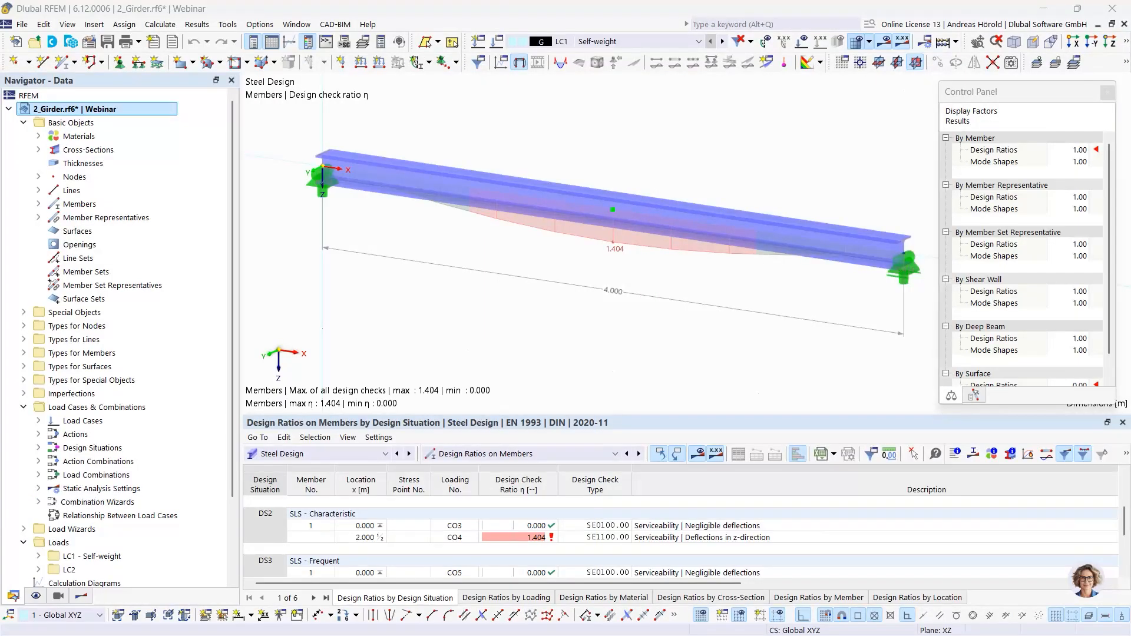
# - Switch to Dlubal Center and browse the Concrete Structures models in the Examples project
pyautogui.moveTo(544, 49); pyautogui.dragTo(478, 91)
pyautogui.moveTo(842, 83); pyautogui.dragTo(751, 87)
pyautogui.click(1127, 75)
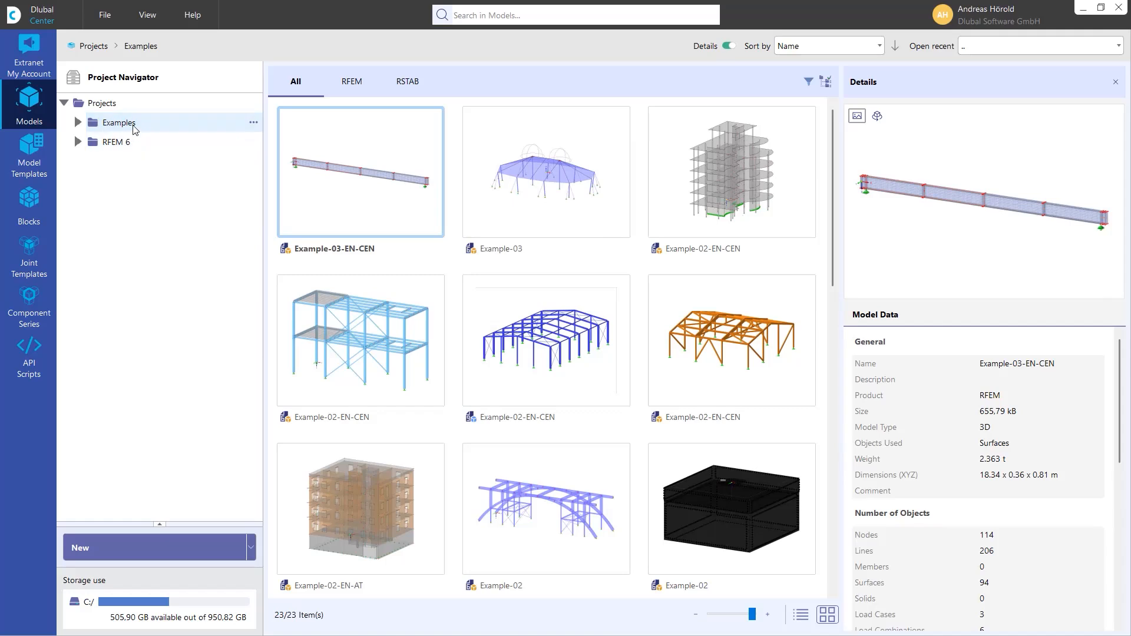
pyautogui.doubleClick(115, 126)
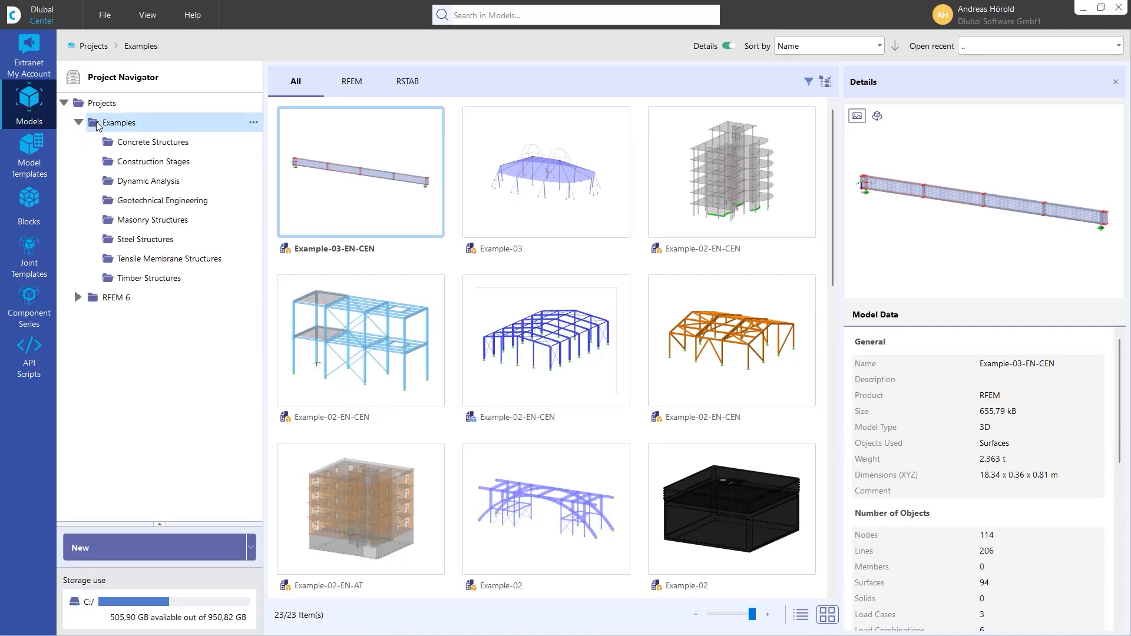
pyautogui.click(142, 145)
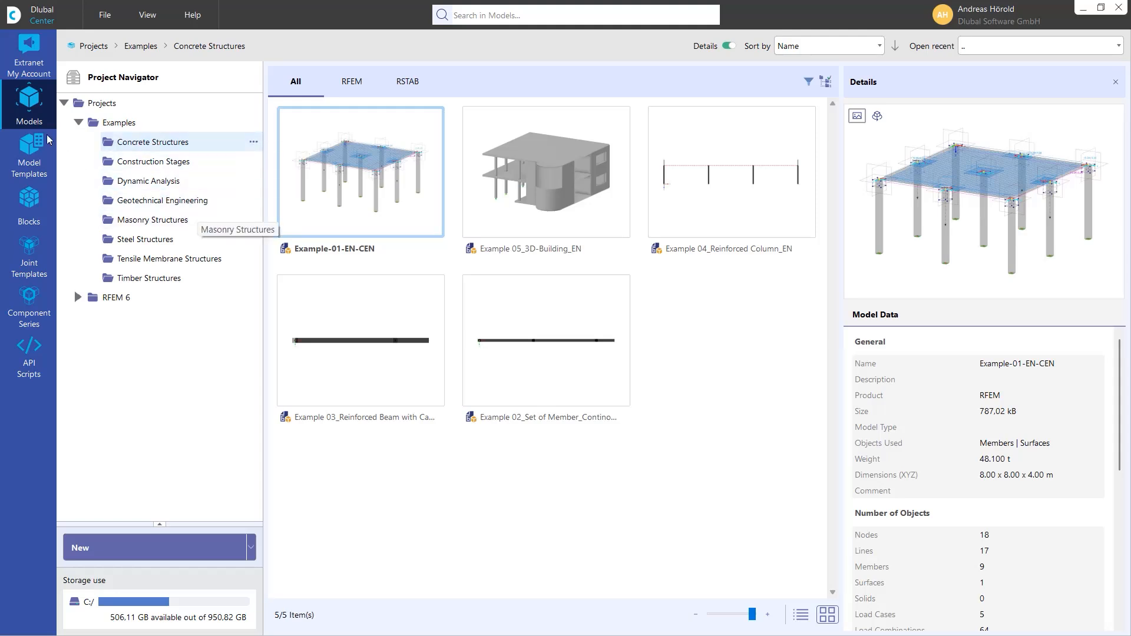
pyautogui.click(77, 123)
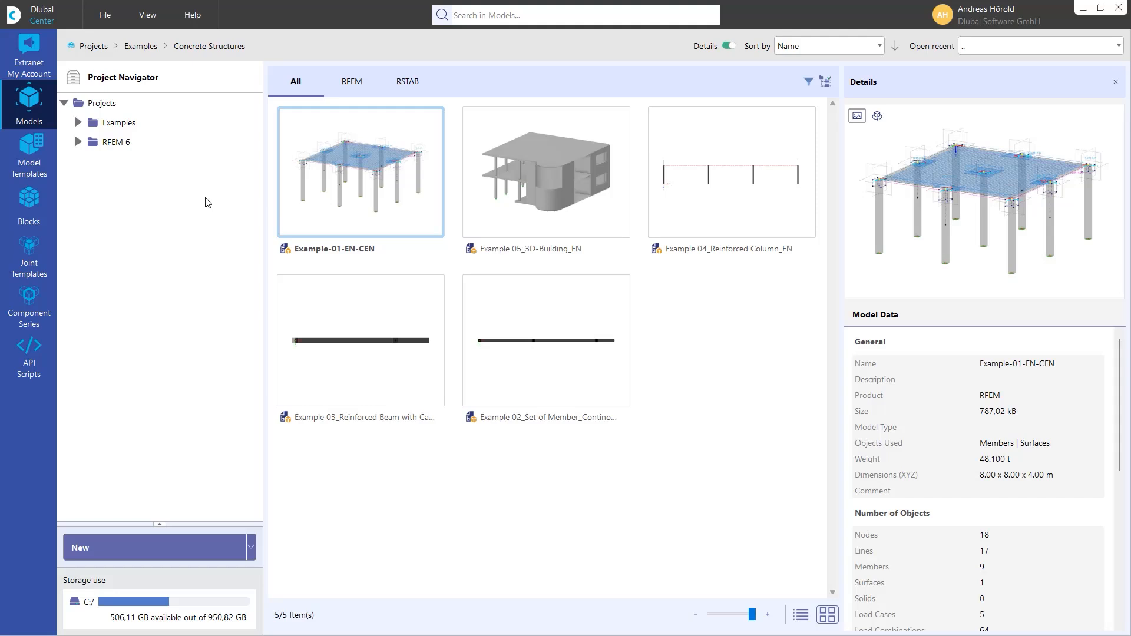
# - Create a new project named "Example project" directly under Projects
pyautogui.rightClick(104, 107)
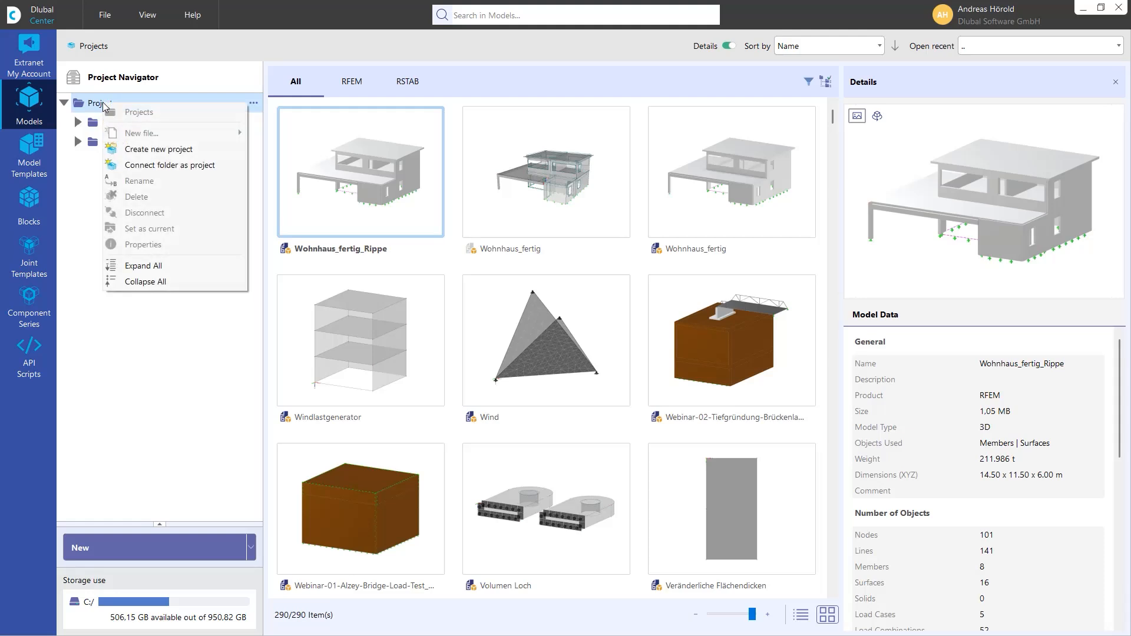
pyautogui.click(174, 150)
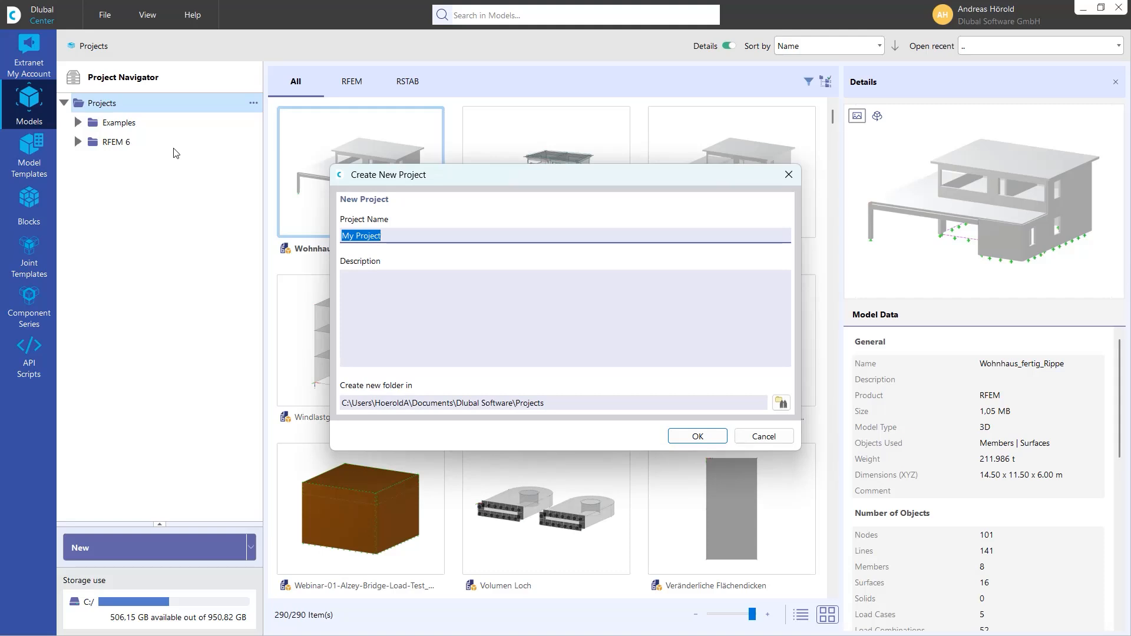
pyautogui.write('Example project')
pyautogui.click(697, 435)
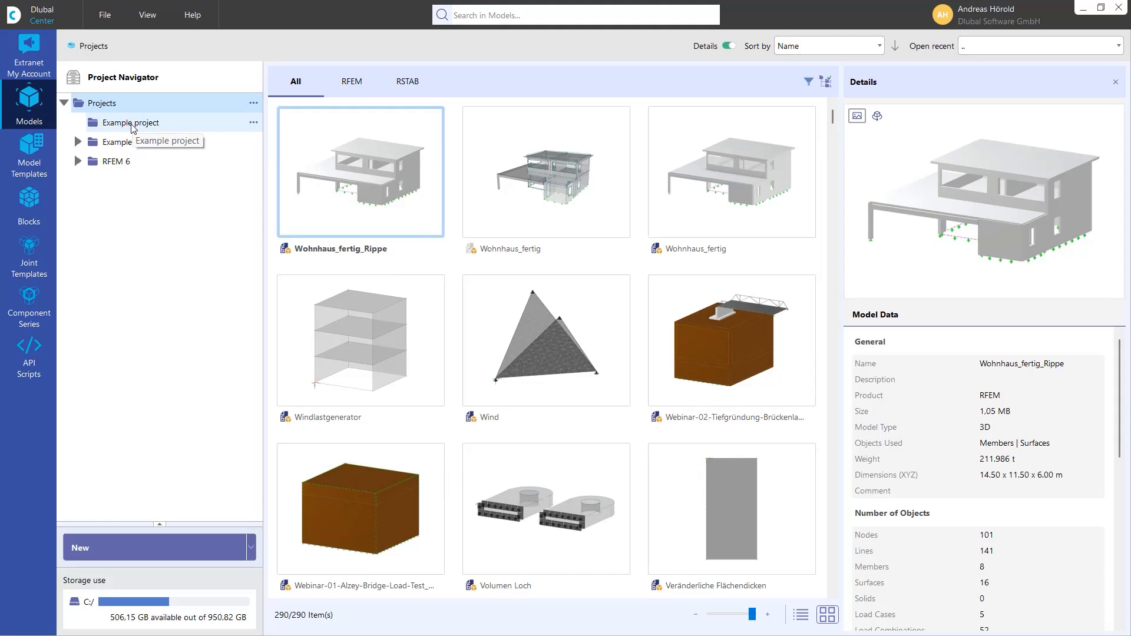
# - Create a subproject named "Model house 1" inside Example project
pyautogui.click(254, 122)
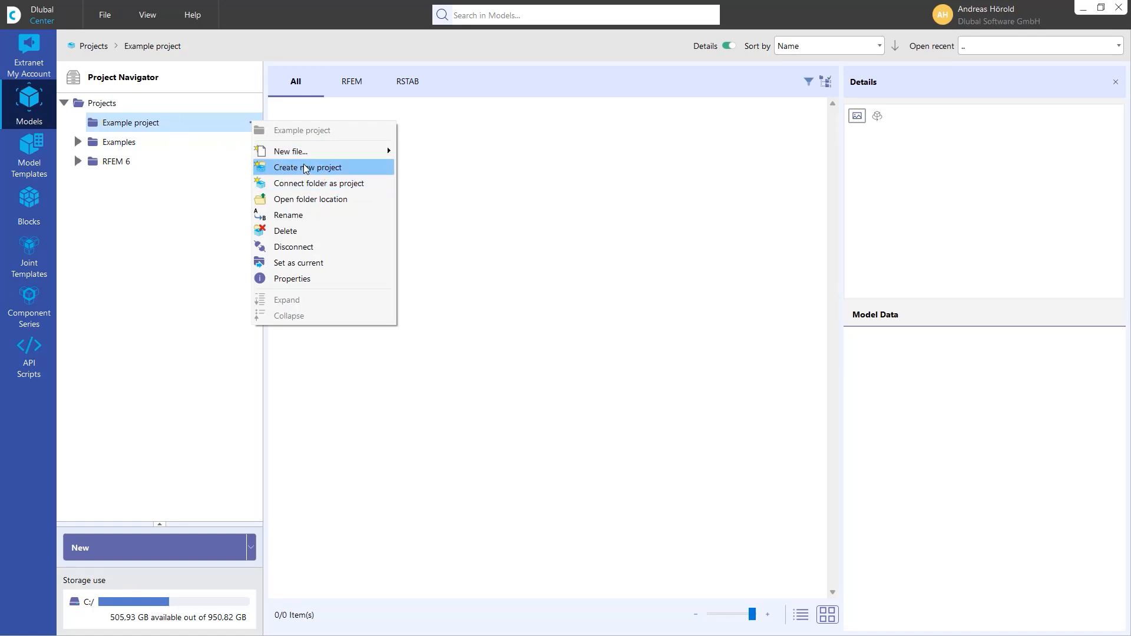
pyautogui.click(324, 169)
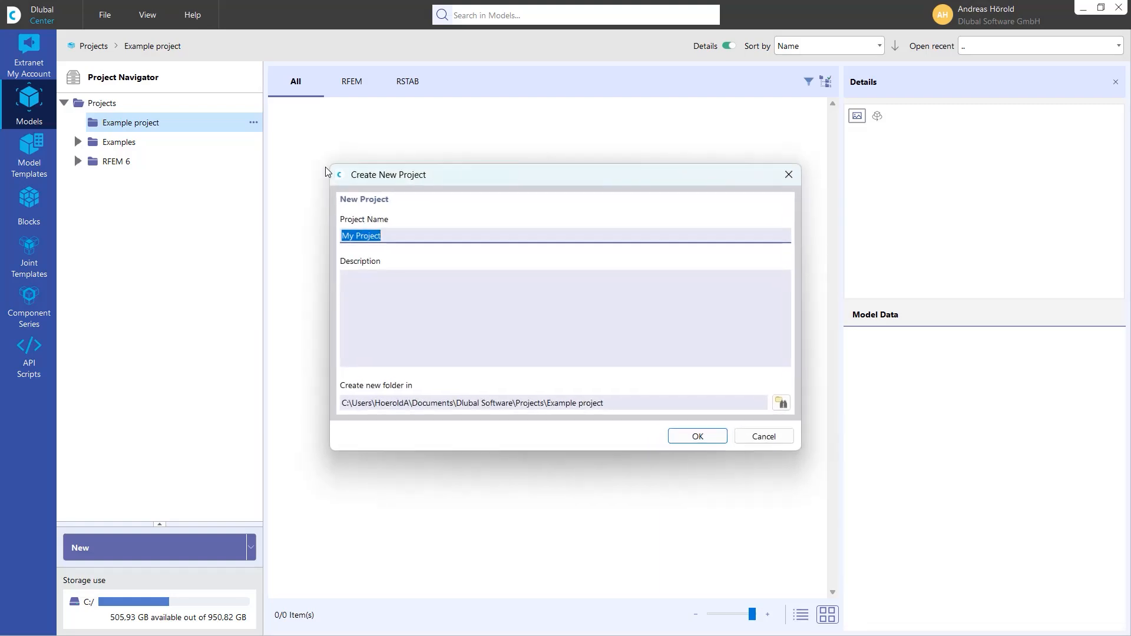
pyautogui.write('Model')
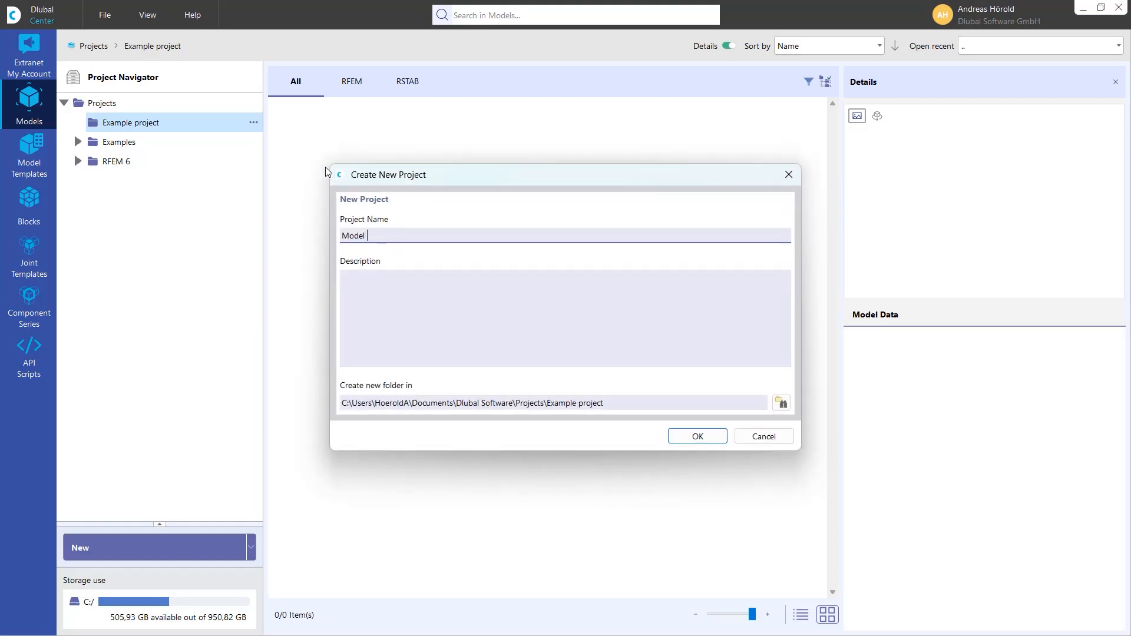
pyautogui.write(' house 1')
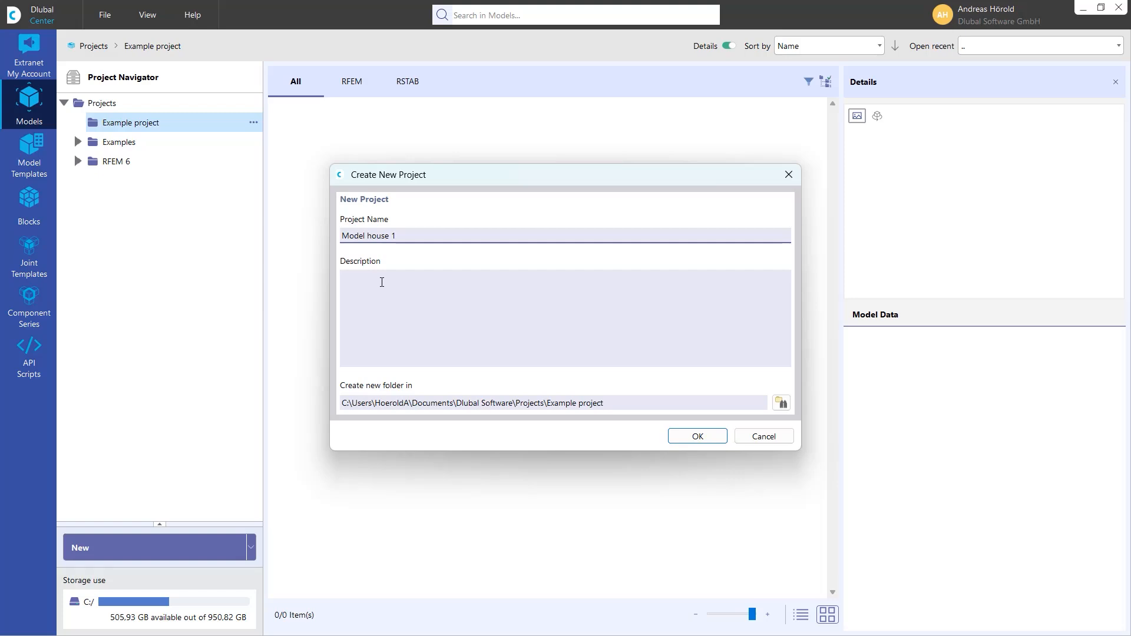
pyautogui.click(689, 435)
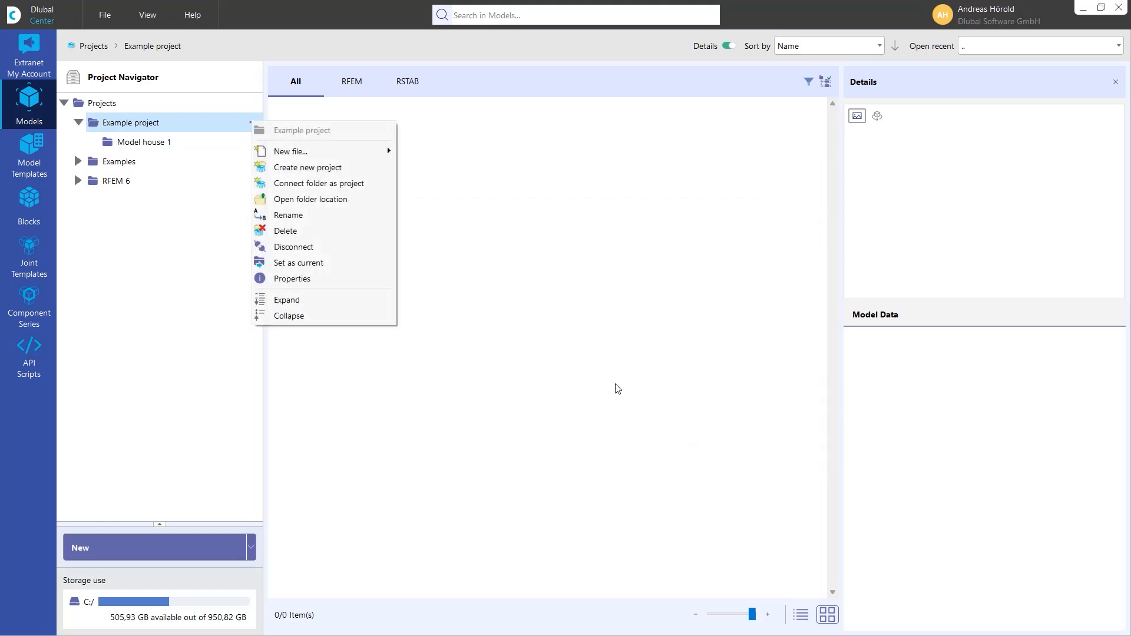
# - Create a blank 3D RFEM model named "House variant 1" in the Model house 1 project
pyautogui.click(154, 142)
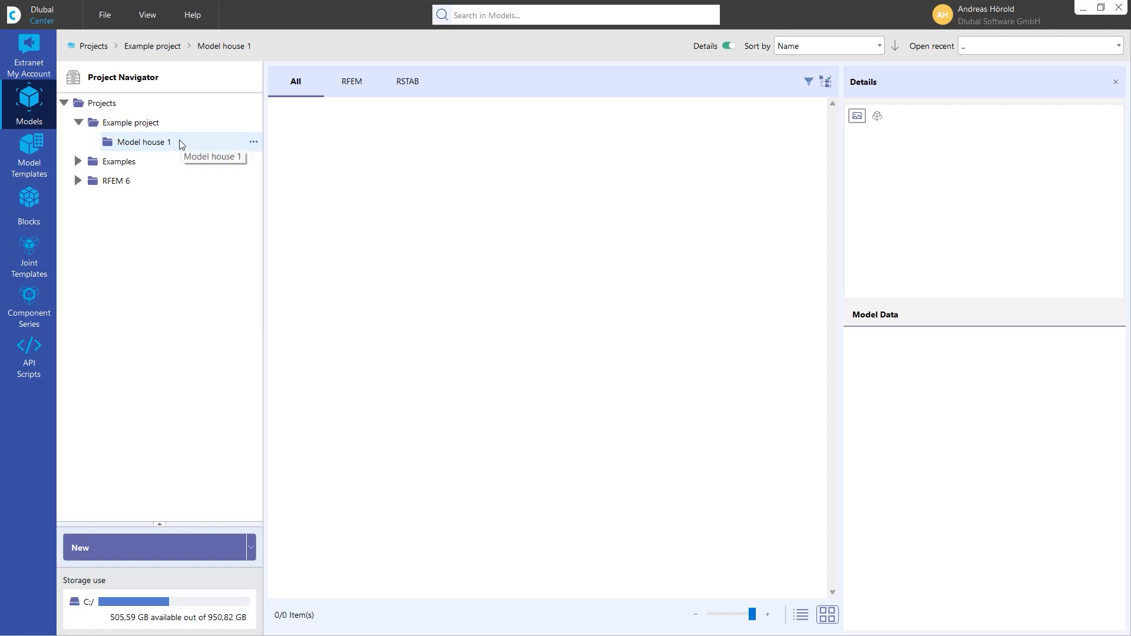
pyautogui.rightClick(237, 141)
pyautogui.moveTo(302, 179)
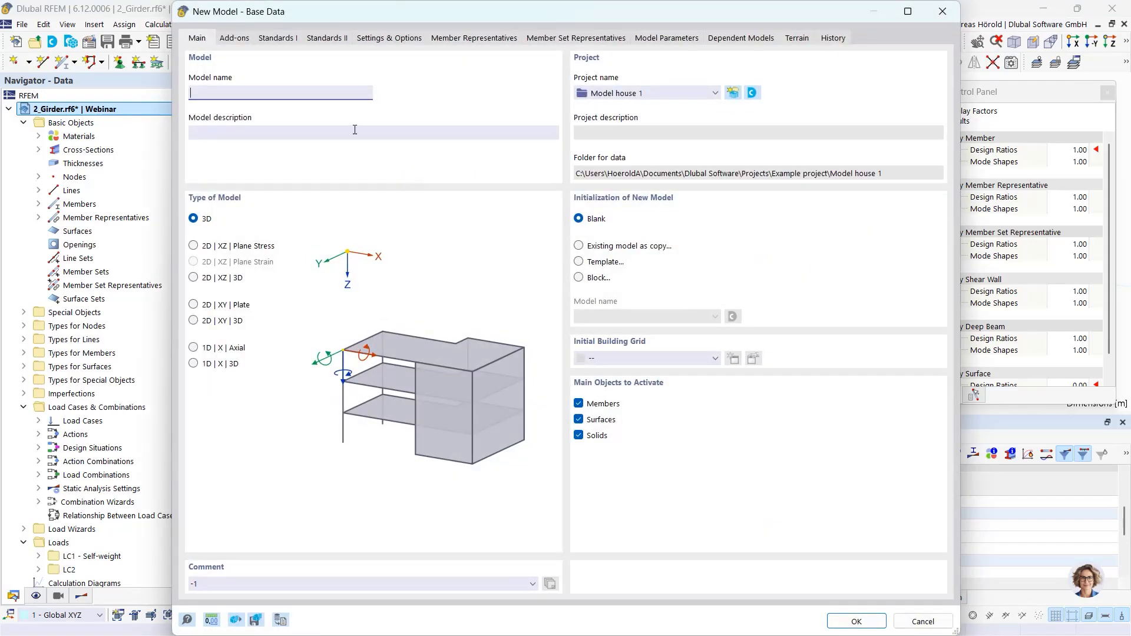
pyautogui.write('Hpo')
pyautogui.write('ouse')
pyautogui.write(' variant 1')
pyautogui.click(874, 622)
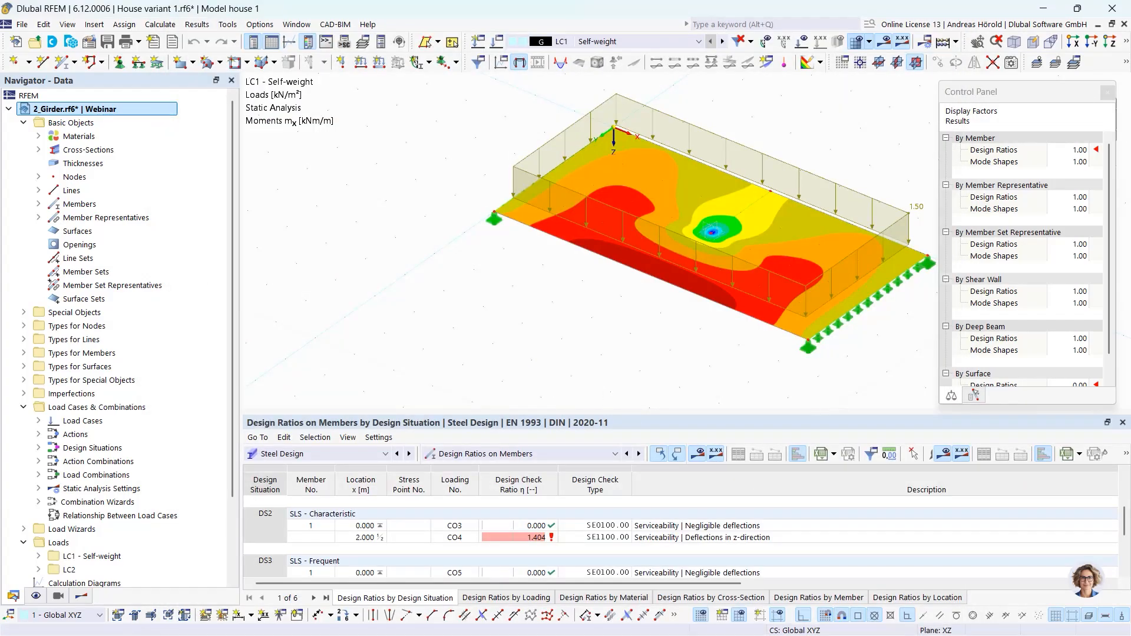
# - Return to Dlubal Center and show the models of Model house 1 as a detailed list
pyautogui.hotkey('alt', 'Tab')
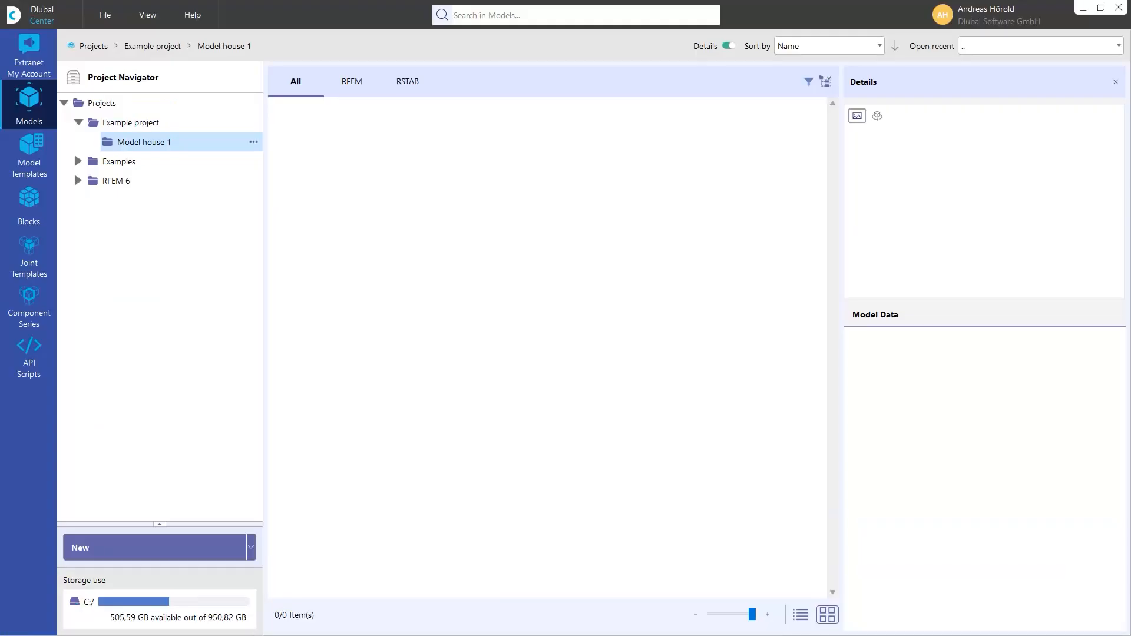
pyautogui.click(123, 142)
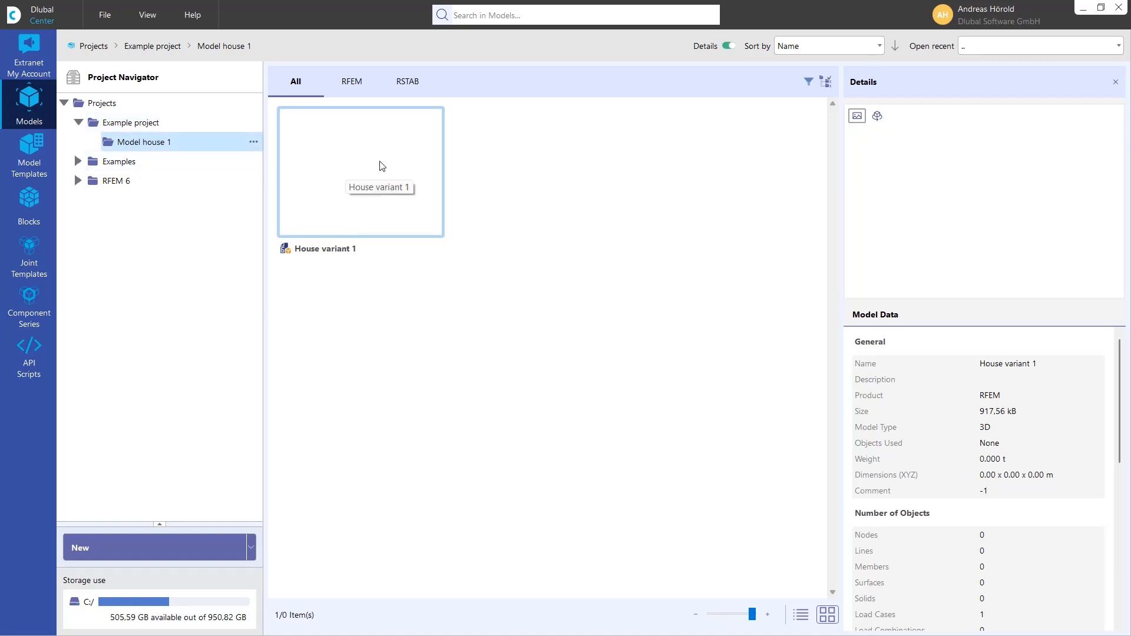
pyautogui.click(801, 616)
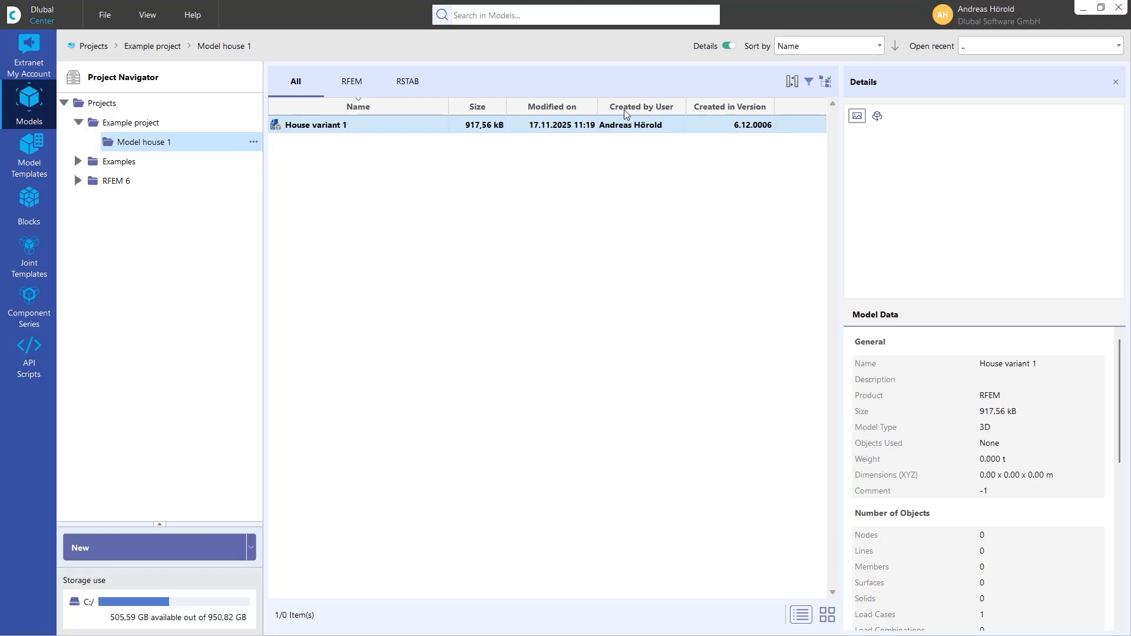
# - In the model list's columns, replace Created in Version and Created by User with Used Addons and Created by Company
pyautogui.click(792, 81)
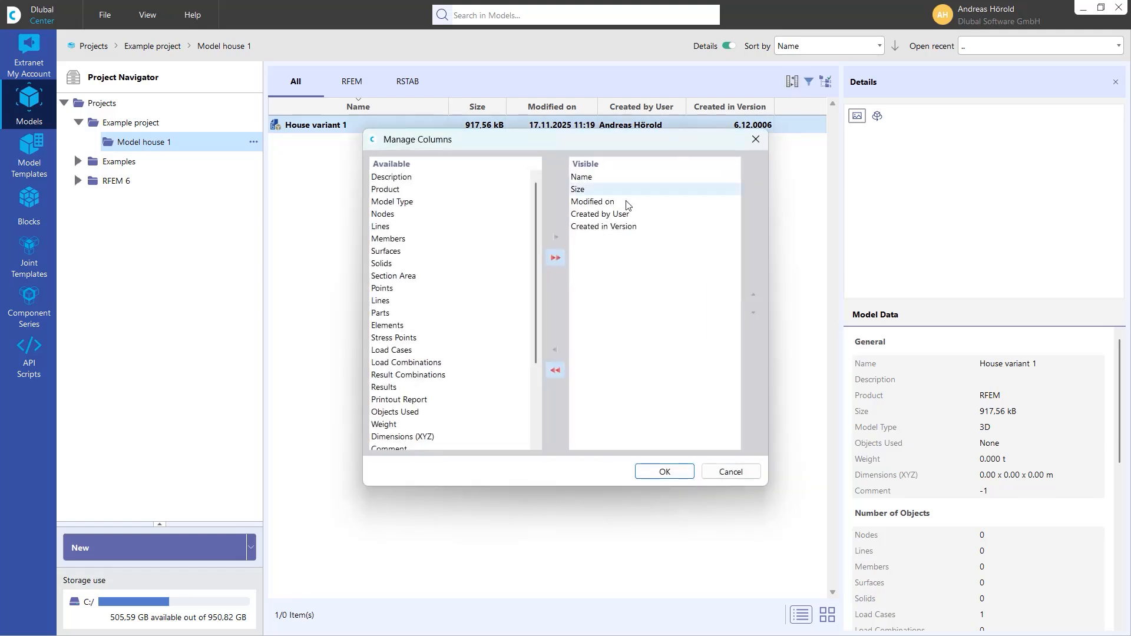
pyautogui.doubleClick(599, 226)
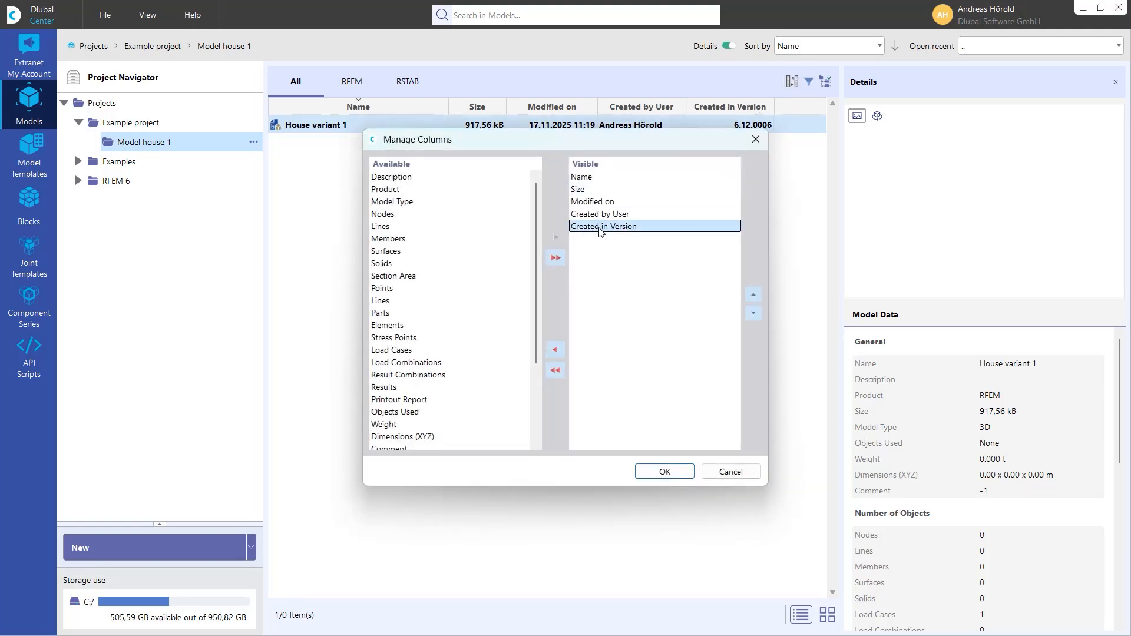
pyautogui.doubleClick(604, 215)
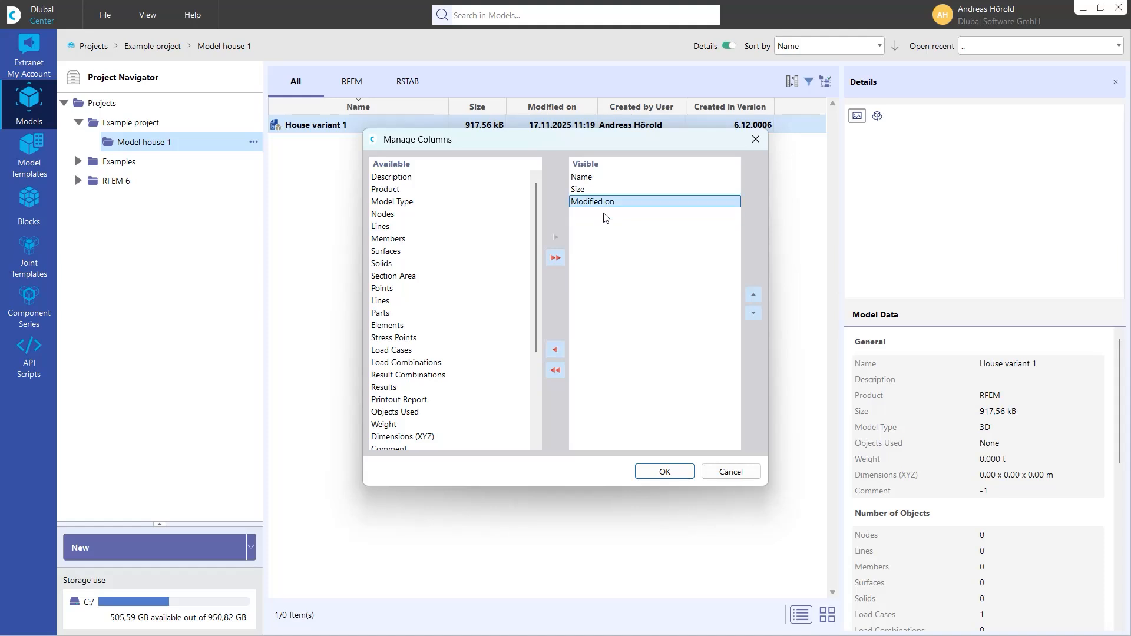
pyautogui.scroll(-4, 425, 365)
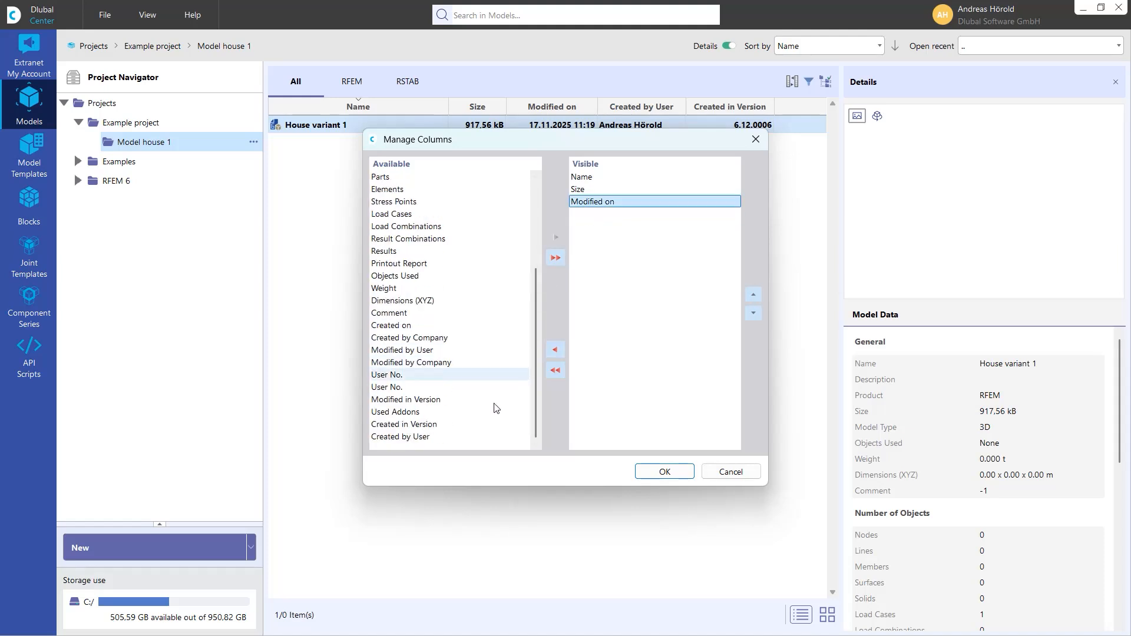
pyautogui.doubleClick(402, 412)
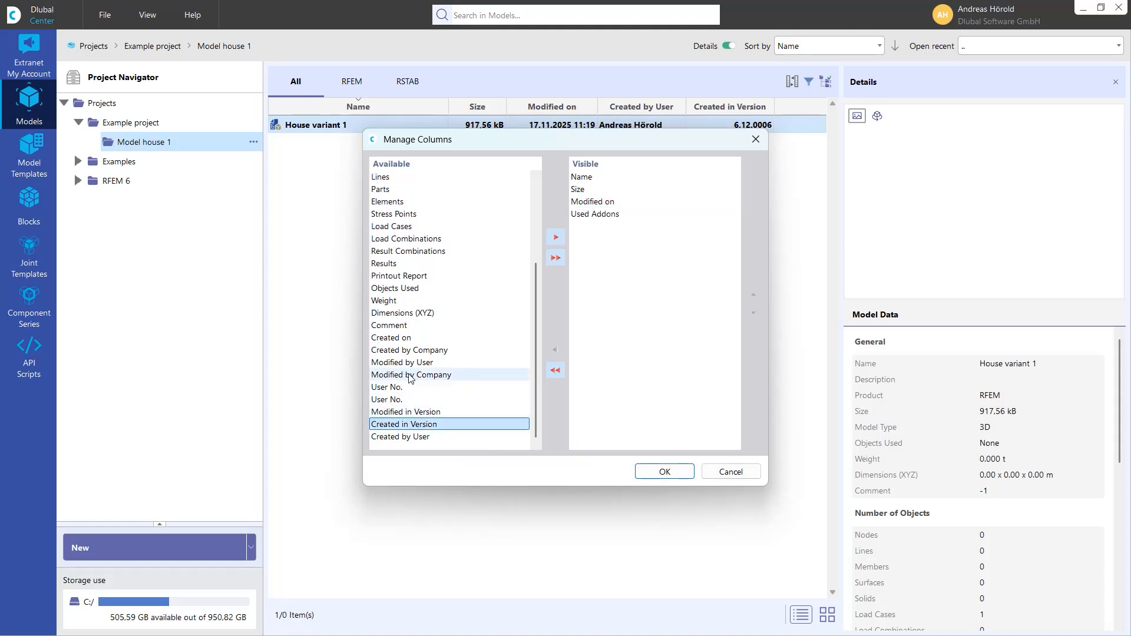
pyautogui.doubleClick(410, 350)
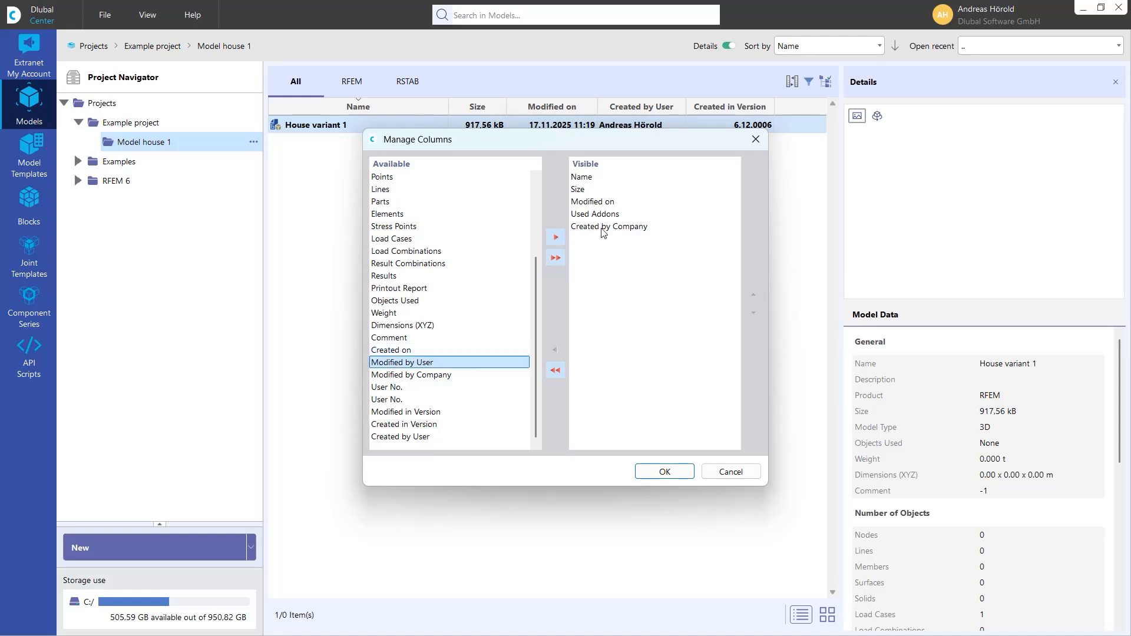
pyautogui.scroll(3, 433, 282)
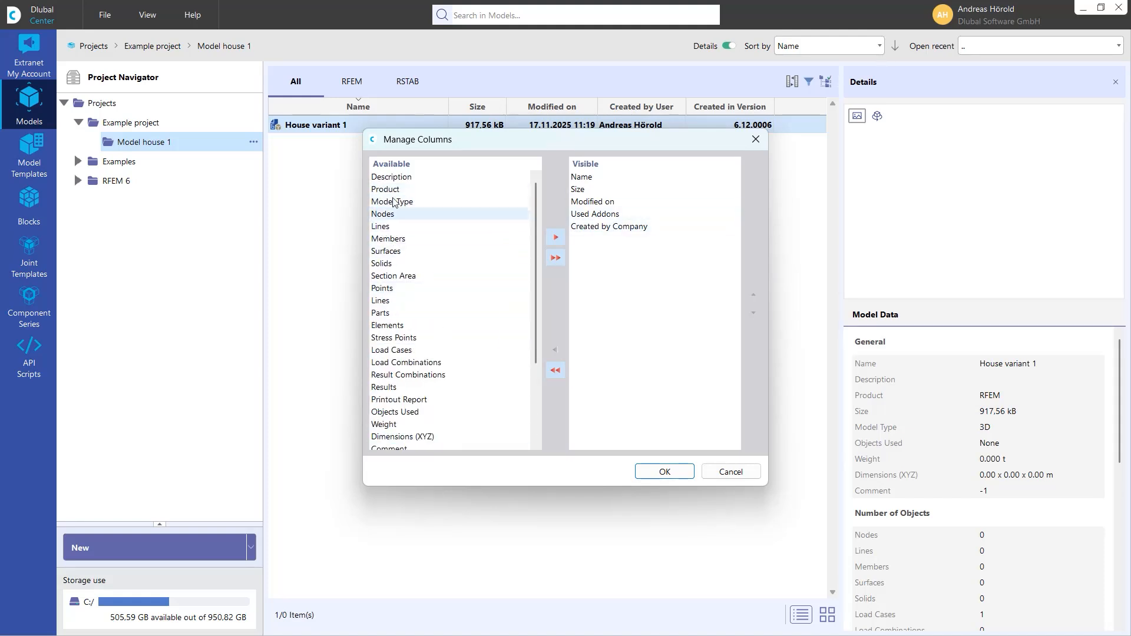
pyautogui.click(662, 473)
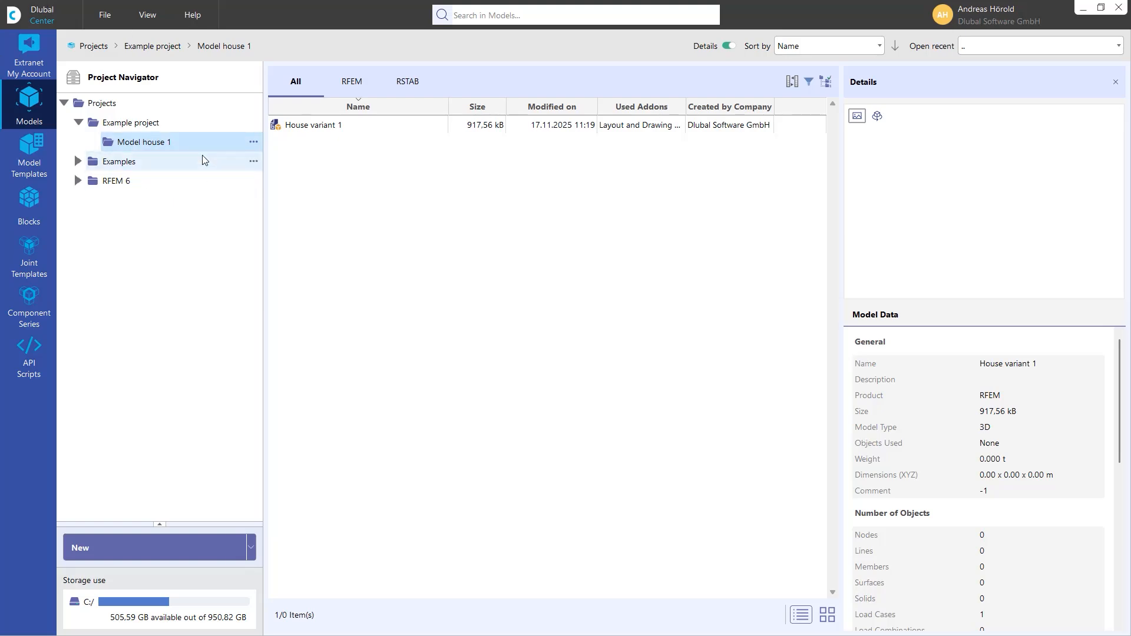
# - Open the folder location of Example project in the file explorer
pyautogui.click(148, 125)
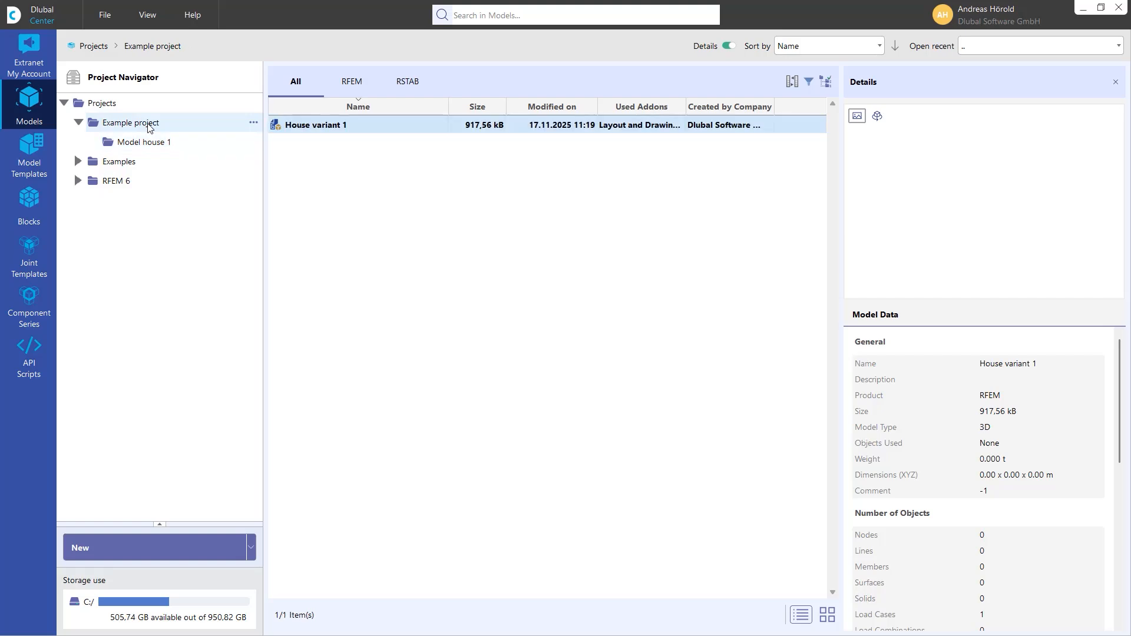
pyautogui.rightClick(212, 122)
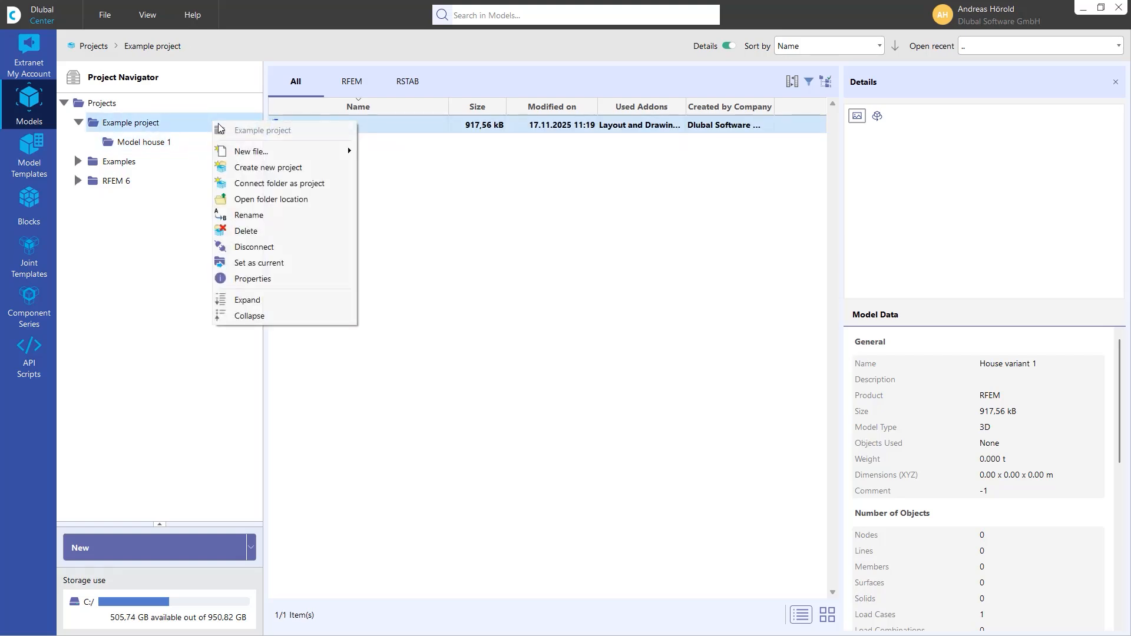
pyautogui.click(281, 200)
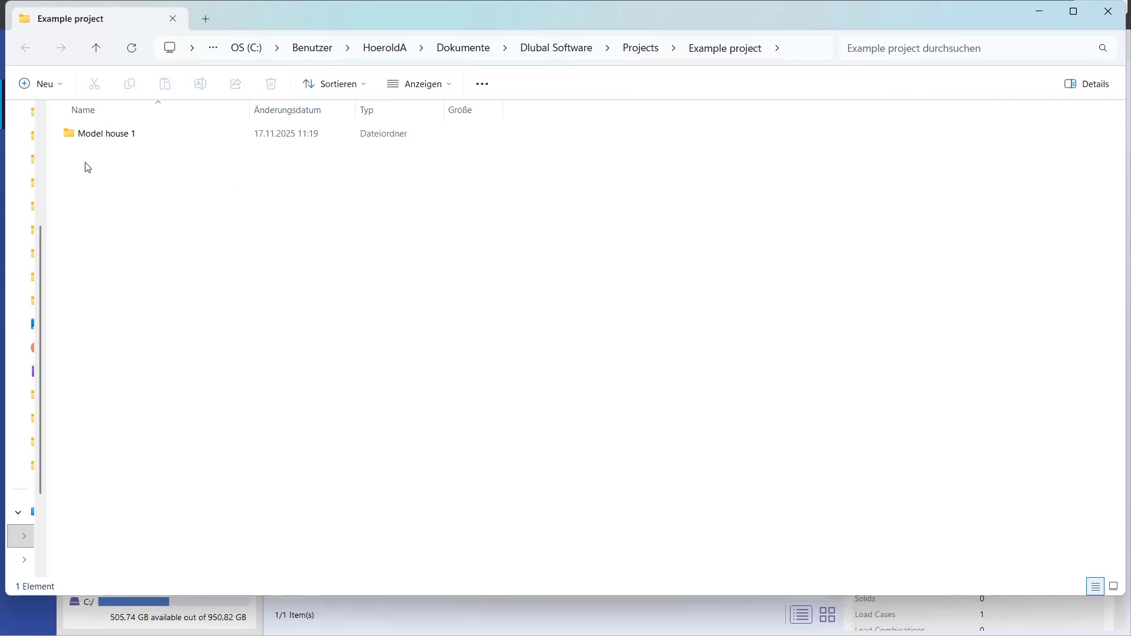
# - Create a new folder named "Model house 2" beside the Model house 1 folder
pyautogui.rightClick(117, 170)
pyautogui.moveTo(214, 258)
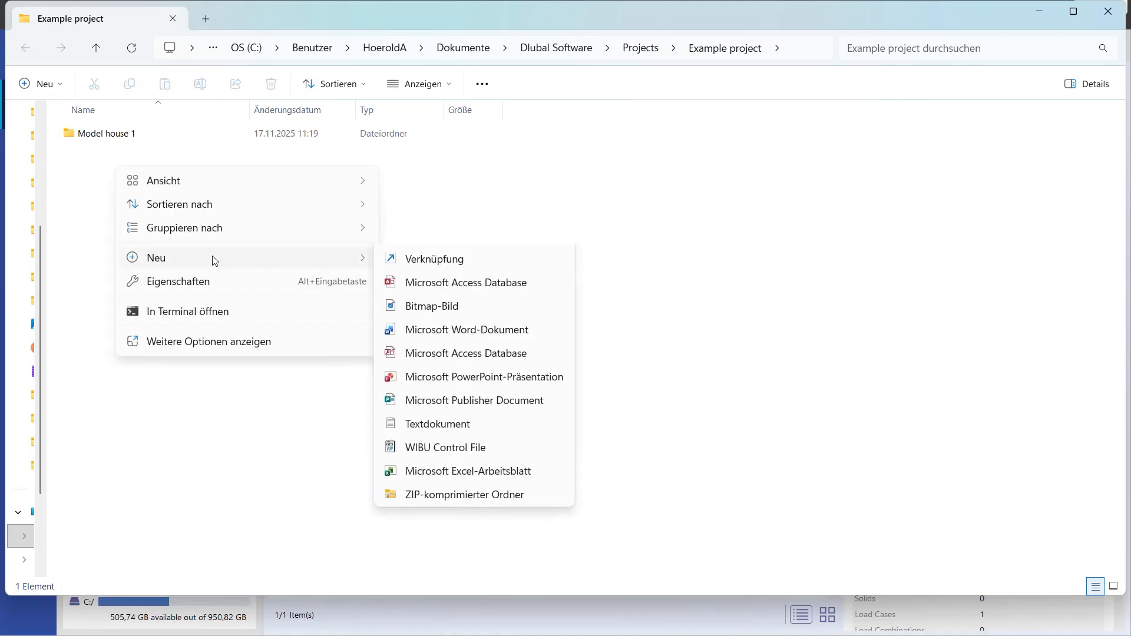
pyautogui.click(446, 264)
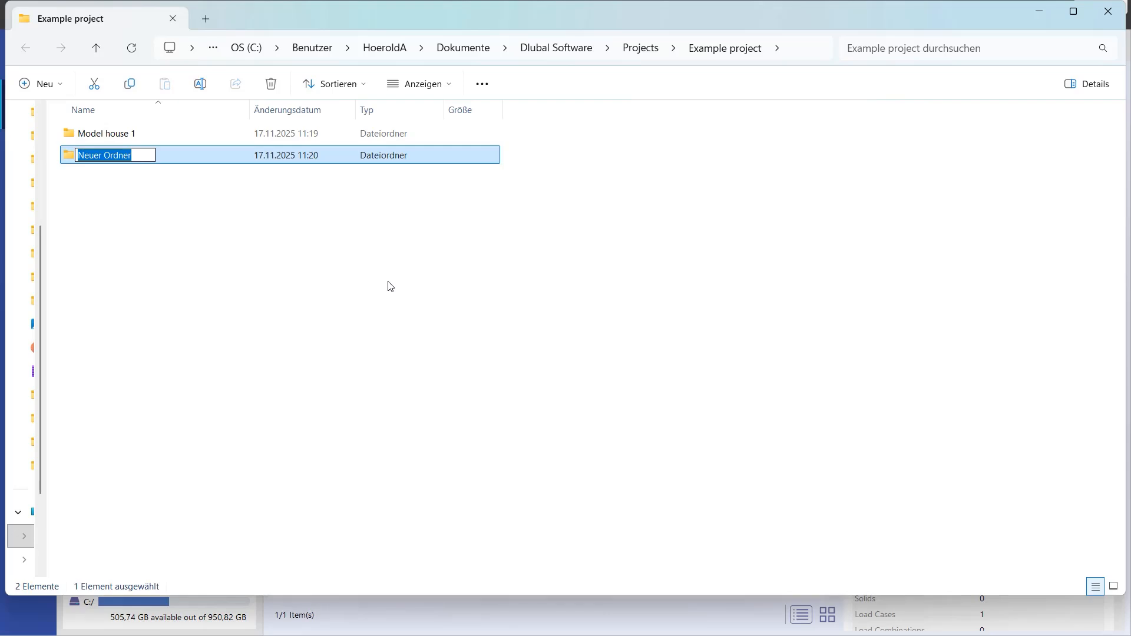
pyautogui.write('Mo')
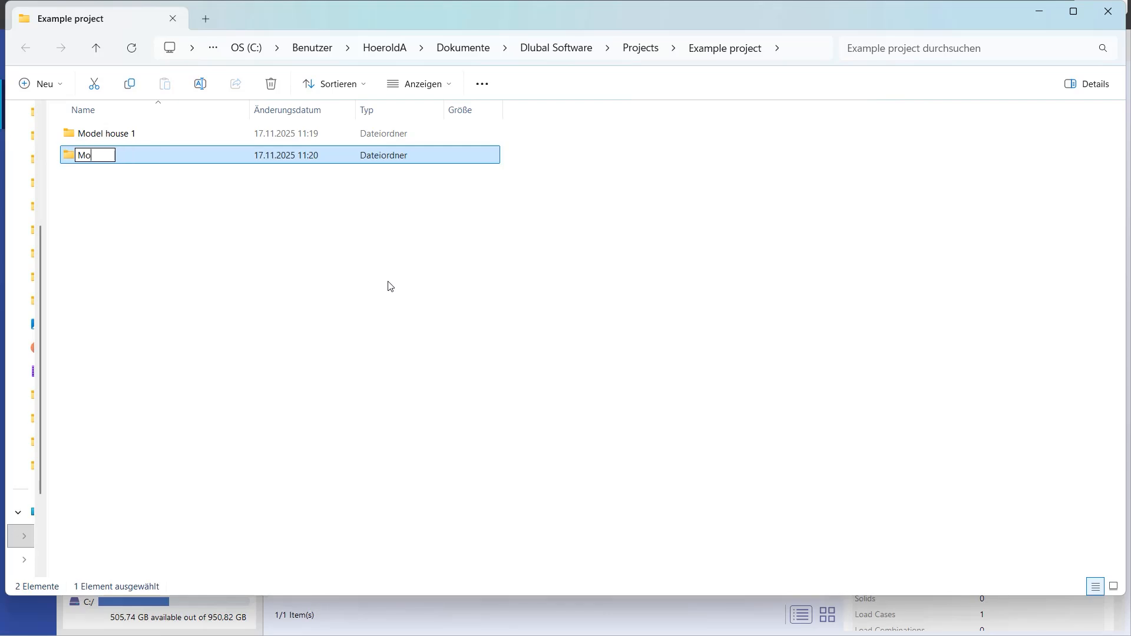
pyautogui.write('del house 2')
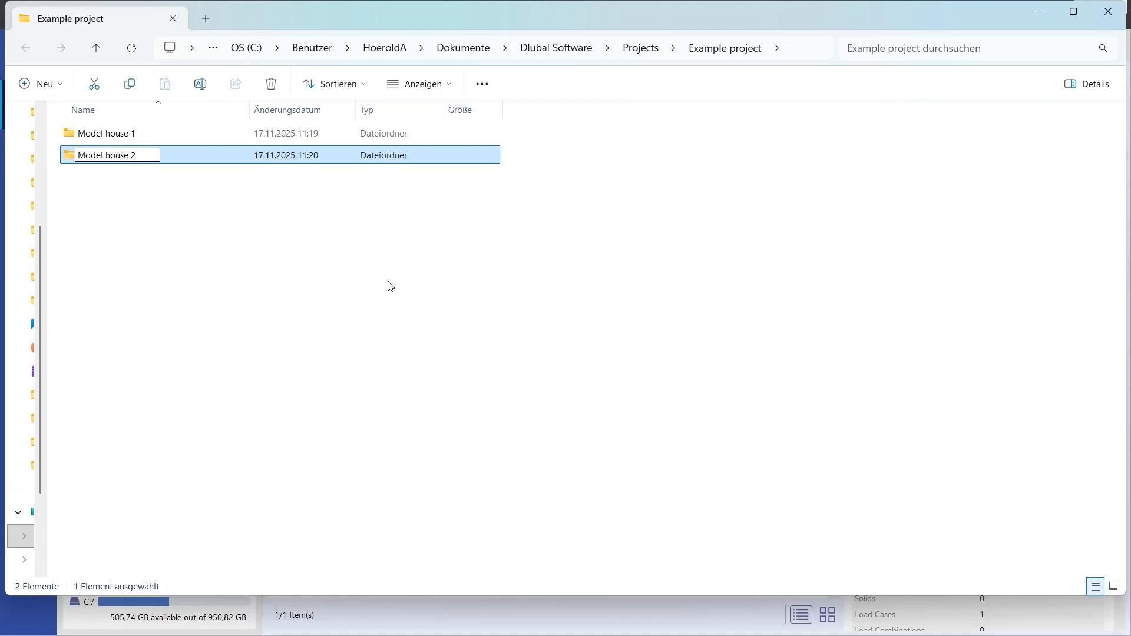
pyautogui.click(304, 245)
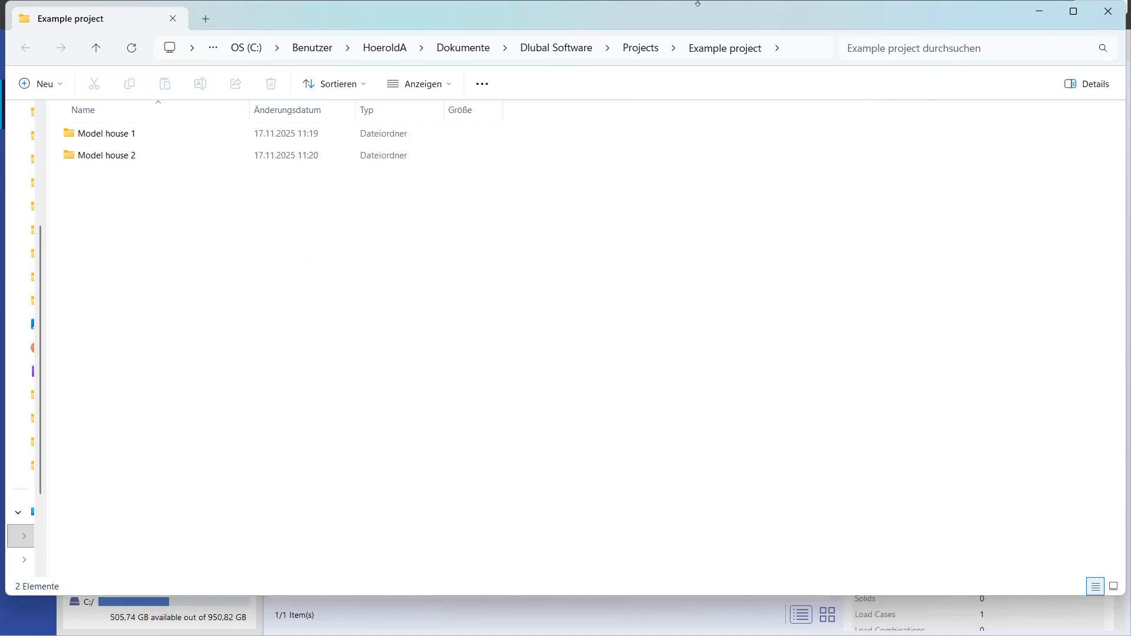
# - Arrange the restored Dlubal Center window above the file explorer so that the project tree and the Example project folders are both visible
pyautogui.moveTo(697, 2); pyautogui.dragTo(700, 429)
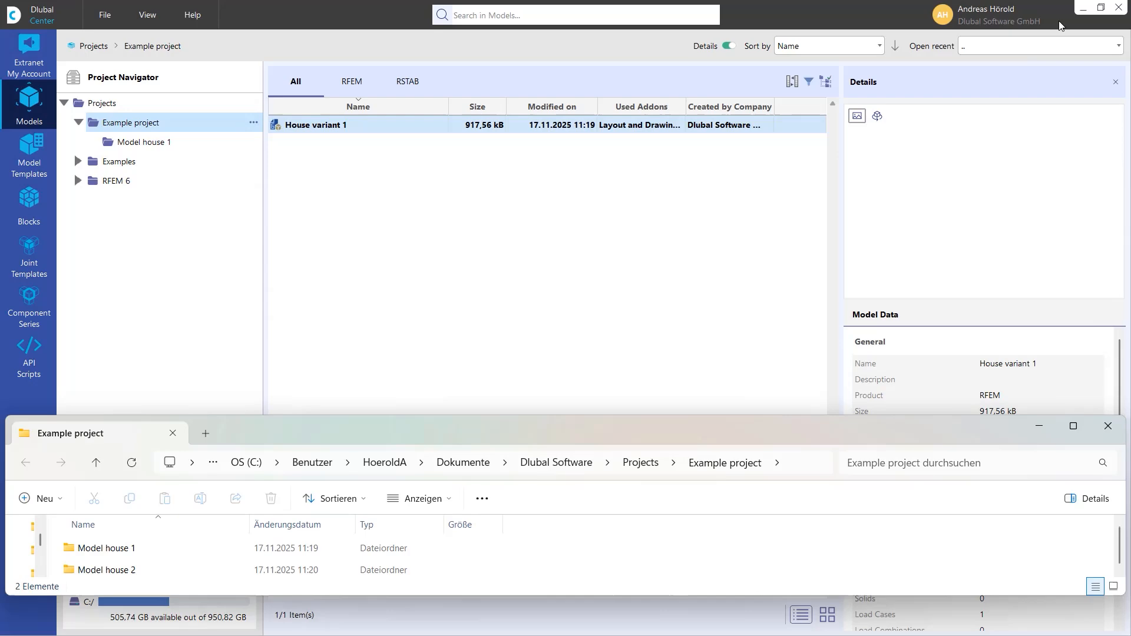
pyautogui.click(1098, 9)
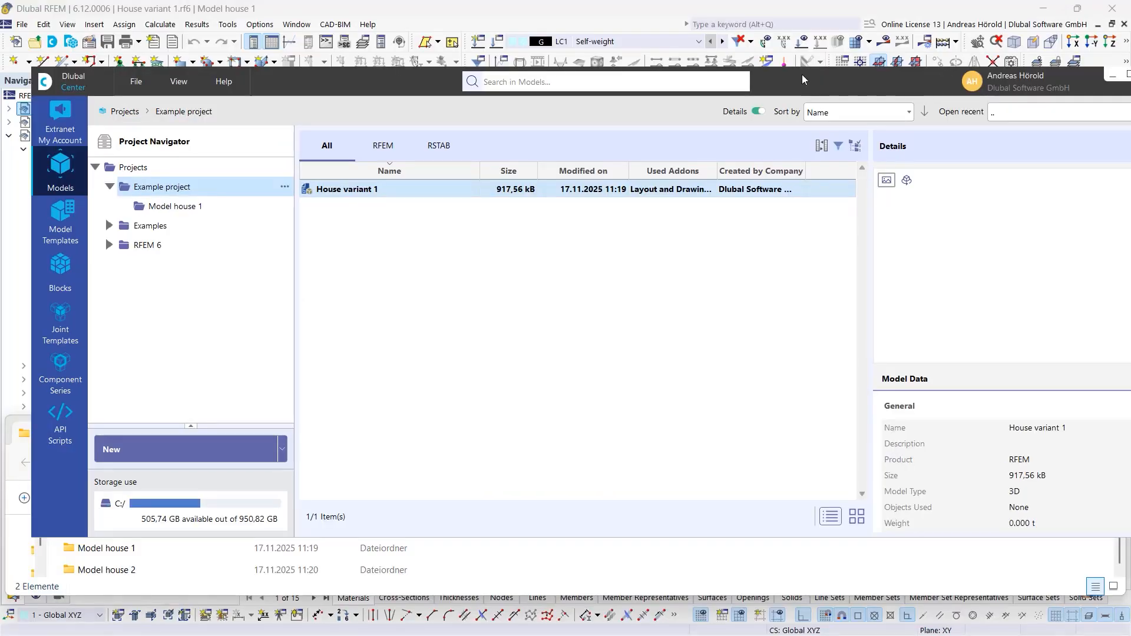
pyautogui.moveTo(800, 74); pyautogui.dragTo(769, 6)
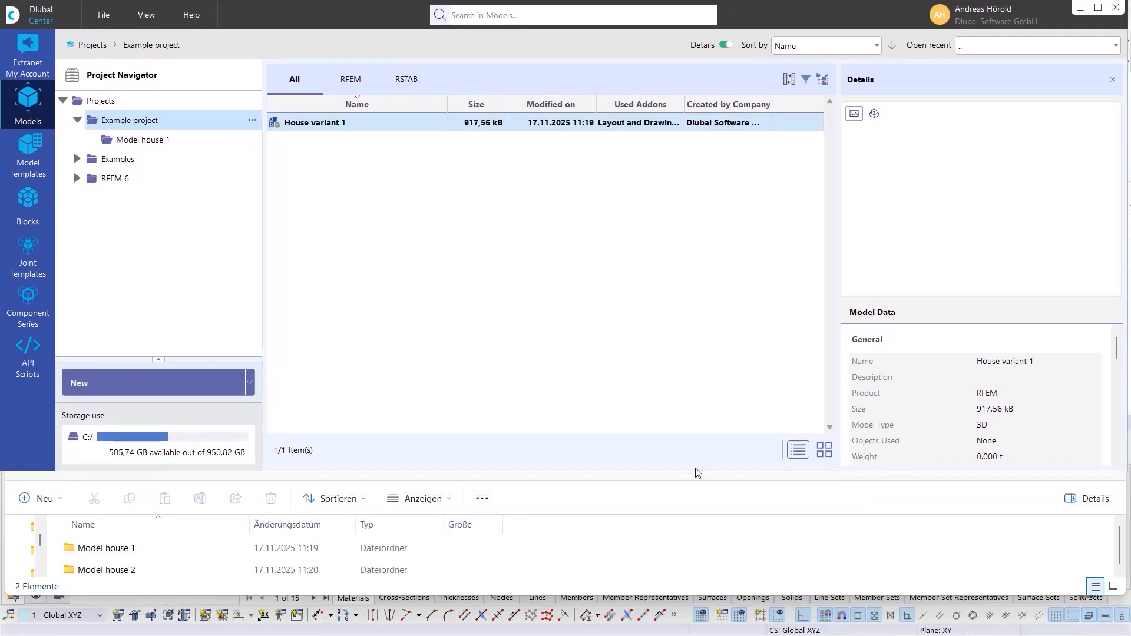
pyautogui.click(564, 496)
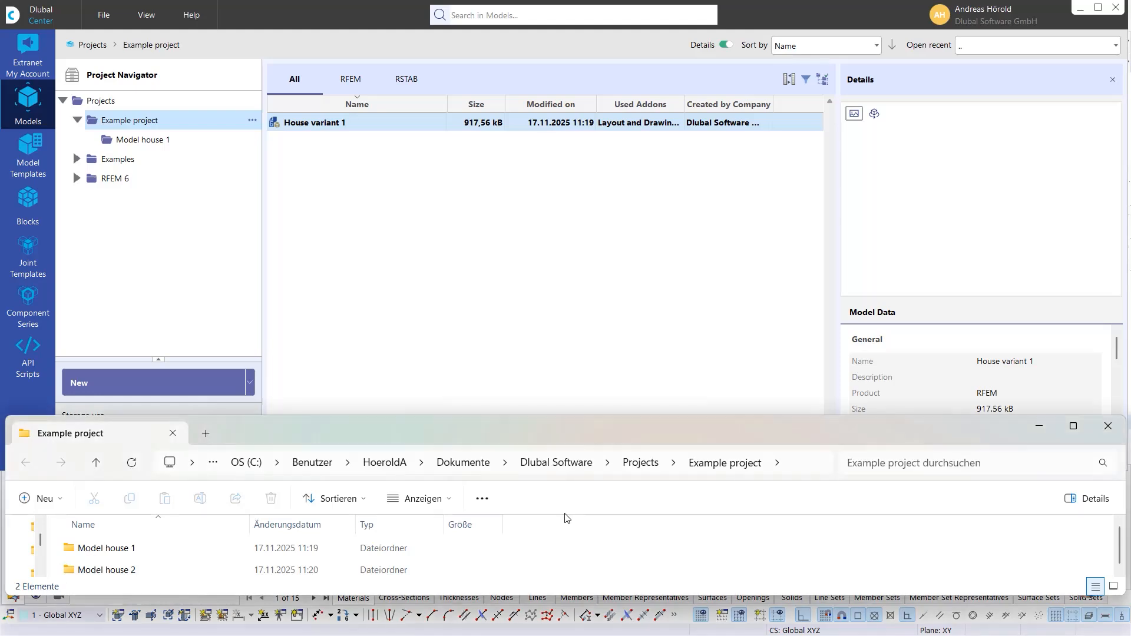
pyautogui.moveTo(574, 422); pyautogui.dragTo(574, 457)
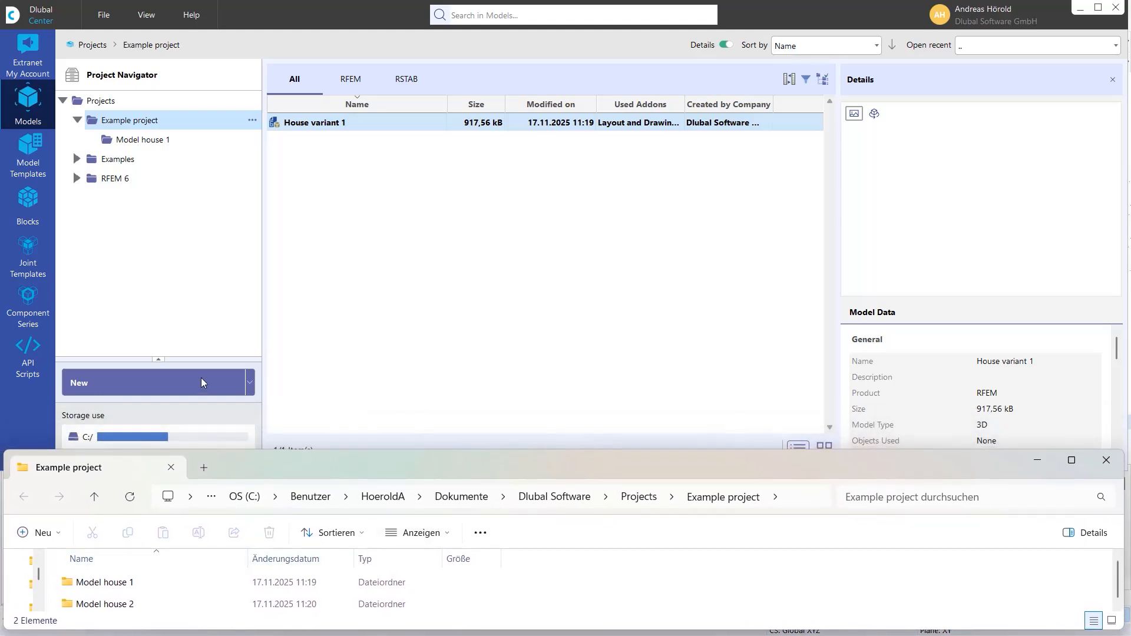
# - Connect the existing Model house 2 folder as a project under Example project, keeping its folder name
pyautogui.click(251, 122)
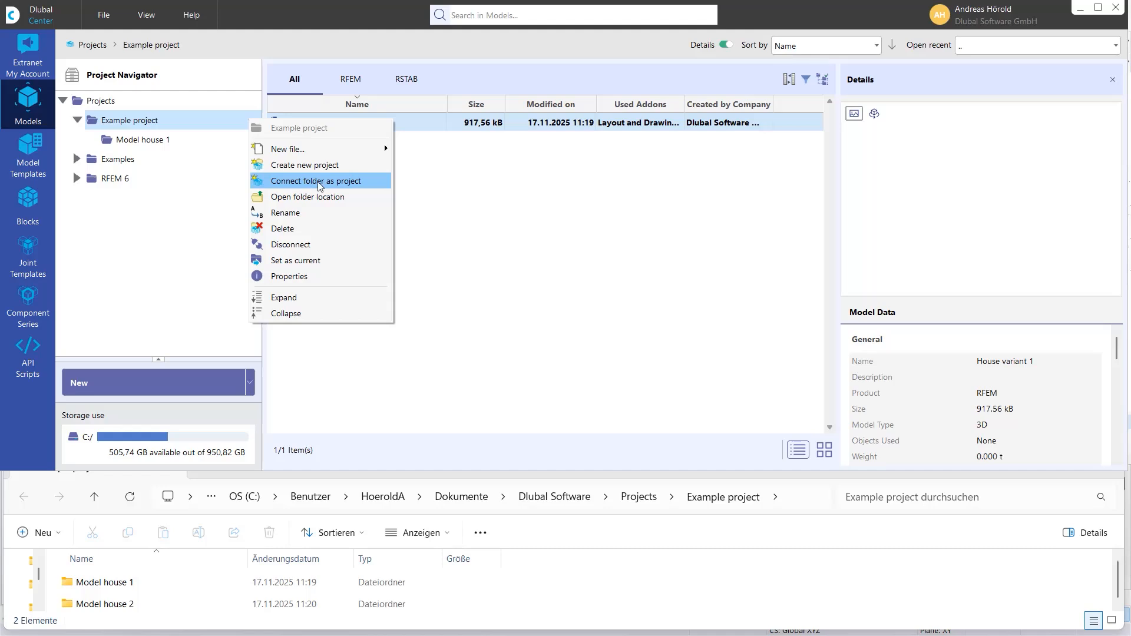
pyautogui.click(357, 182)
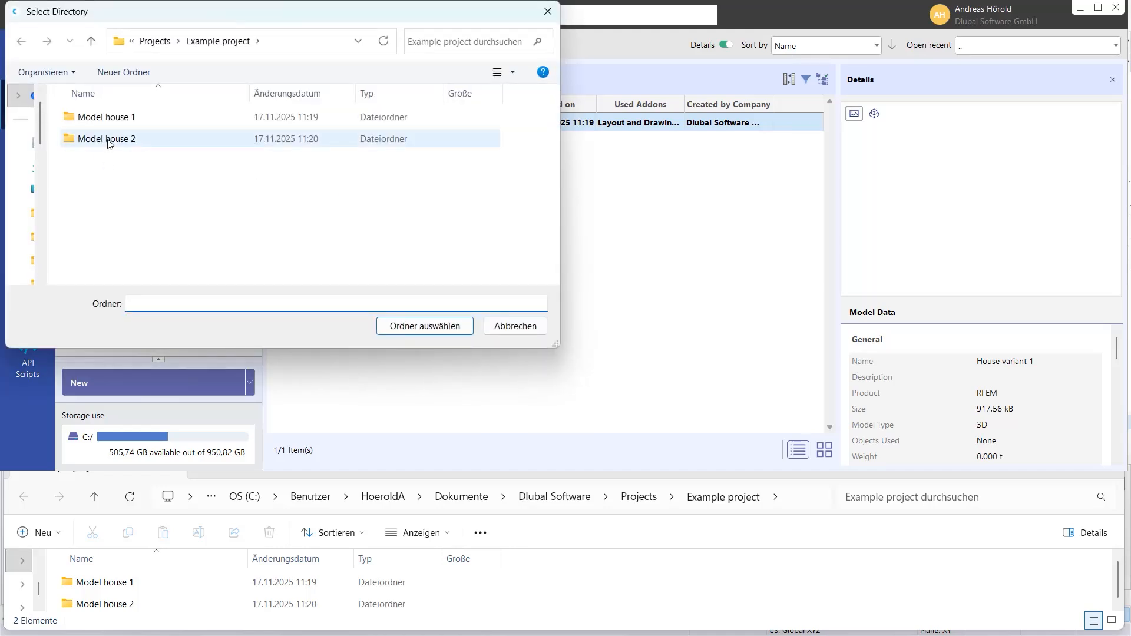
pyautogui.click(108, 144)
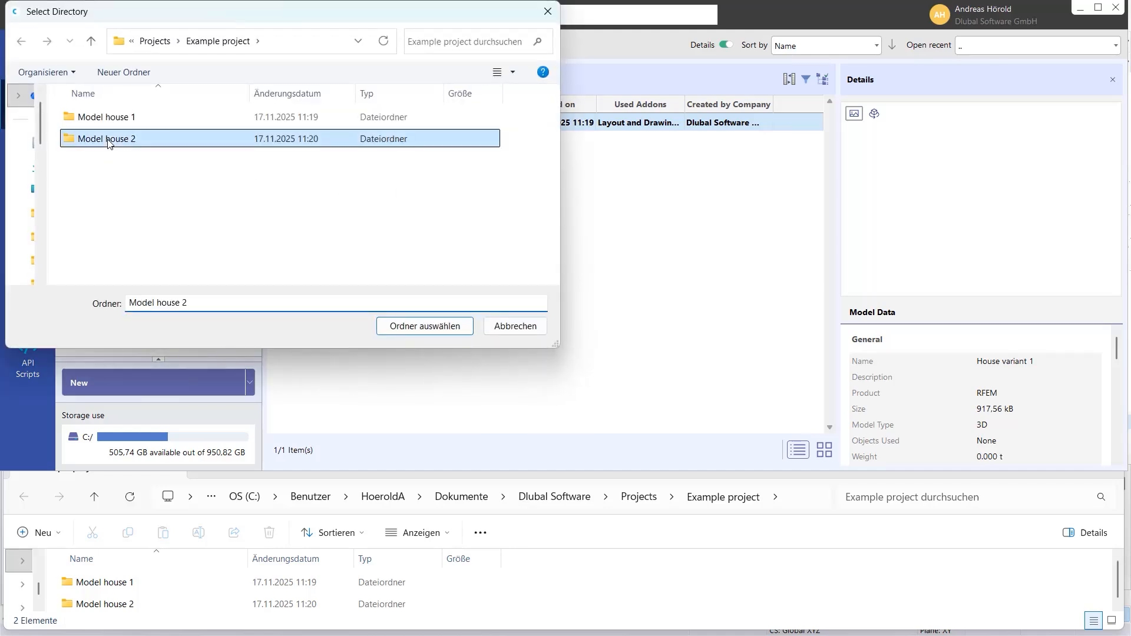
pyautogui.click(411, 325)
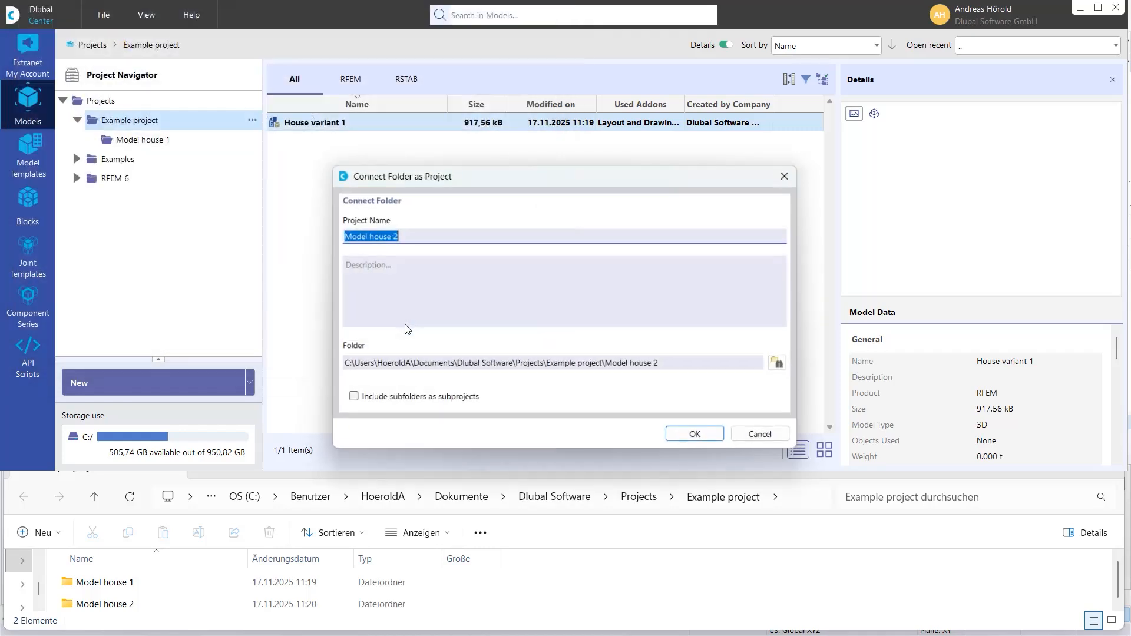
pyautogui.click(701, 437)
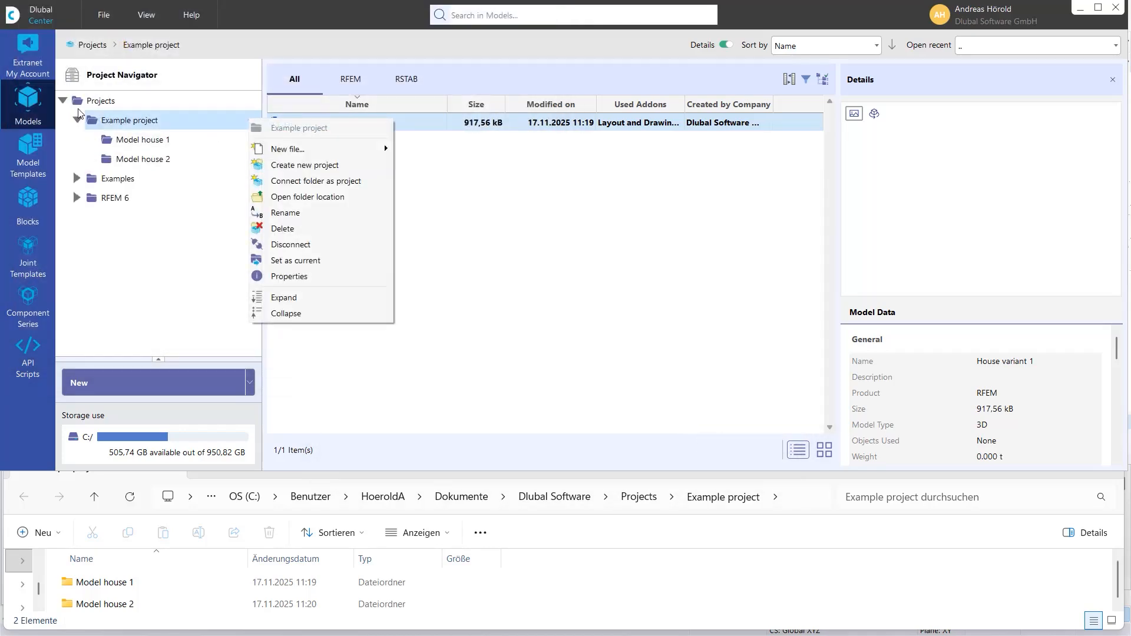
pyautogui.click(209, 263)
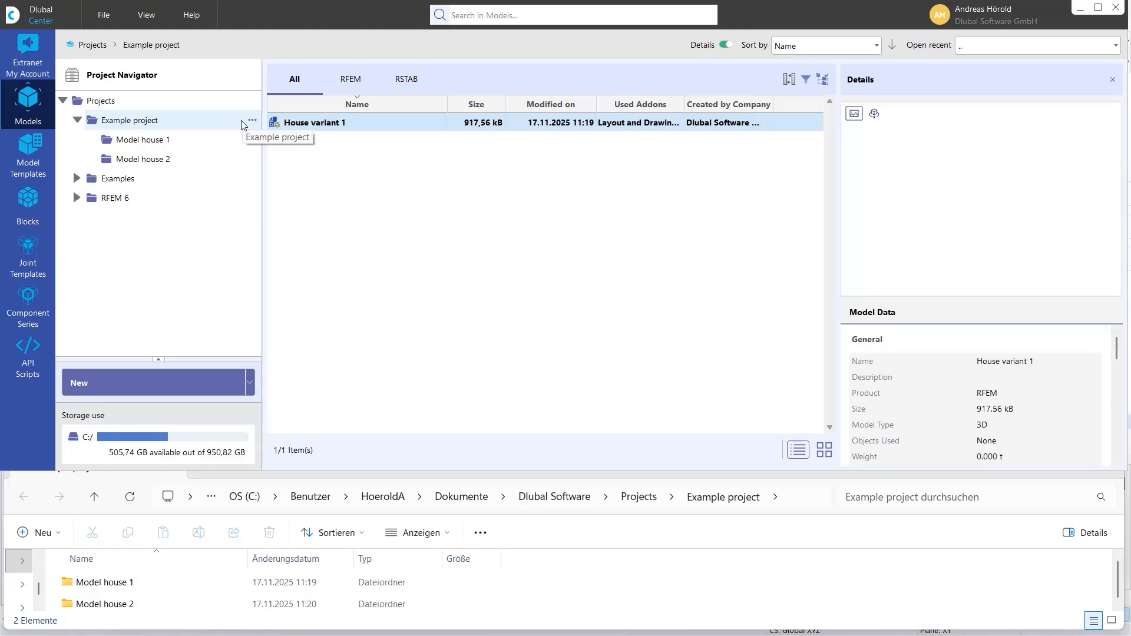
# - Disconnect the Model house 2 folder from the Project Navigator
pyautogui.rightClick(168, 160)
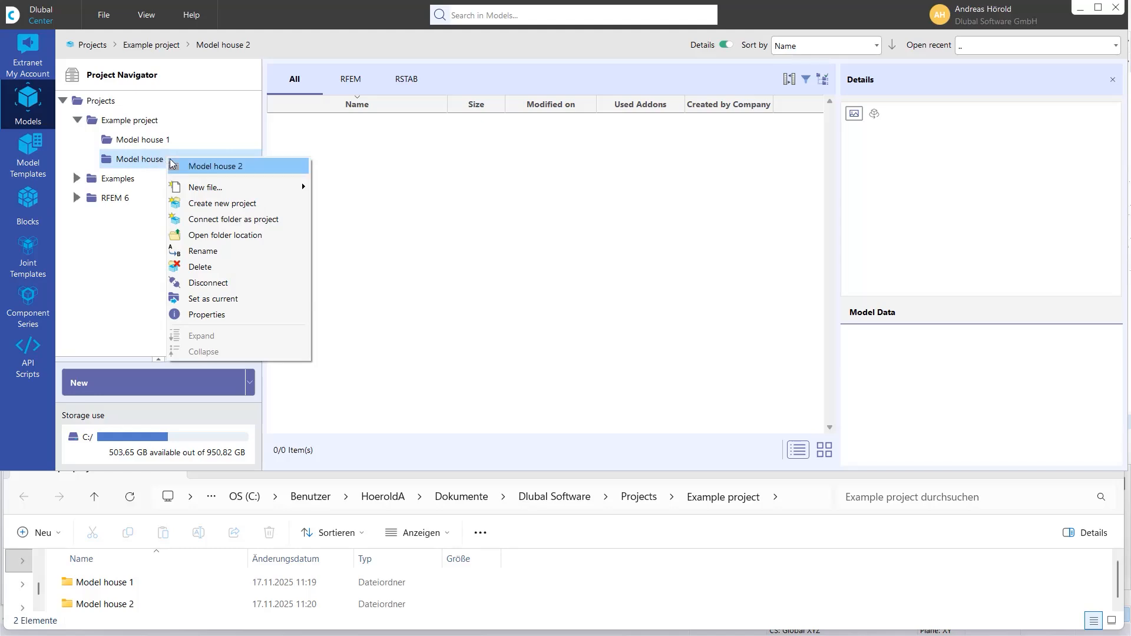
pyautogui.click(233, 283)
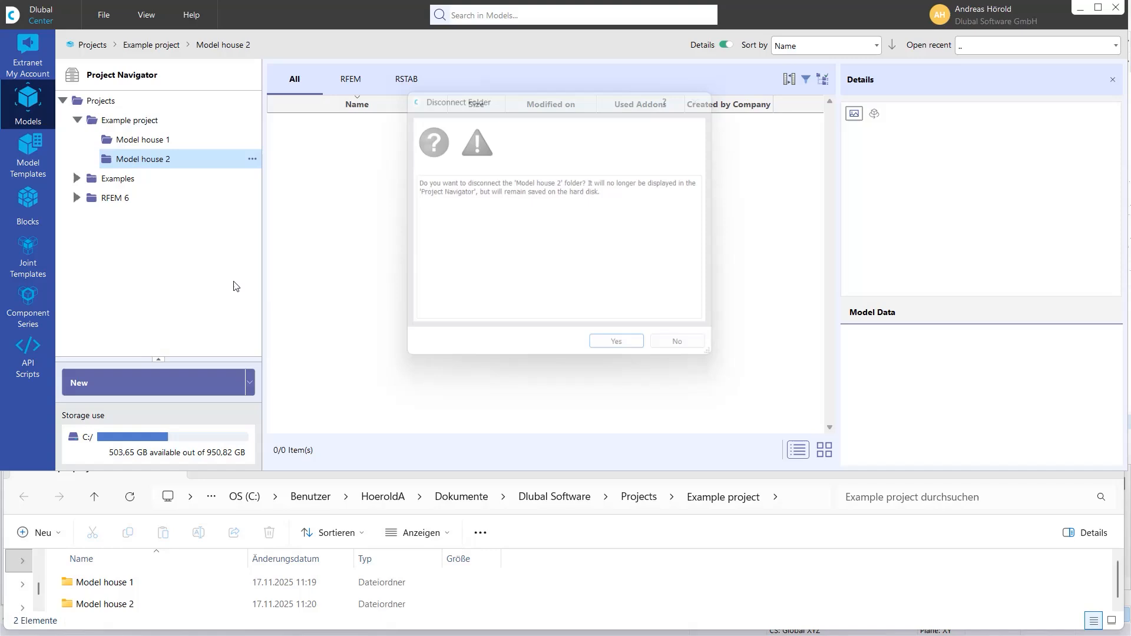
pyautogui.click(623, 354)
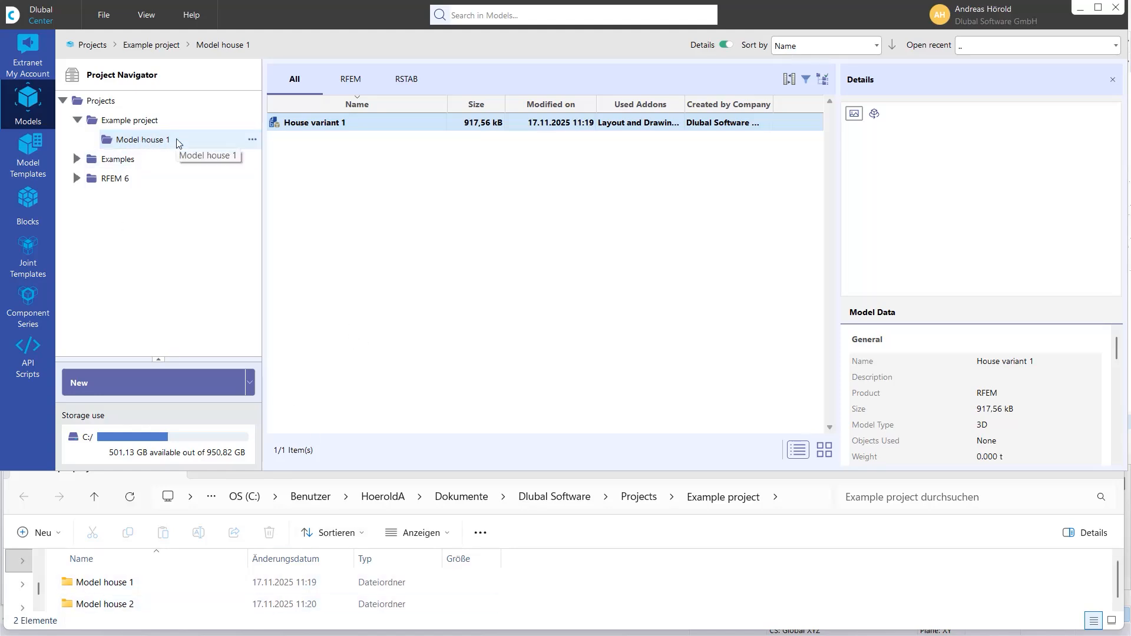
# - View the project properties of Model house 1 and close them without changes
pyautogui.rightClick(197, 137)
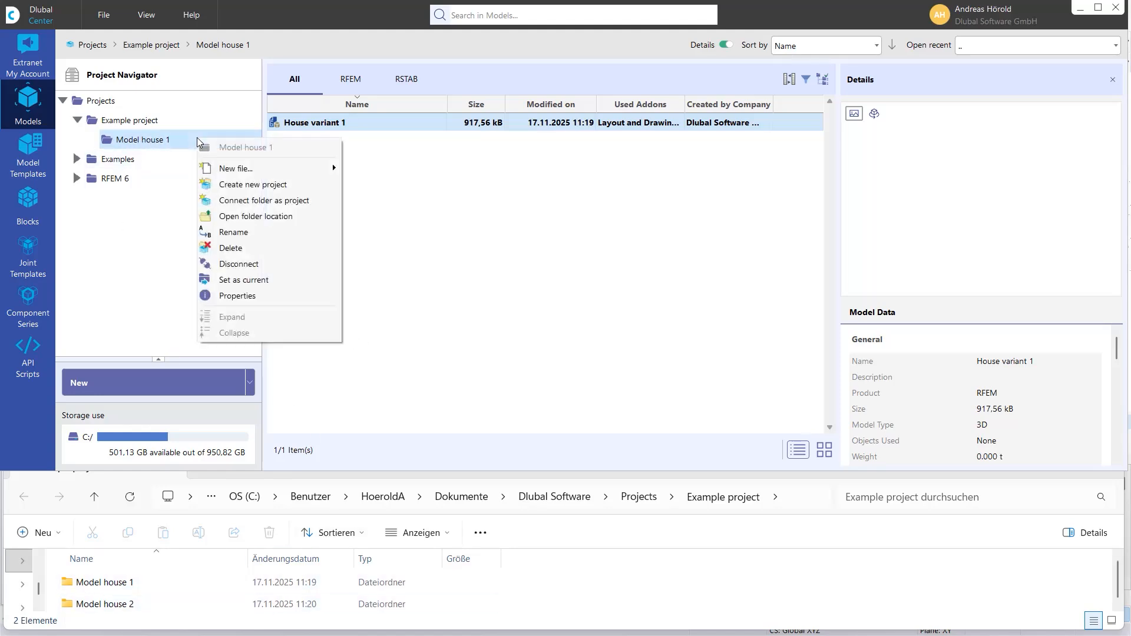
pyautogui.click(271, 295)
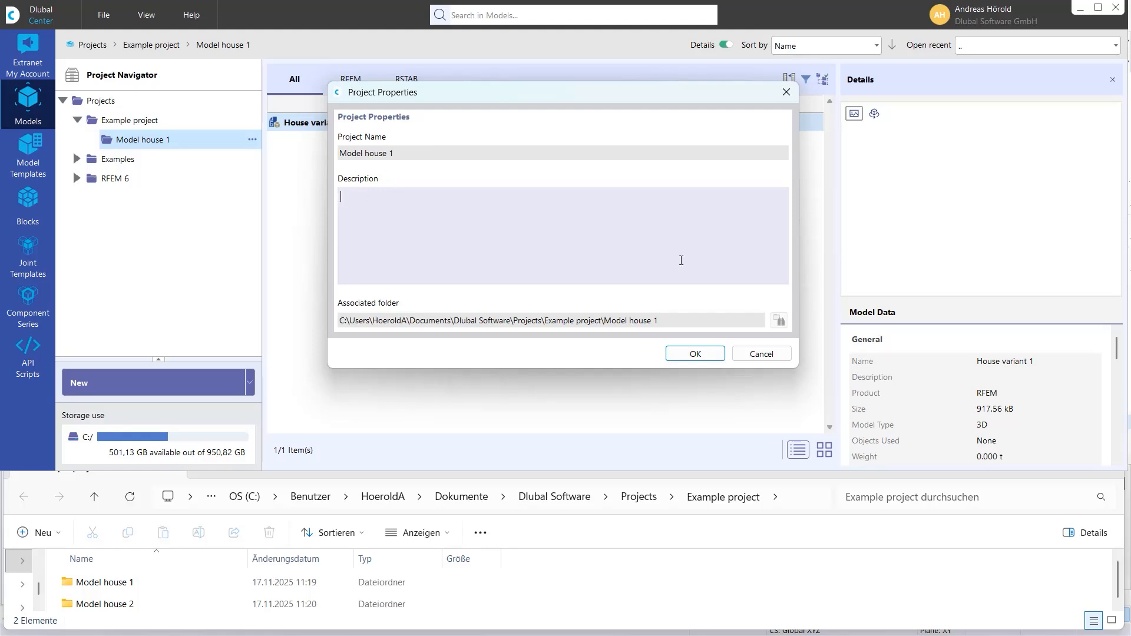
pyautogui.click(762, 355)
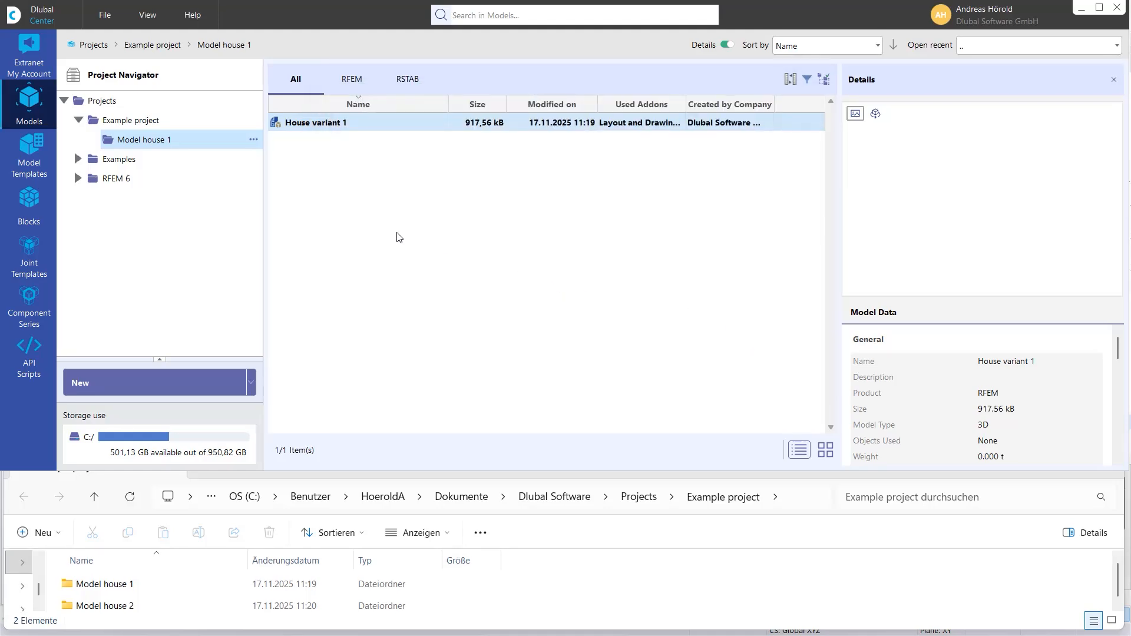
# - In the extranet's Development section, list the implemented RFEM 6 features with the Add-on Product filter set to All
pyautogui.click(29, 51)
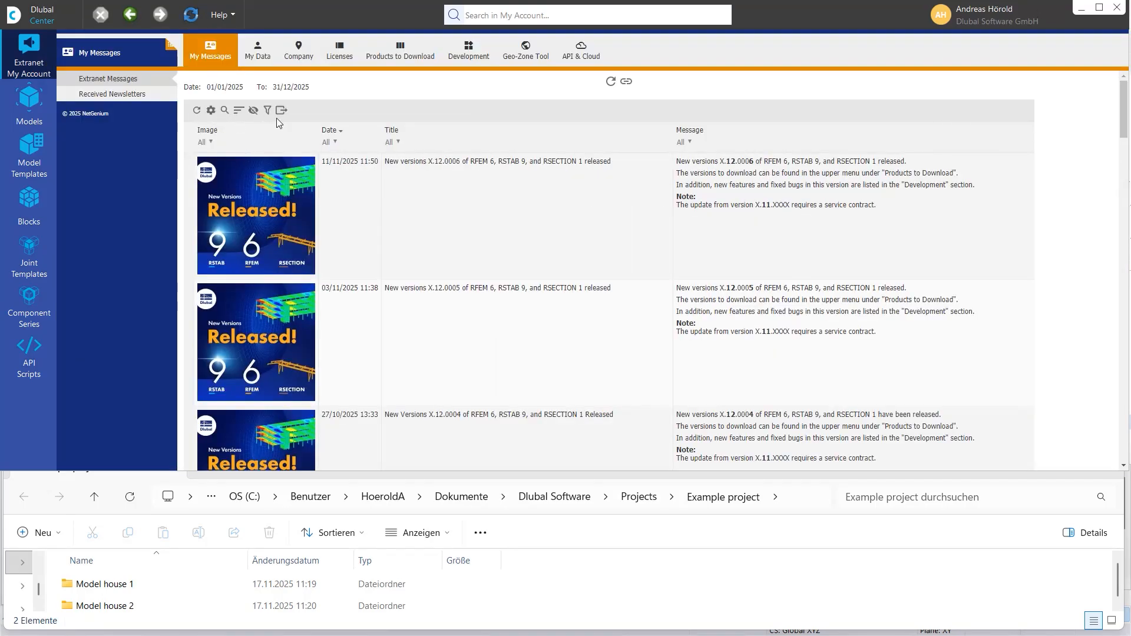
pyautogui.click(478, 56)
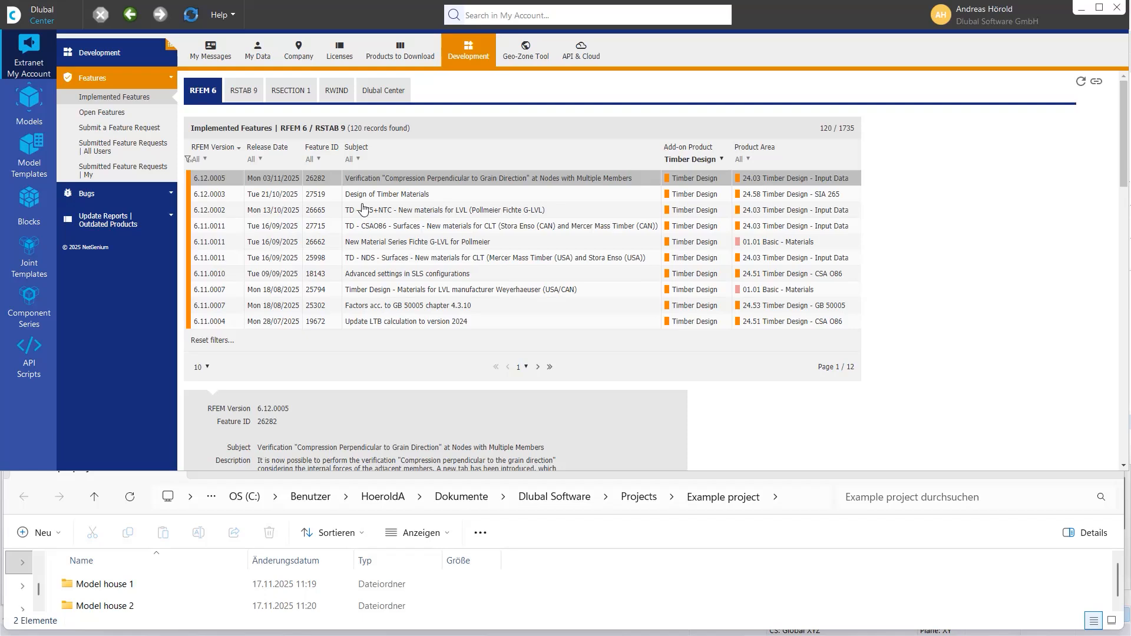
pyautogui.click(722, 160)
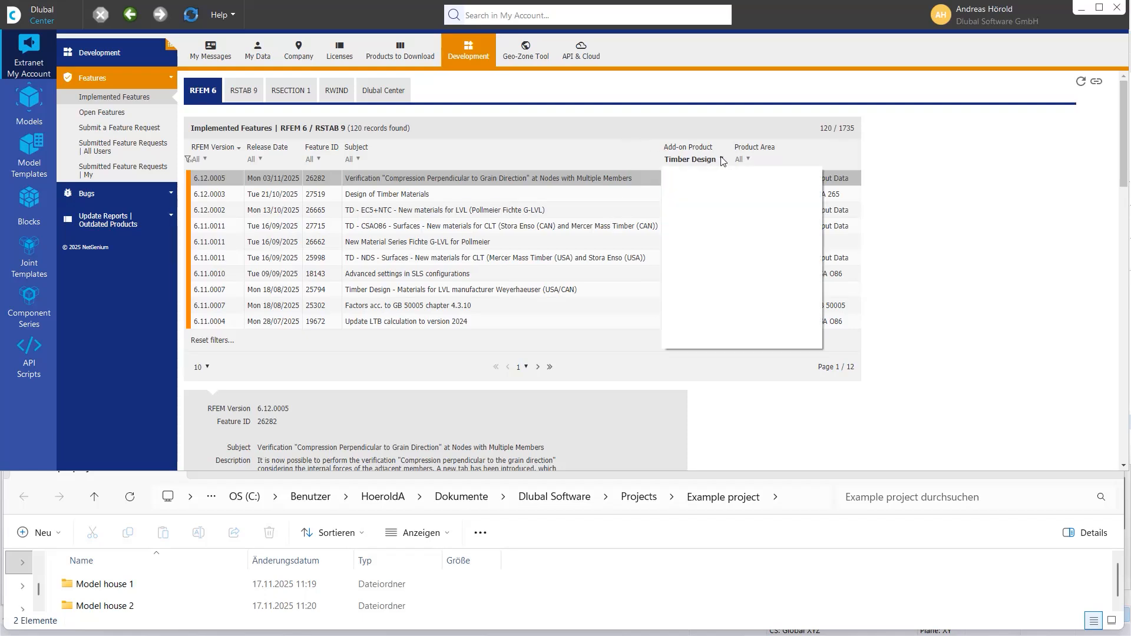
pyautogui.scroll(3, 718, 171)
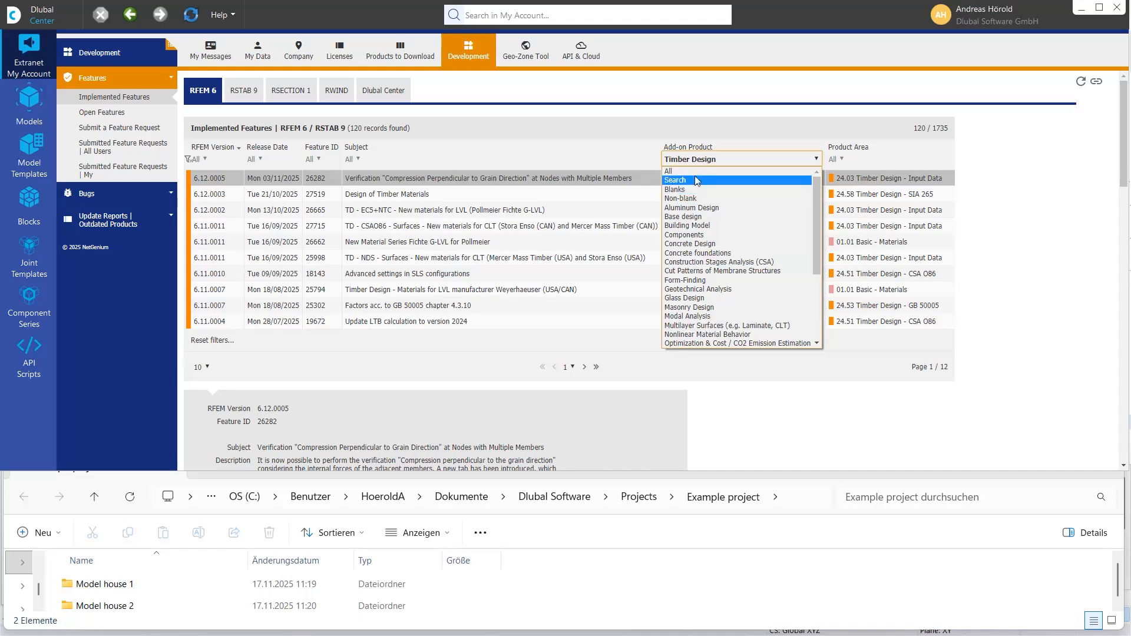
pyautogui.click(693, 172)
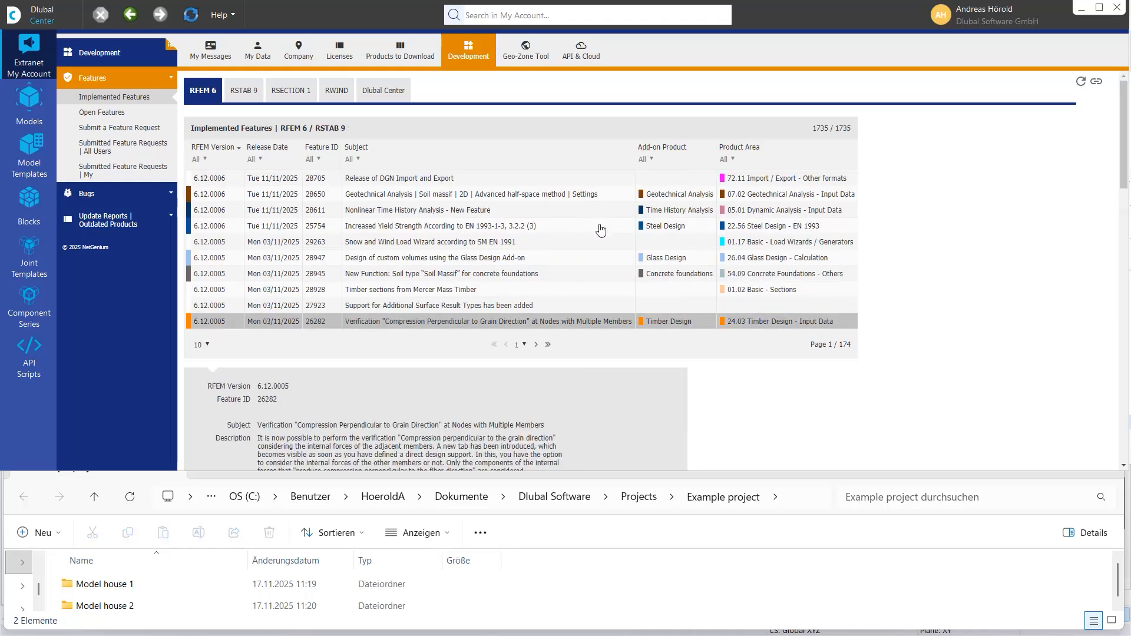
# - View the list of open features and the form for submitting a feature request
pyautogui.click(118, 117)
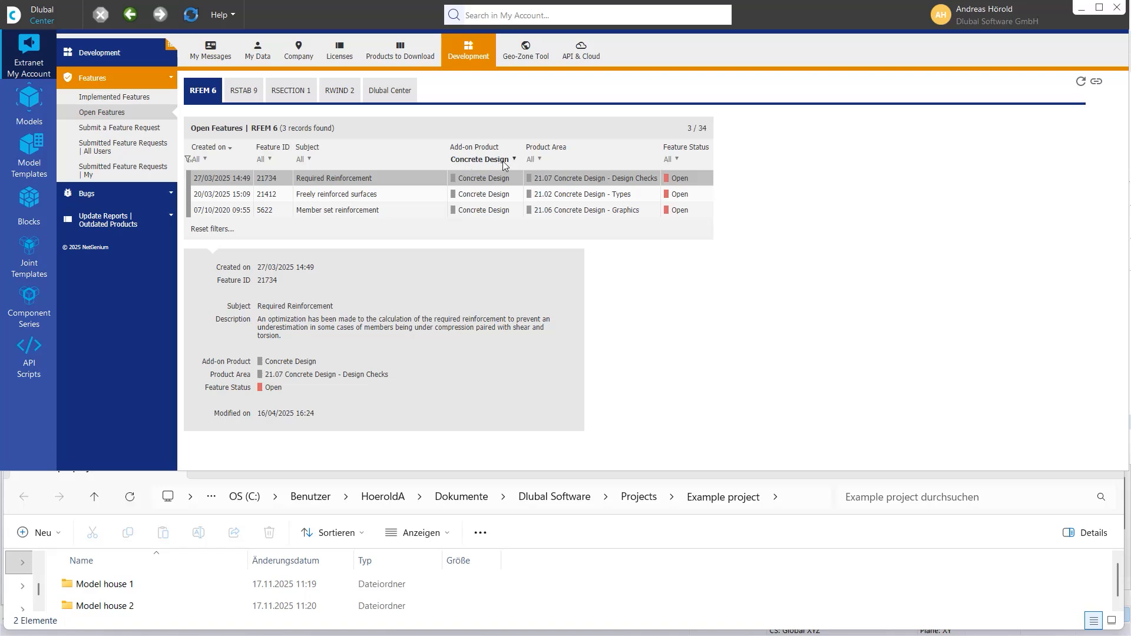
pyautogui.click(111, 129)
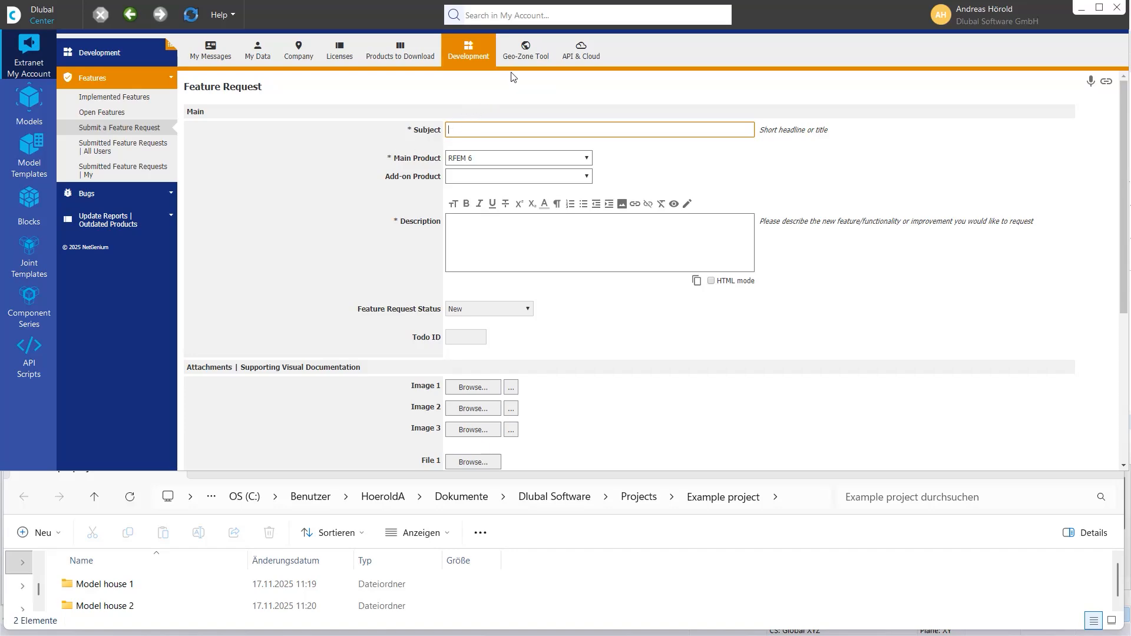
# - Review the account's Geo-Zone Tool map clicks and its own cloud calculations
pyautogui.click(519, 50)
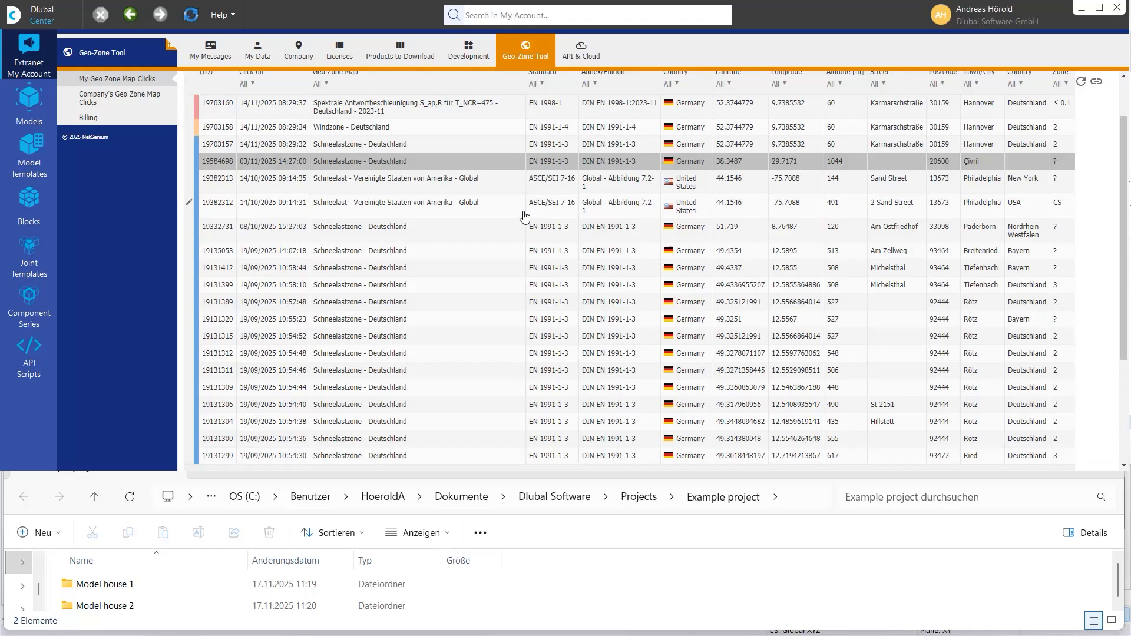
pyautogui.scroll(2, 524, 217)
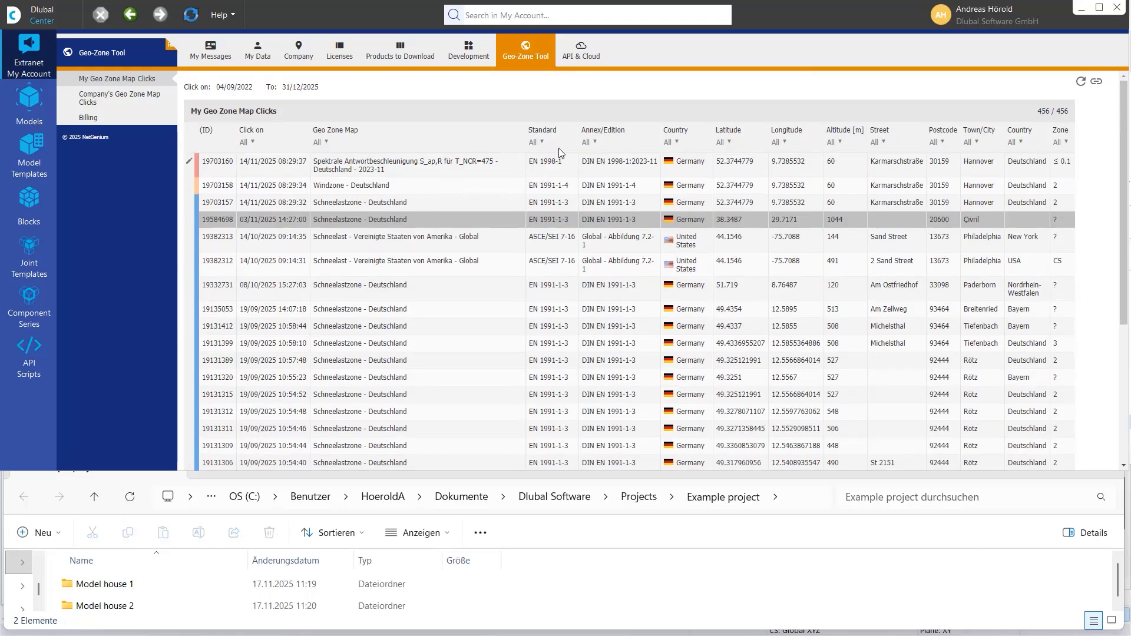
pyautogui.click(585, 58)
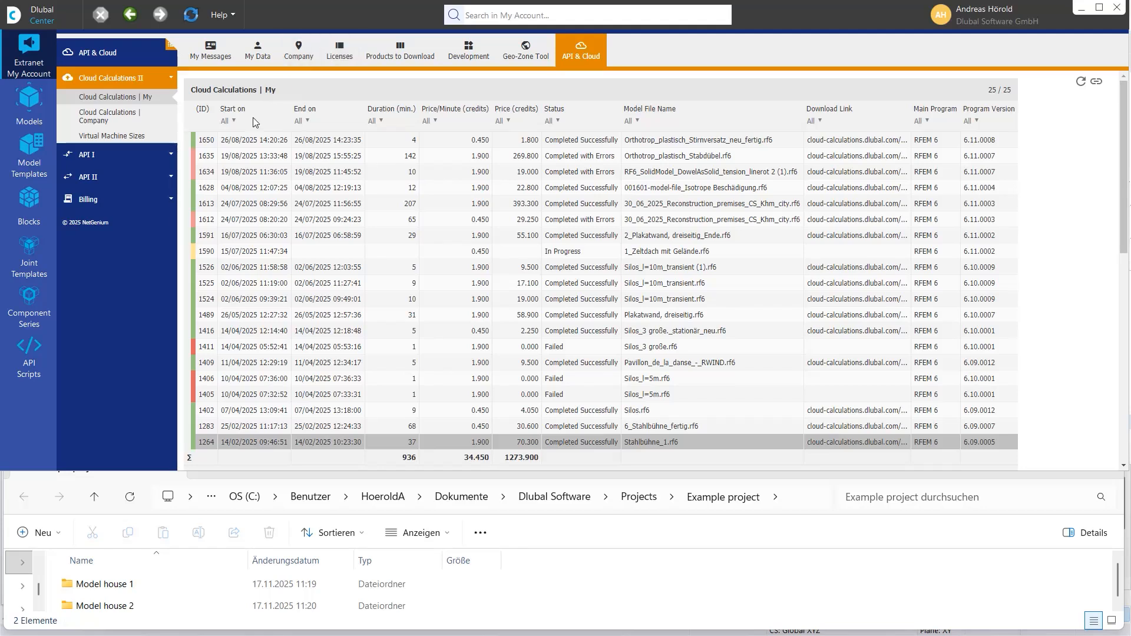
# - Expand the Examples folder in Model Templates and show its Concrete Structures category
pyautogui.click(26, 149)
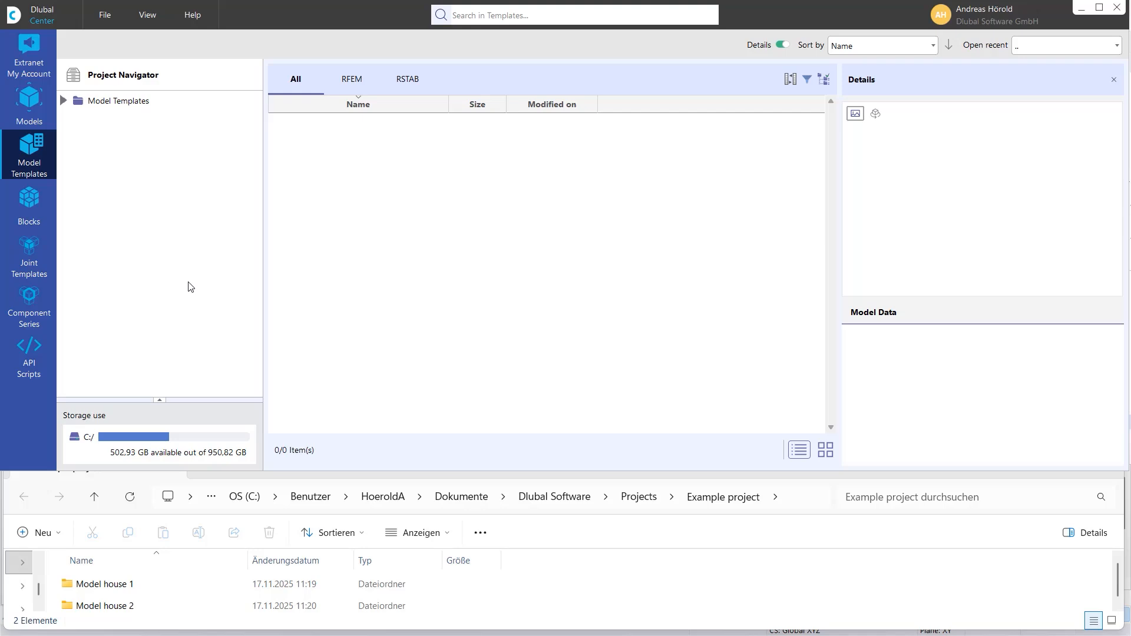
pyautogui.click(63, 101)
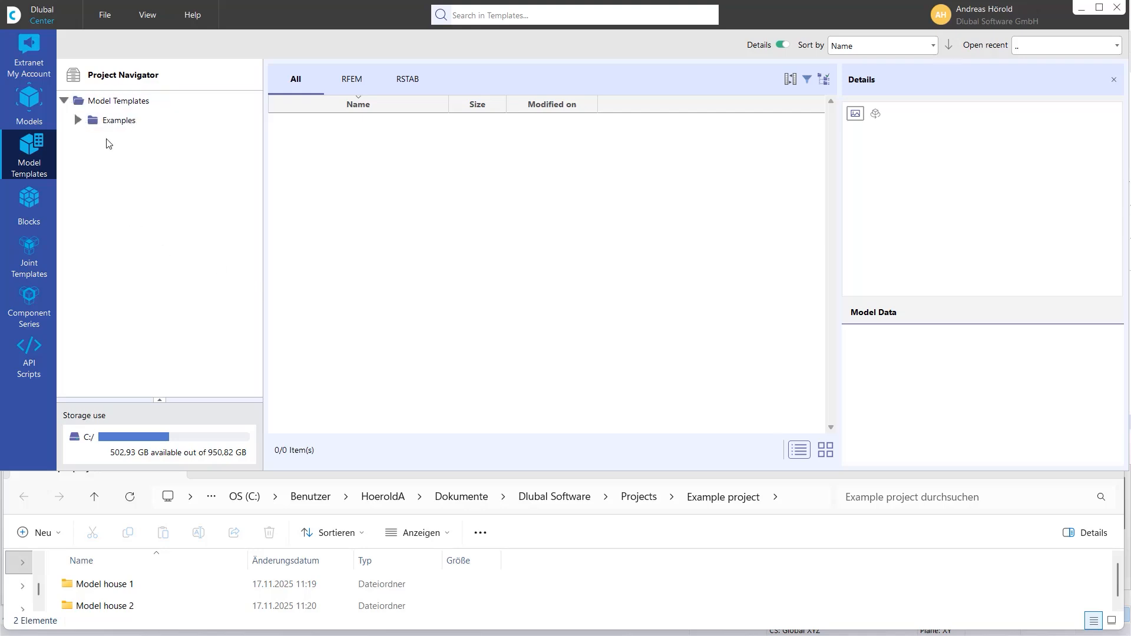
pyautogui.click(81, 121)
pyautogui.click(136, 147)
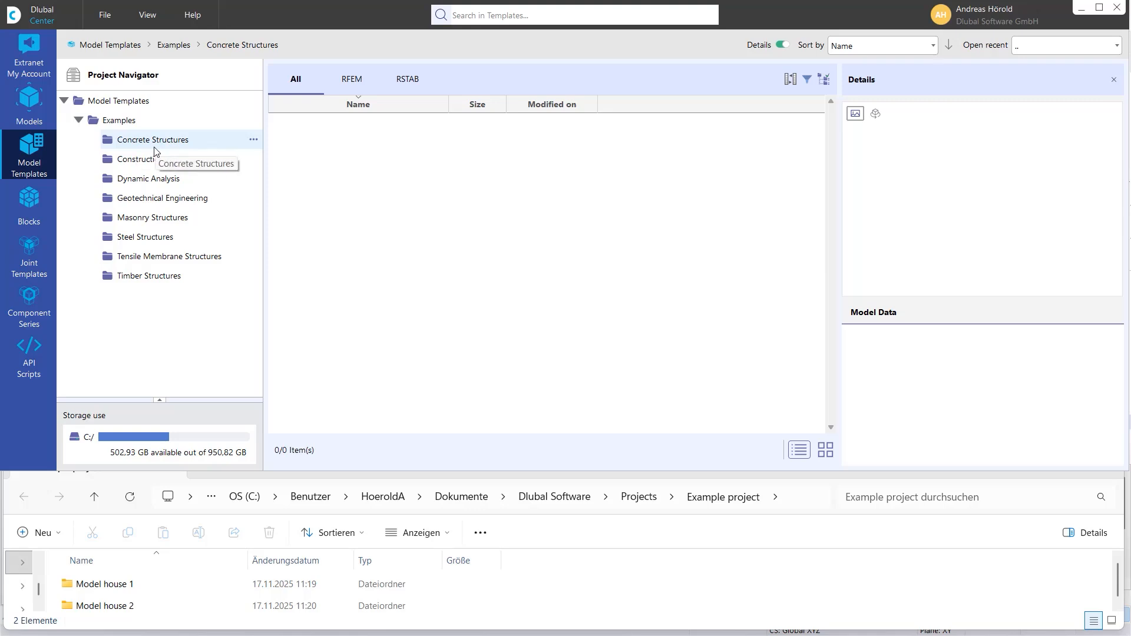
# - In Blocks, show the Cantilevers category of the beams as tiles
pyautogui.click(26, 199)
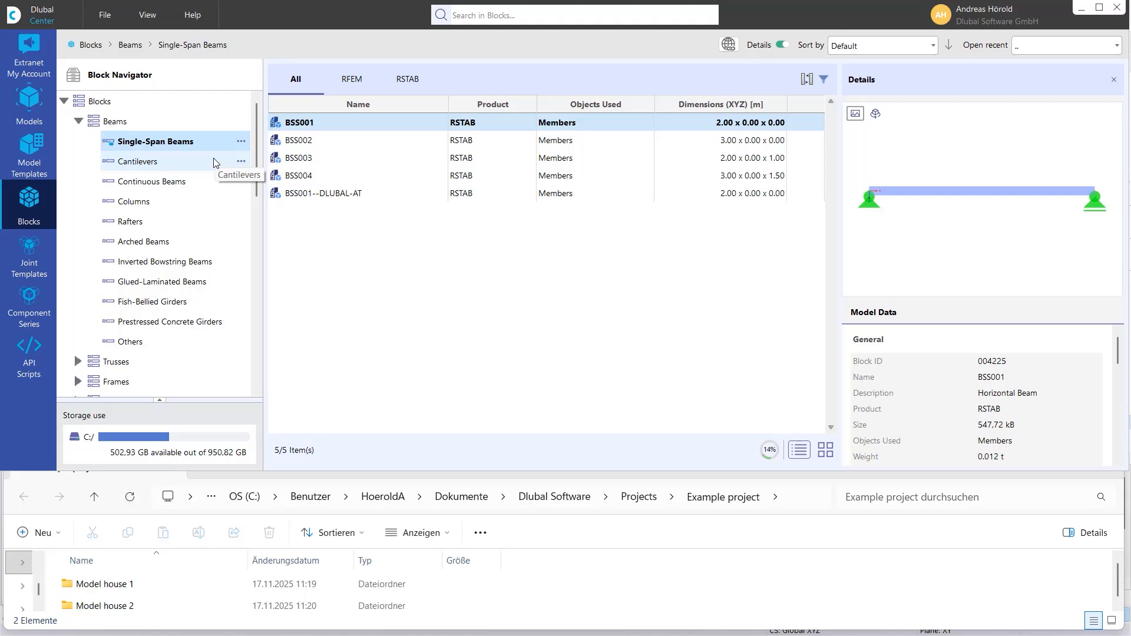
pyautogui.click(152, 165)
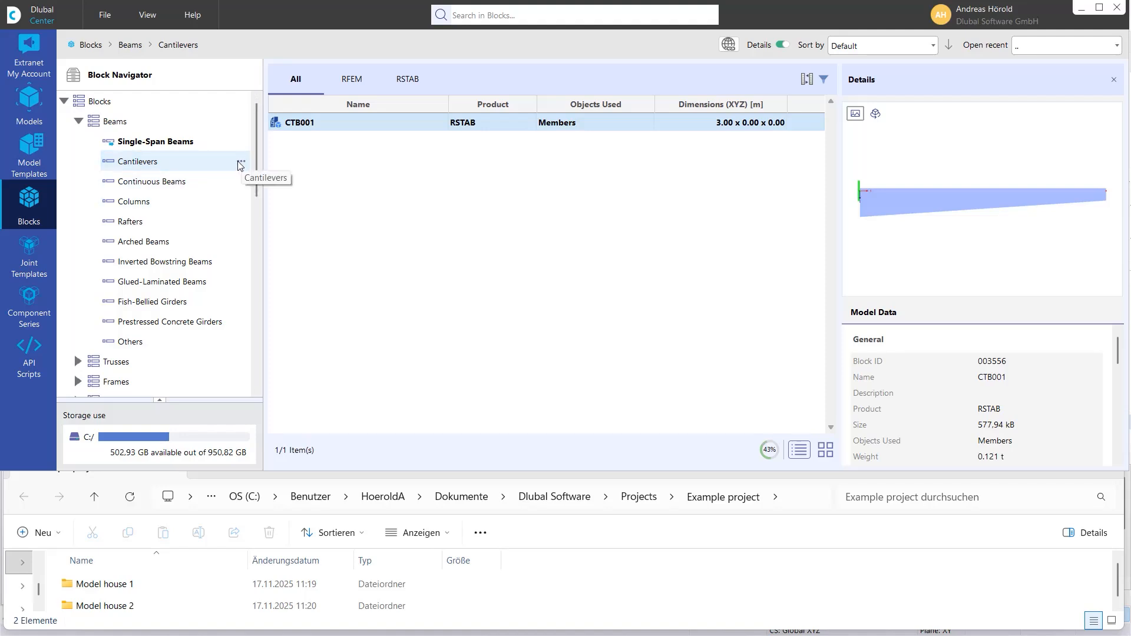
pyautogui.click(825, 449)
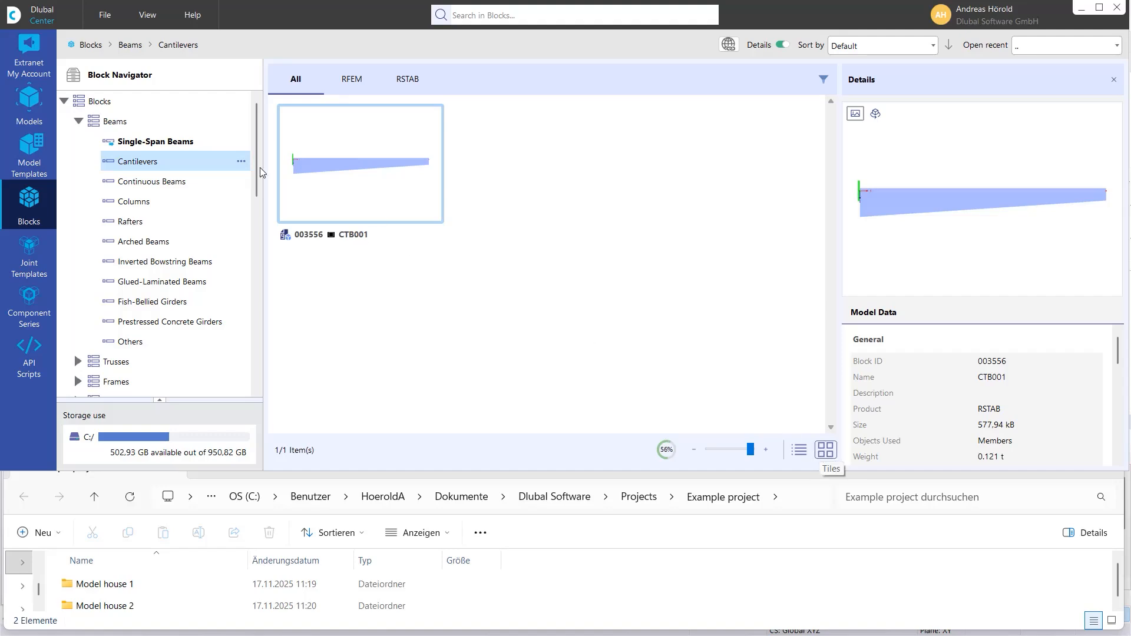
# - Browse the block previews for Single-Span Beams, Columns and Curved Surfaces
pyautogui.click(153, 143)
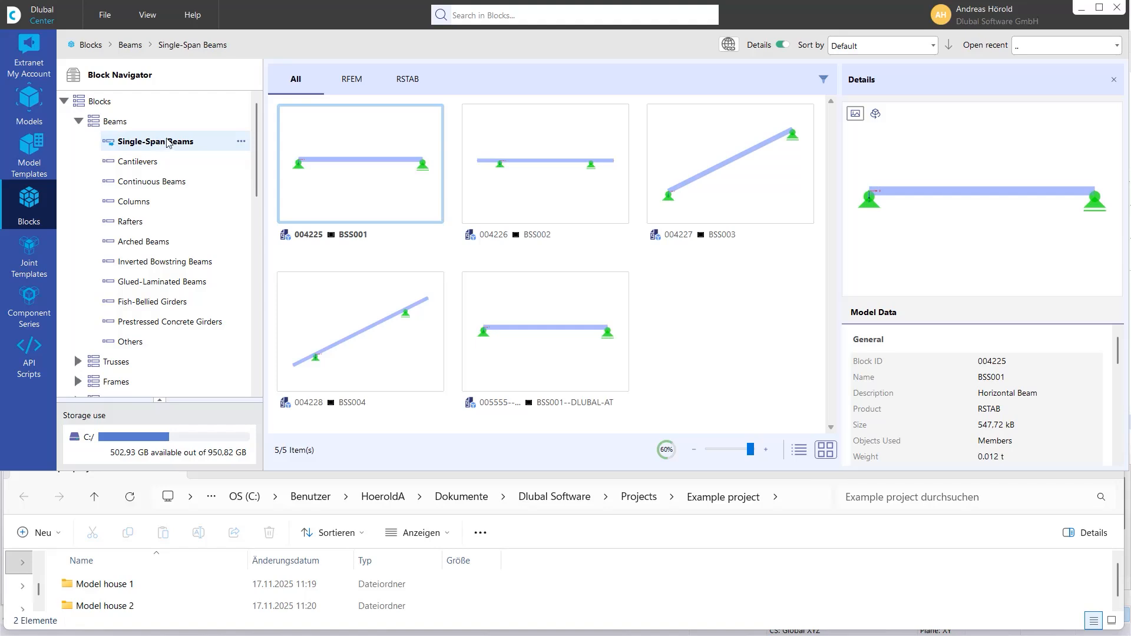
pyautogui.click(137, 204)
pyautogui.scroll(-5, 147, 247)
pyautogui.scroll(3, 146, 248)
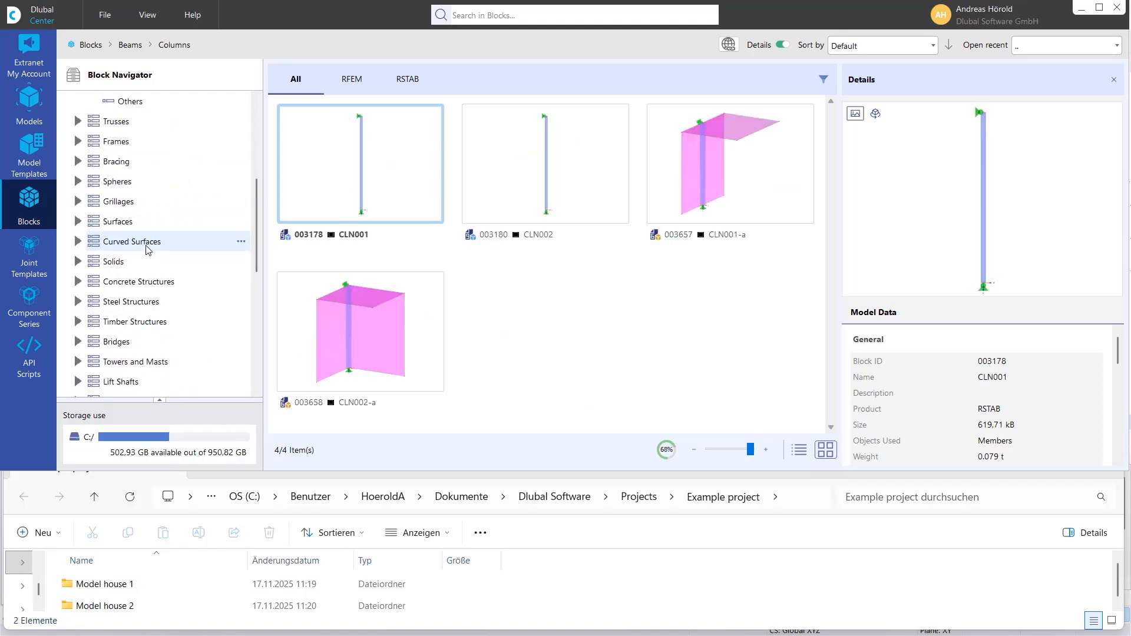
pyautogui.click(116, 240)
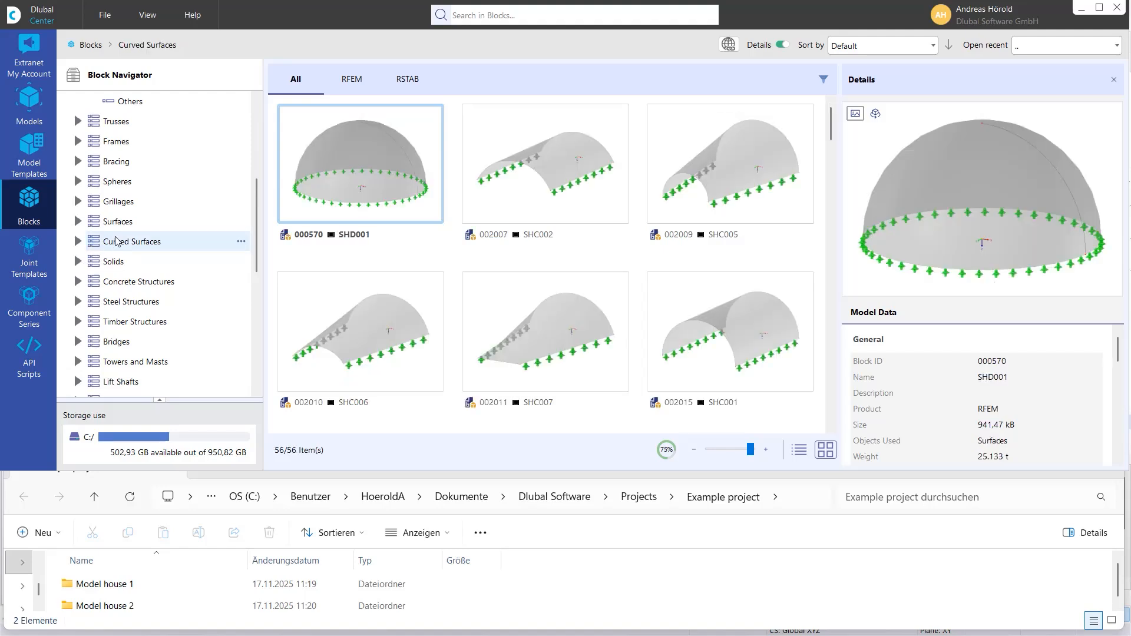
# - Show the Concrete Structures blocks and browse the remaining block categories
pyautogui.click(141, 282)
pyautogui.scroll(-6, 140, 286)
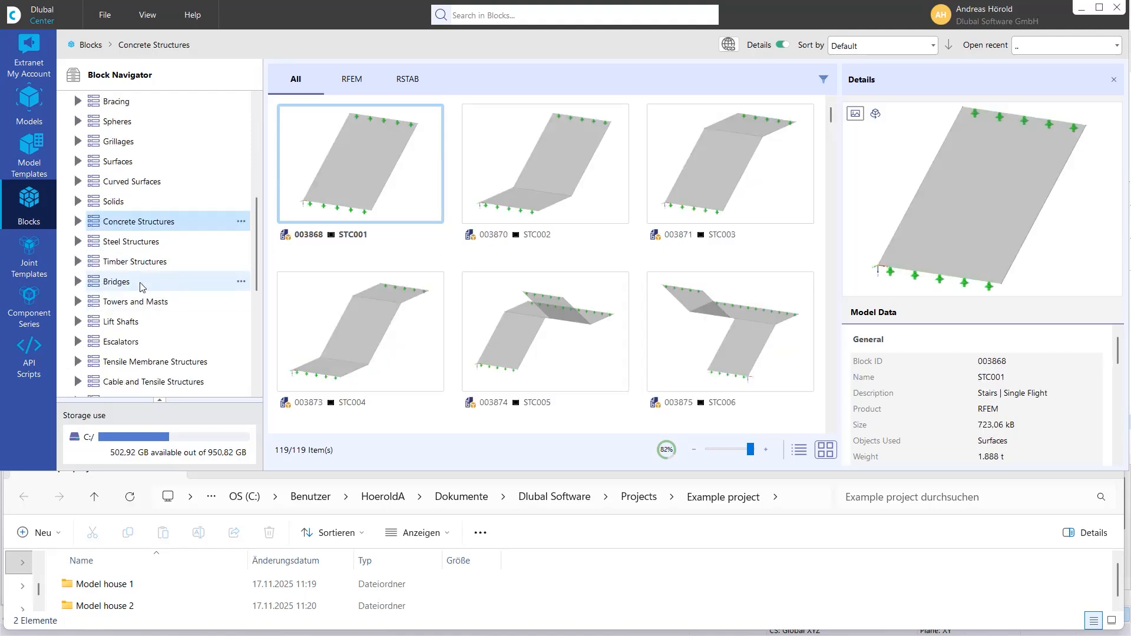
pyautogui.scroll(7, 143, 290)
pyautogui.scroll(3, 142, 290)
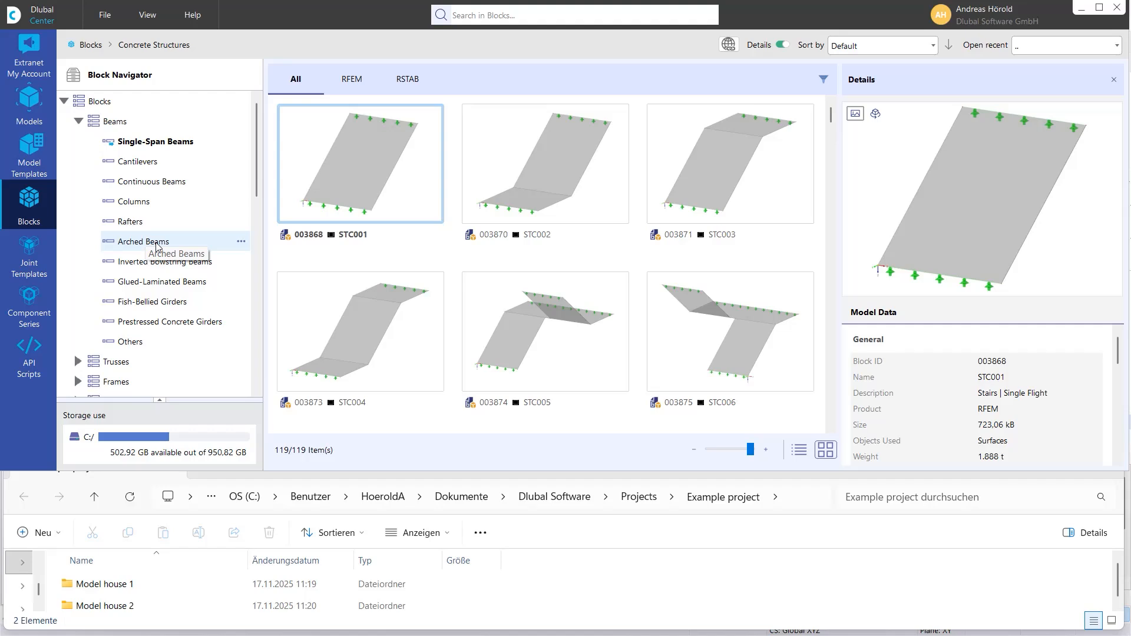
# - Show the Joint Templates, preview those with a Stiffener as stiffening element, and clear that filter
pyautogui.click(26, 261)
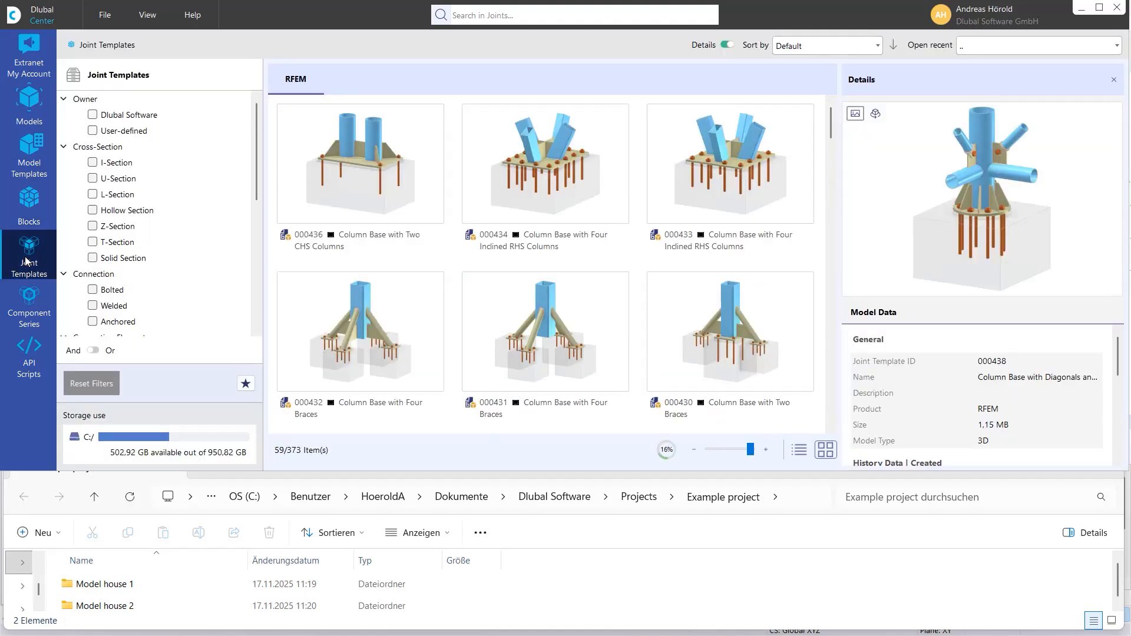
pyautogui.scroll(-5, 194, 289)
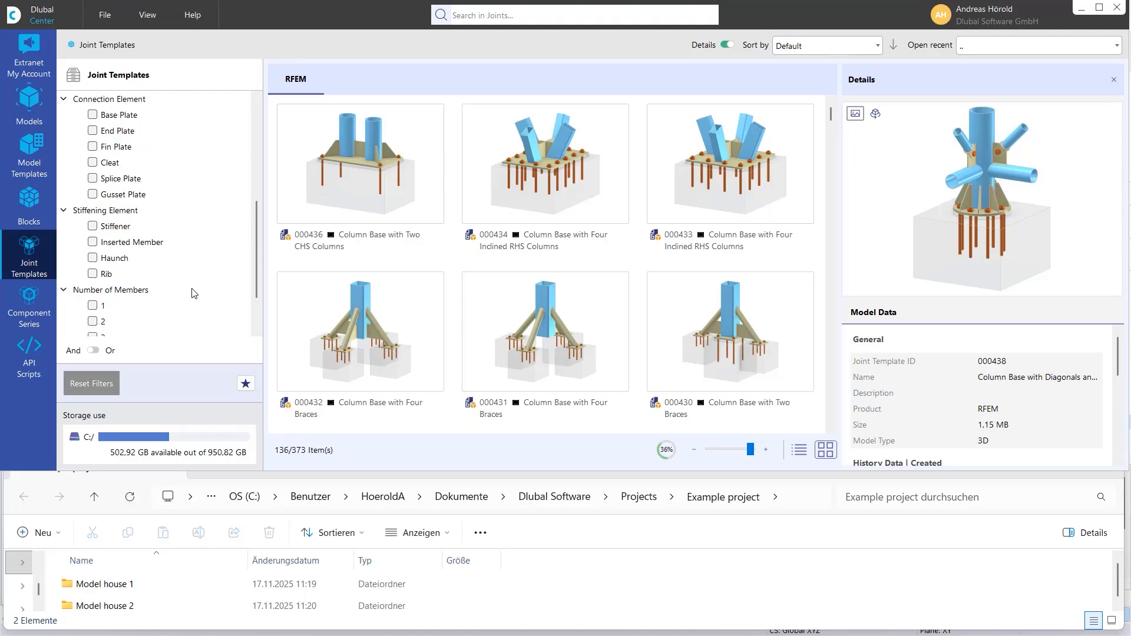
pyautogui.click(92, 226)
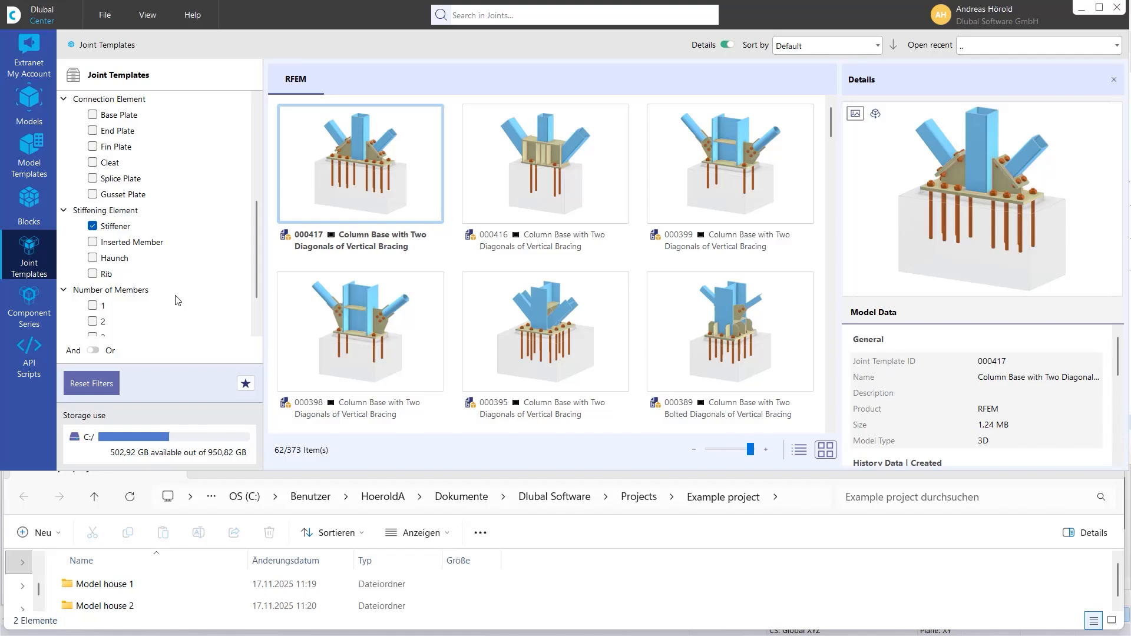
pyautogui.click(93, 227)
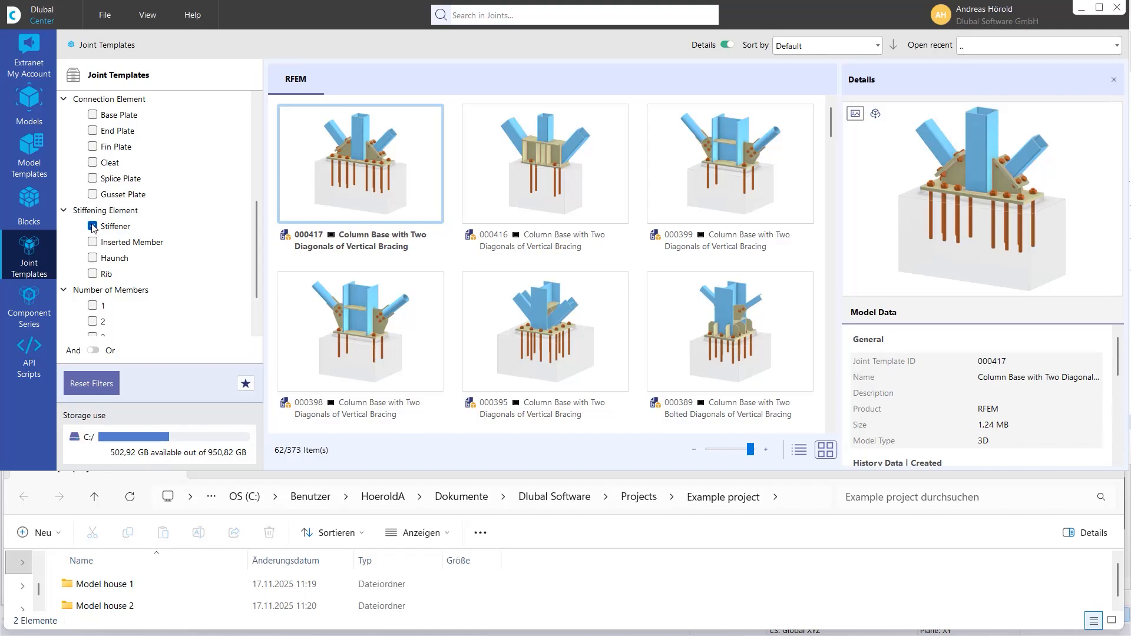
# - Preview the joint templates filtered by 1 member, by Rib and by Cleat in turn, clearing each filter
pyautogui.click(93, 306)
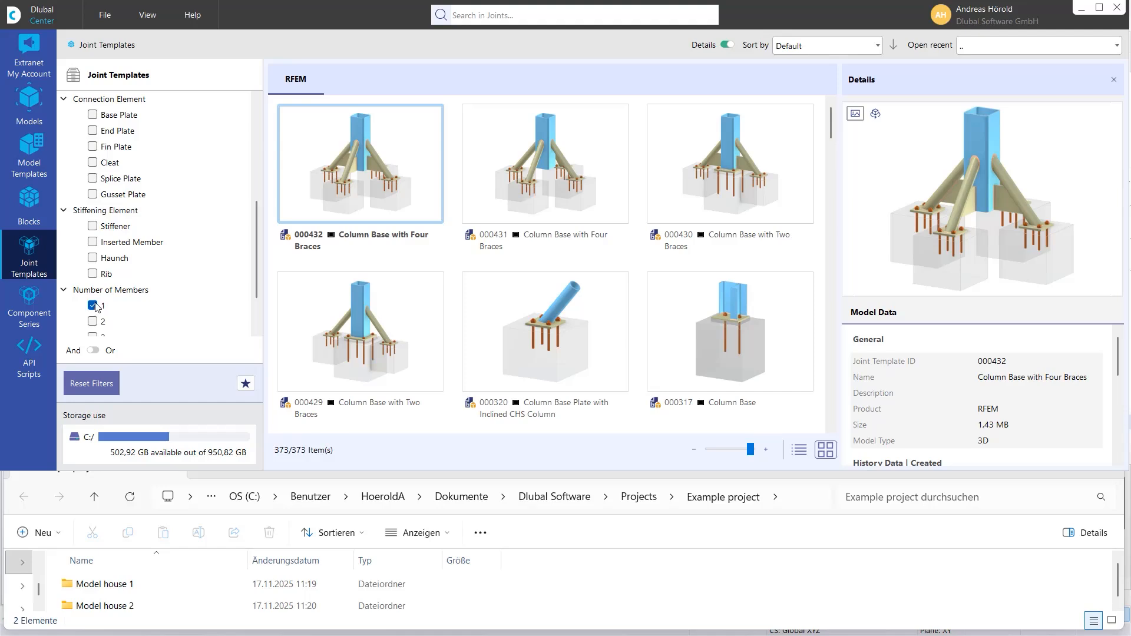
pyautogui.scroll(-2, 96, 307)
pyautogui.click(92, 242)
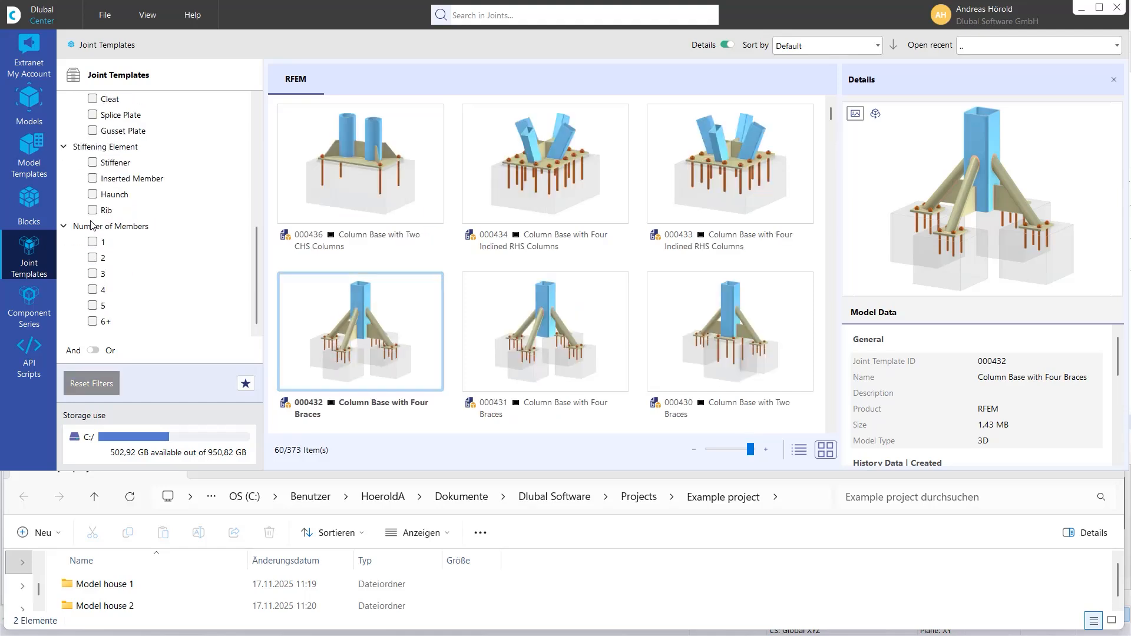
pyautogui.click(93, 211)
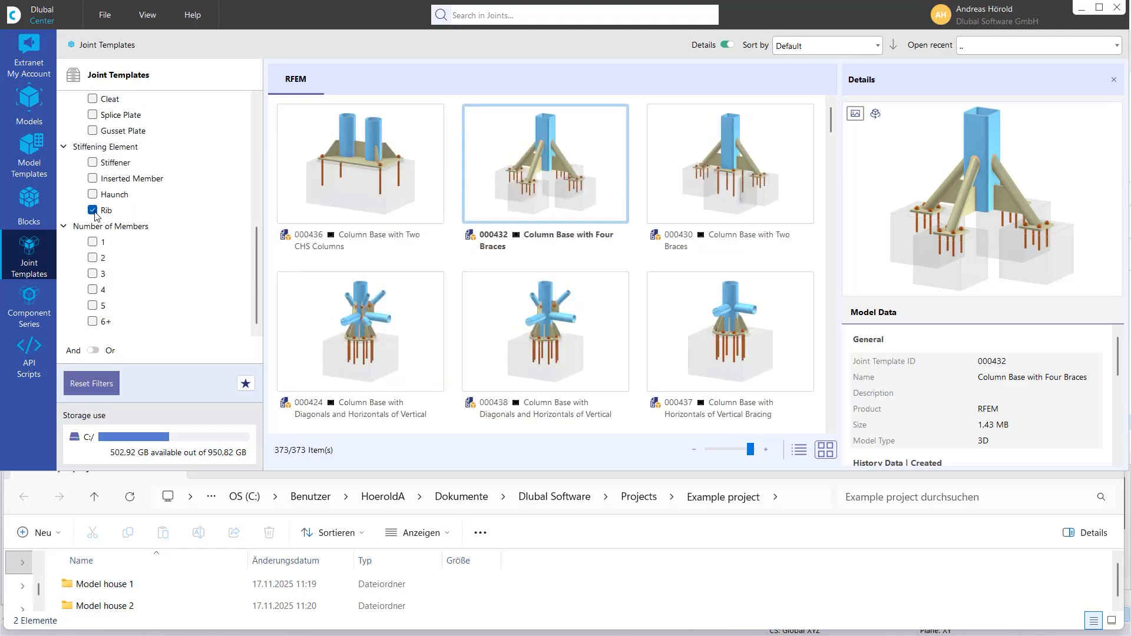
pyautogui.click(94, 212)
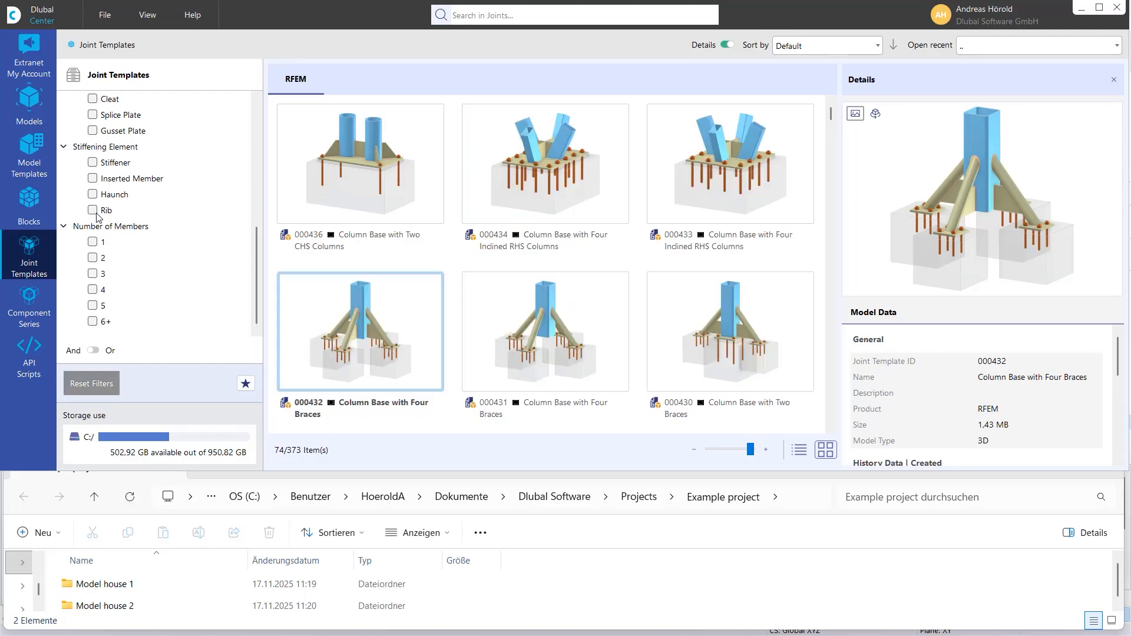
pyautogui.scroll(6, 96, 216)
pyautogui.scroll(-3, 94, 233)
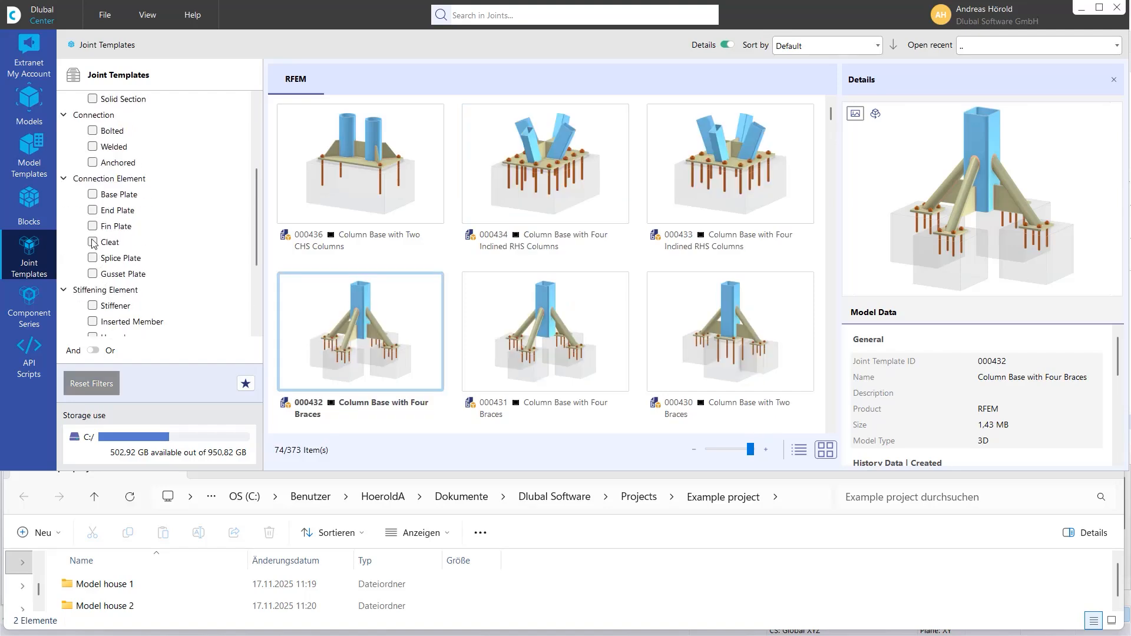
pyautogui.click(93, 242)
pyautogui.click(93, 242)
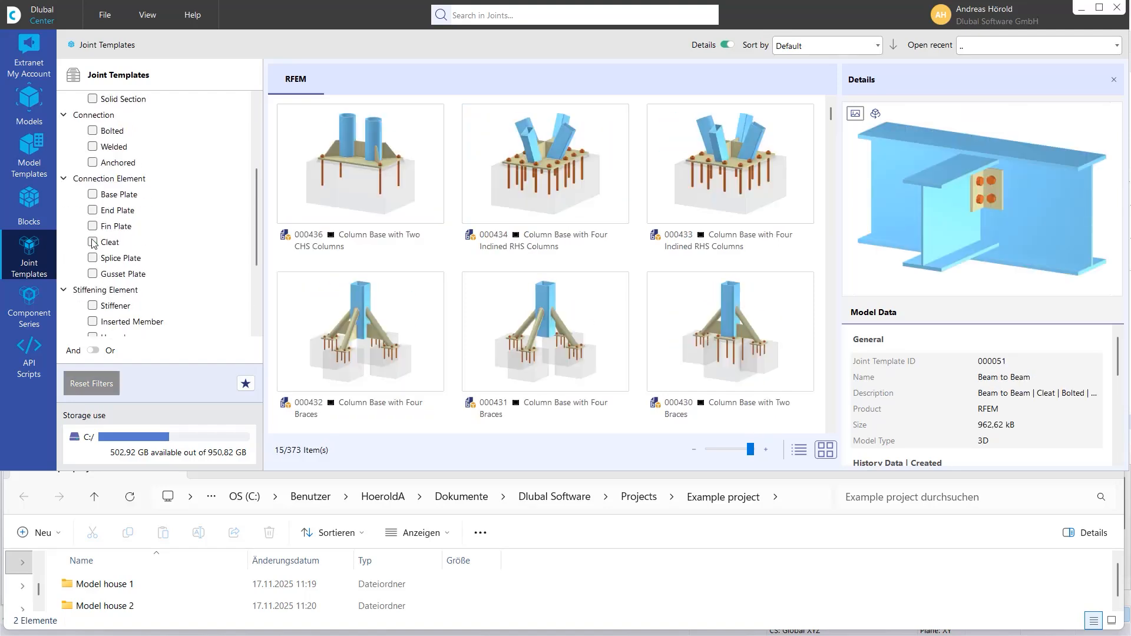
# - Show the Component Series and look through the available filter categories
pyautogui.click(26, 305)
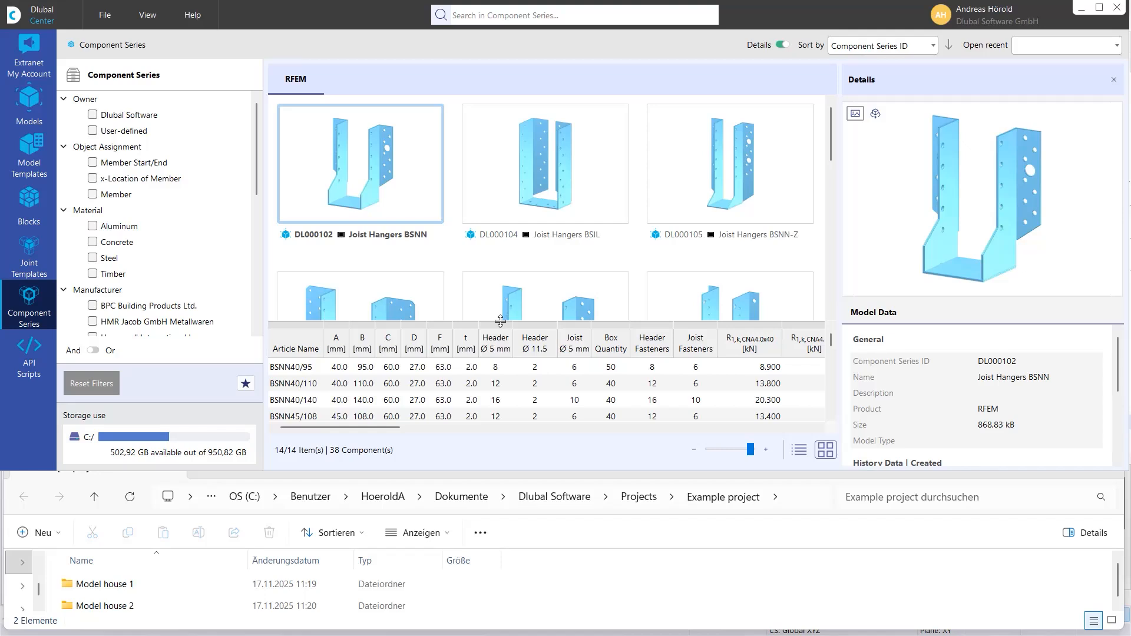
pyautogui.scroll(-2, 514, 235)
pyautogui.scroll(2, 515, 235)
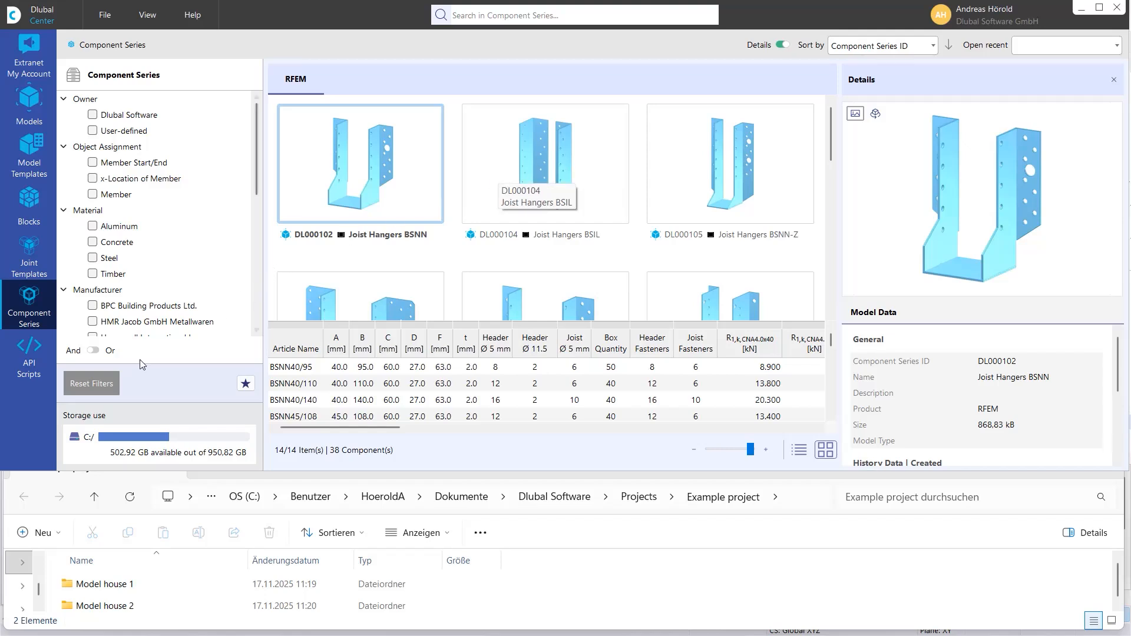
# - Show the API Scripts and look through the Dlubal example scripts
pyautogui.click(28, 349)
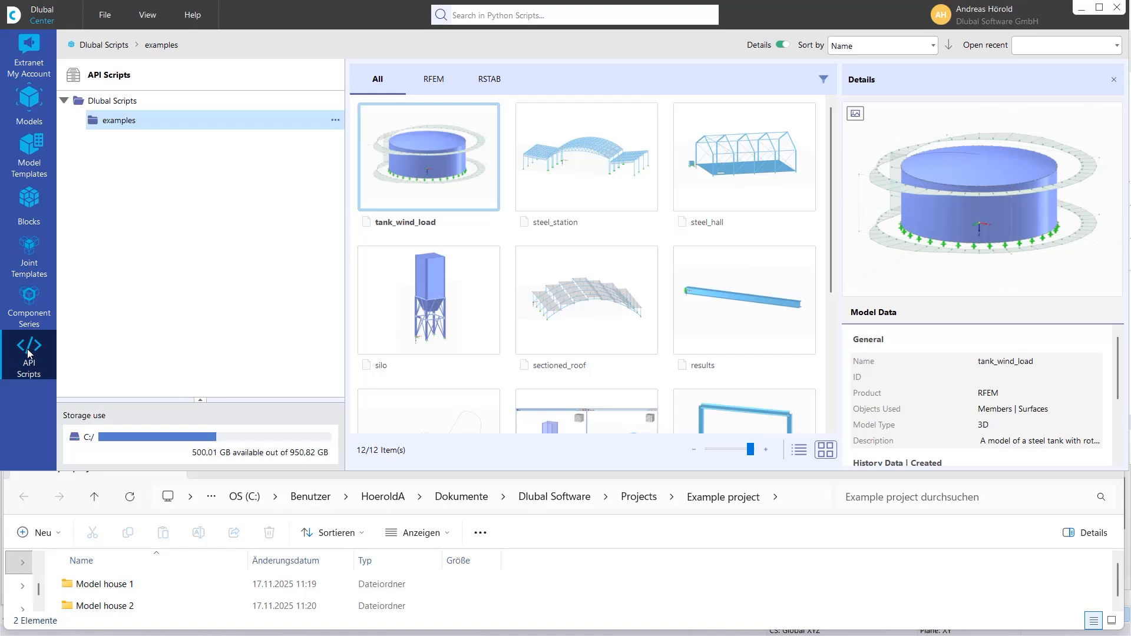
pyautogui.scroll(-4, 642, 284)
pyautogui.scroll(4, 644, 287)
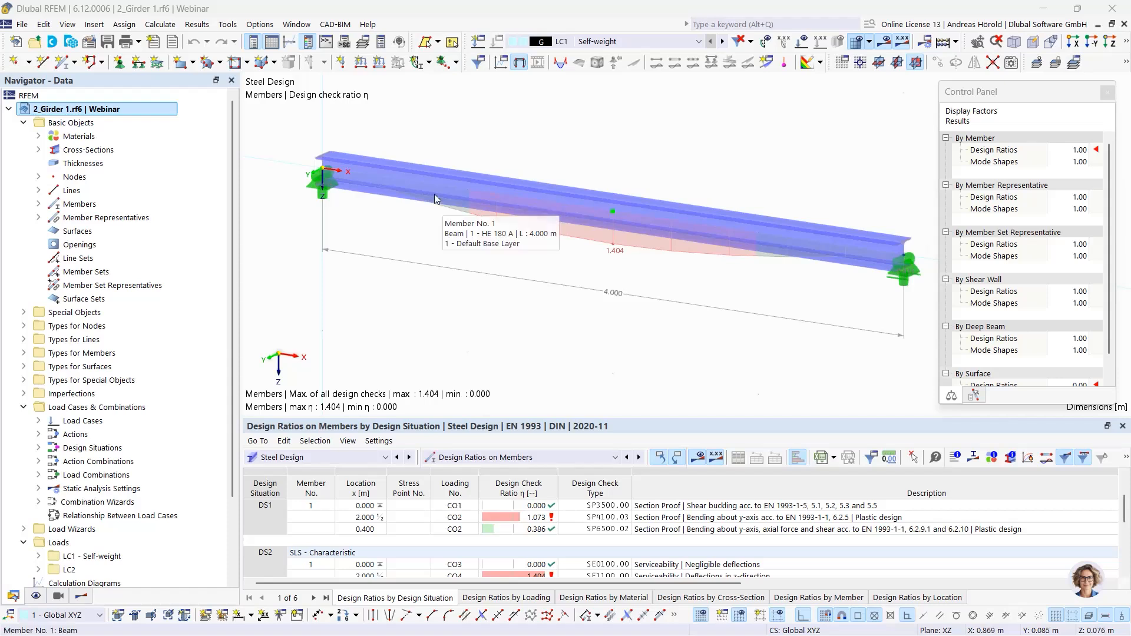
# - In RFEM, review the add-ons in the base data of the 2_Girder 1 model and leave without changes
pyautogui.click(420, 193)
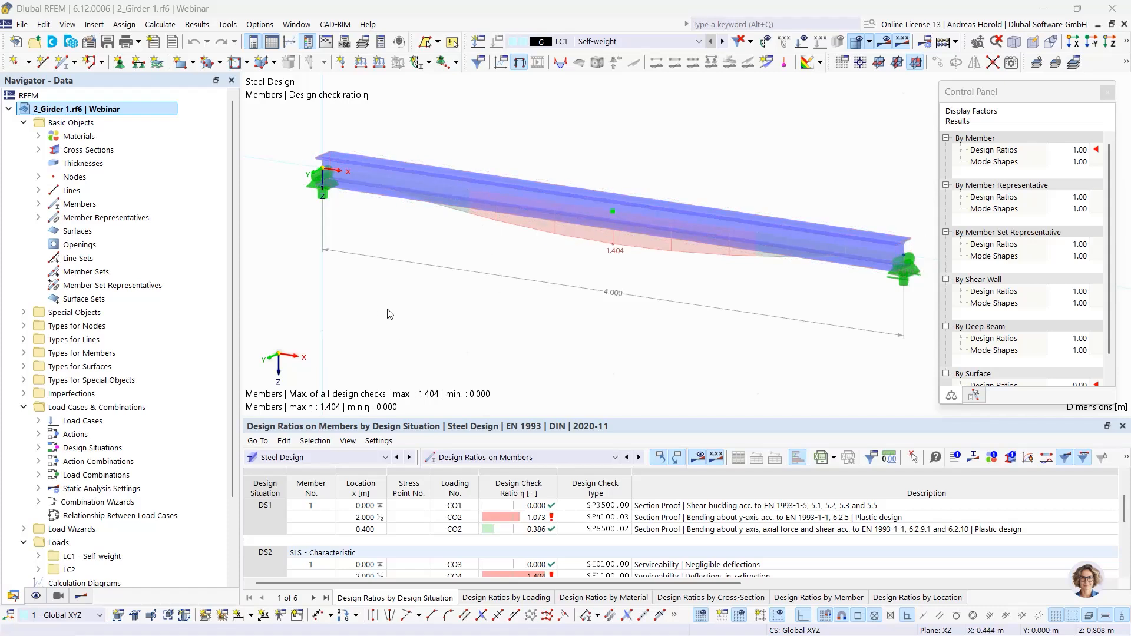
pyautogui.click(89, 46)
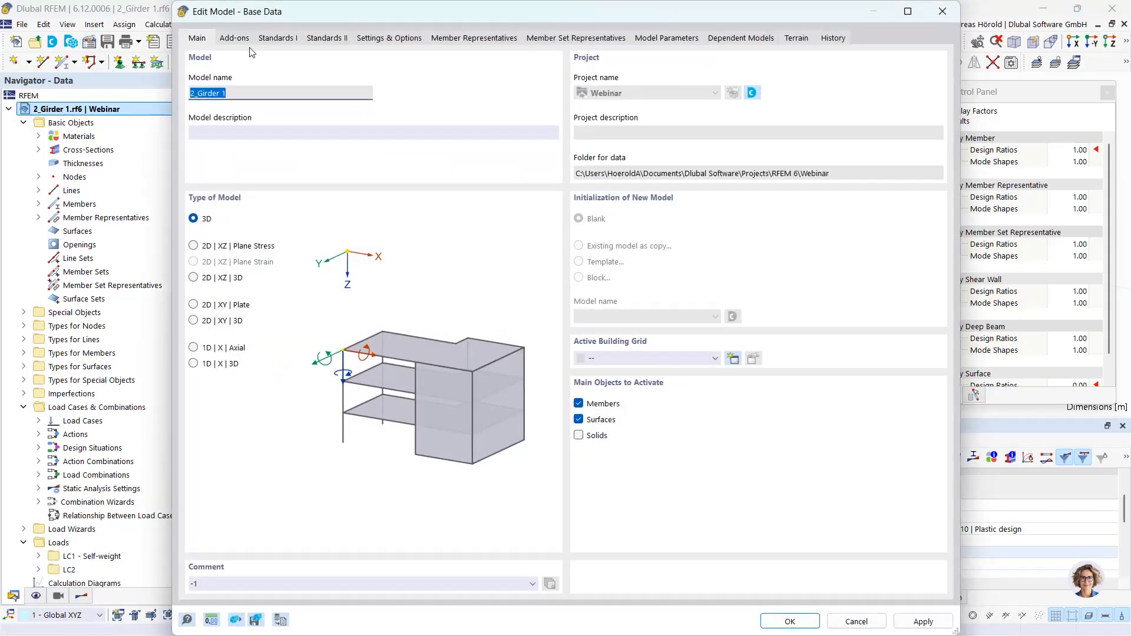
pyautogui.click(231, 40)
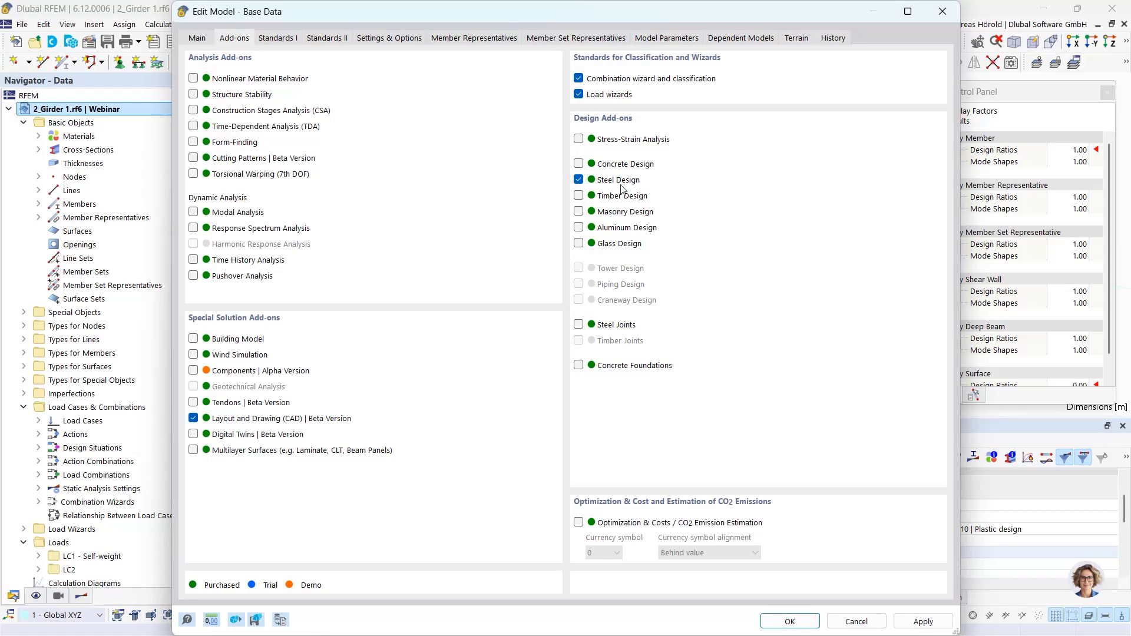
pyautogui.click(856, 621)
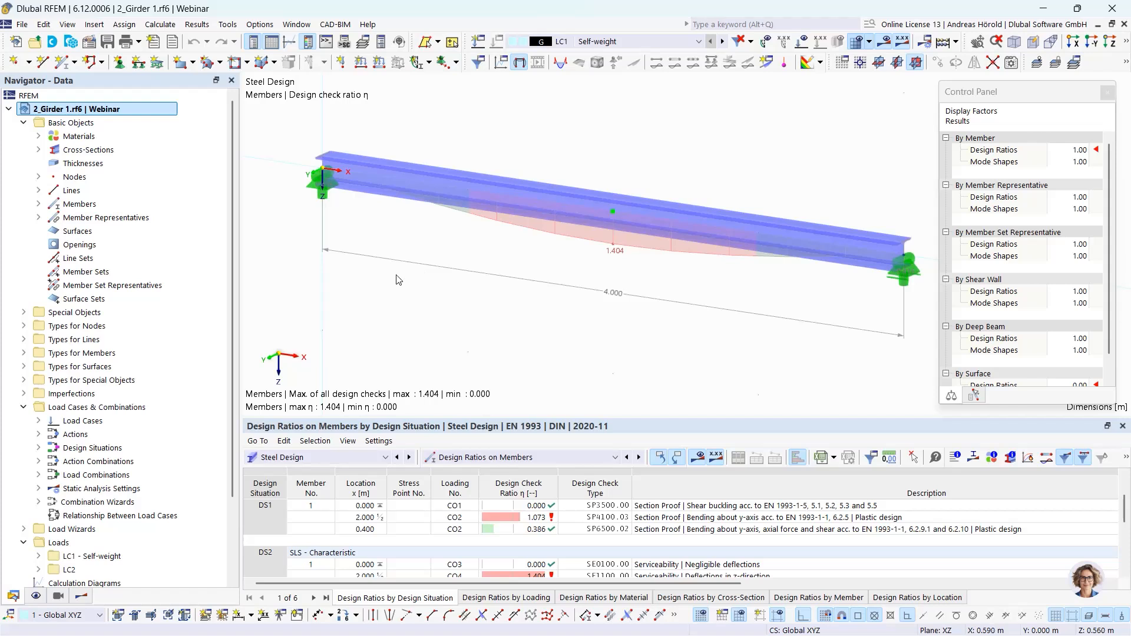
# - Edit the HE 180 A cross-section and replace it with the parametric thin-walled I-section from the library
pyautogui.click(38, 149)
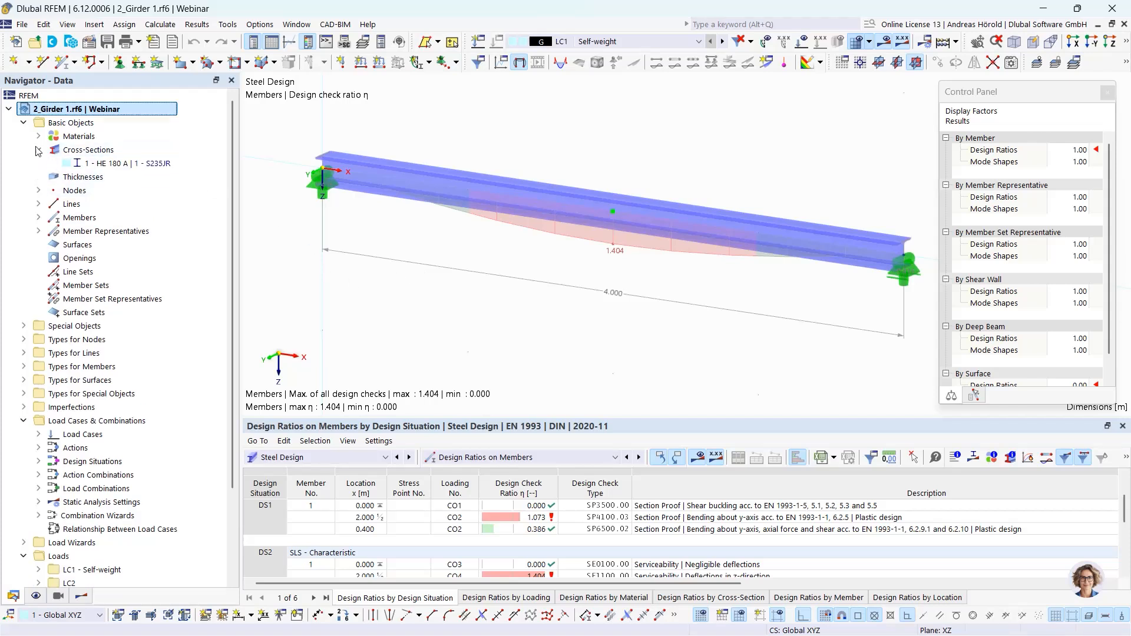
pyautogui.rightClick(122, 167)
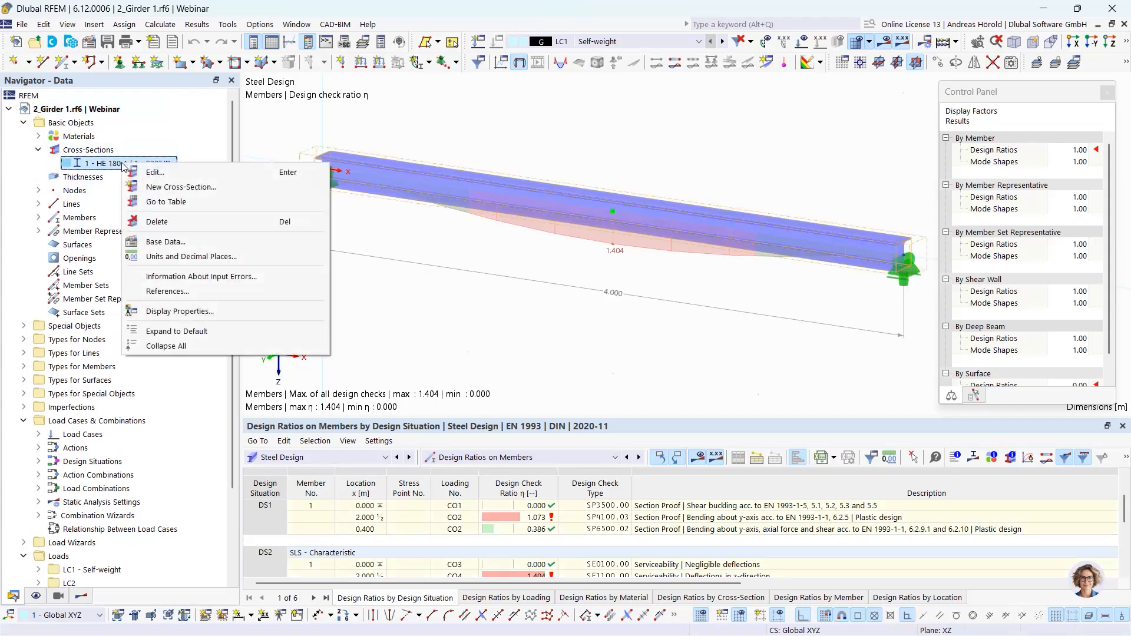
pyautogui.click(176, 175)
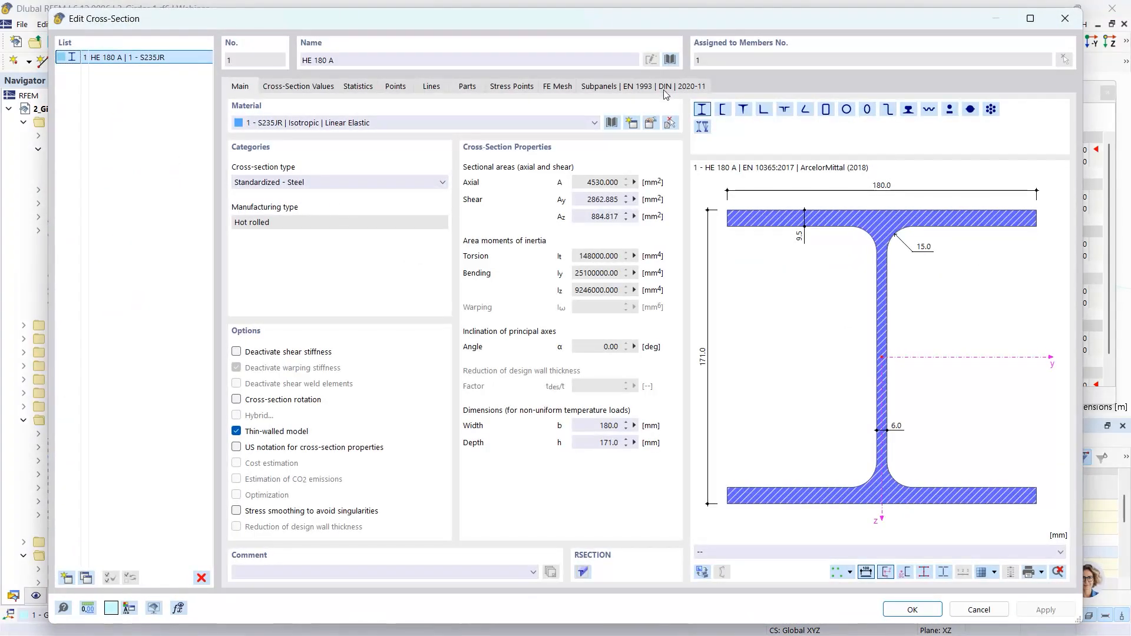
pyautogui.click(671, 59)
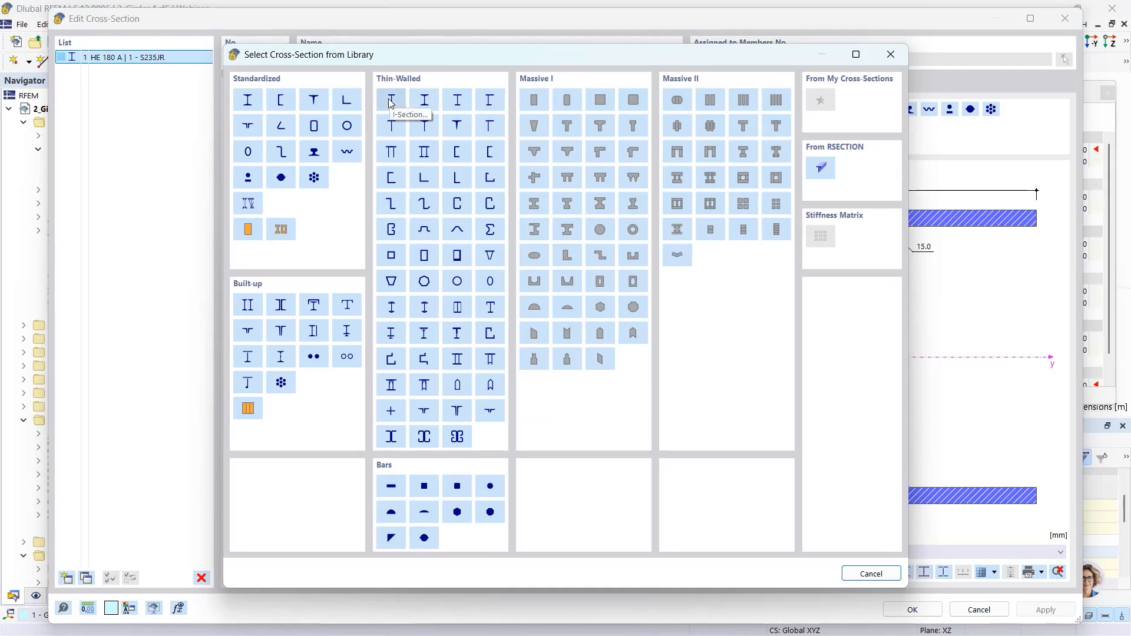
pyautogui.click(389, 99)
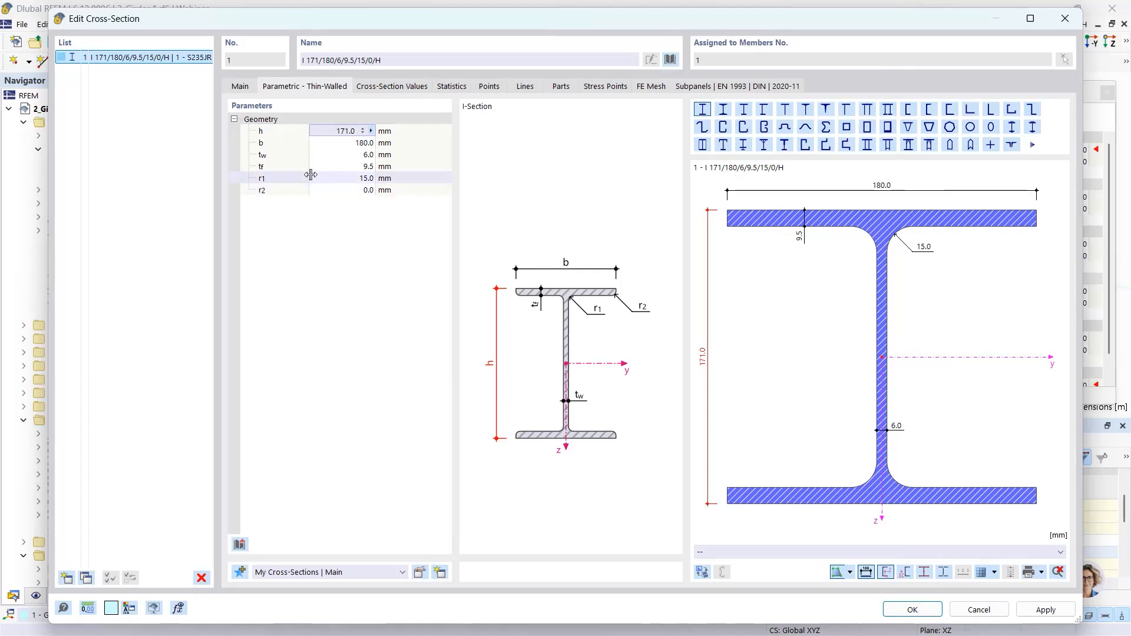
# - Set the manufacturing type of the parametric I-section to Welded
pyautogui.click(335, 131)
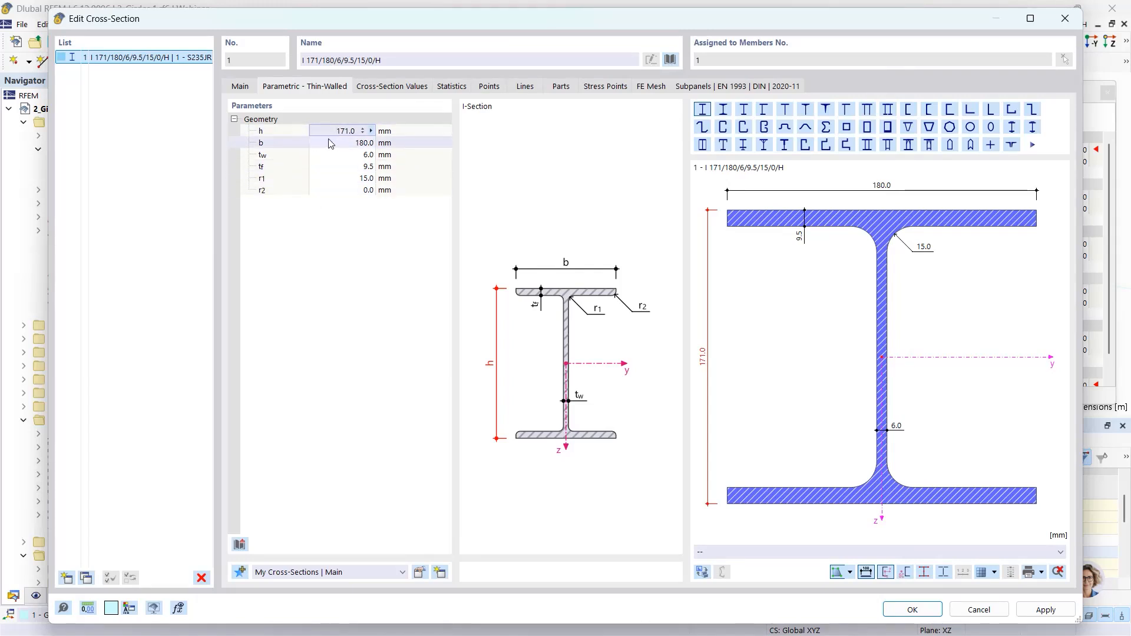
pyautogui.click(240, 87)
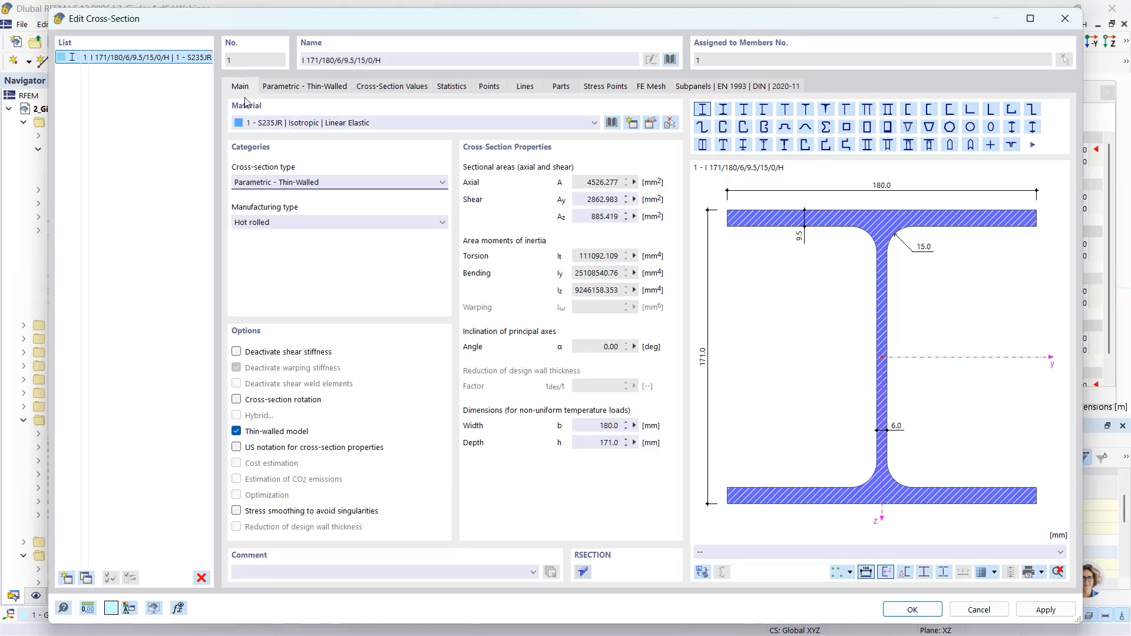
pyautogui.click(279, 223)
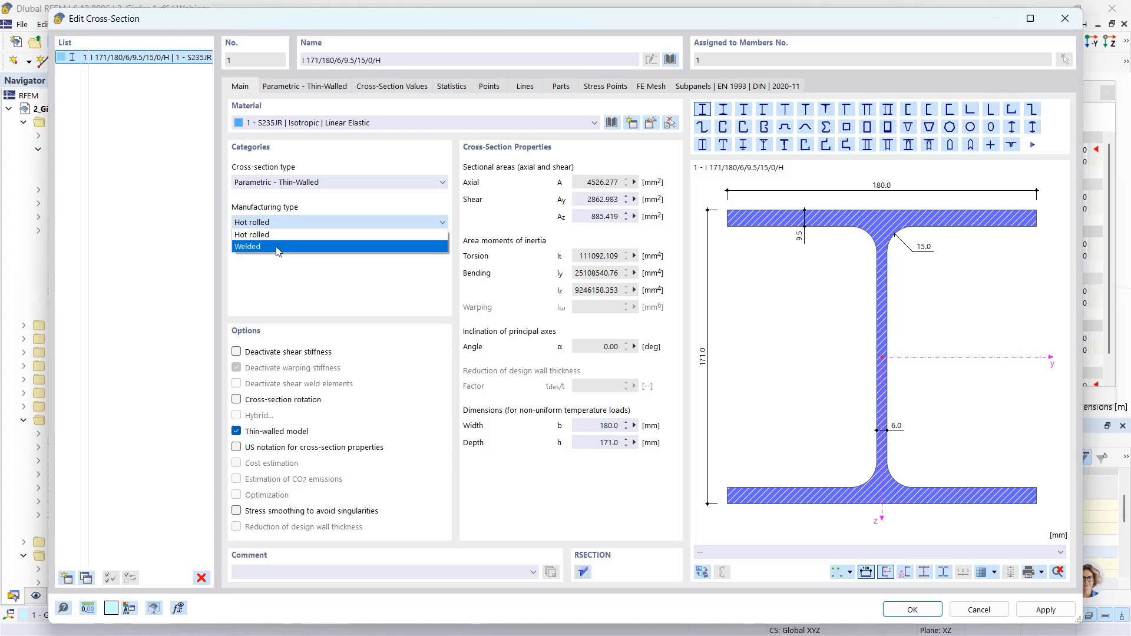
pyautogui.click(278, 247)
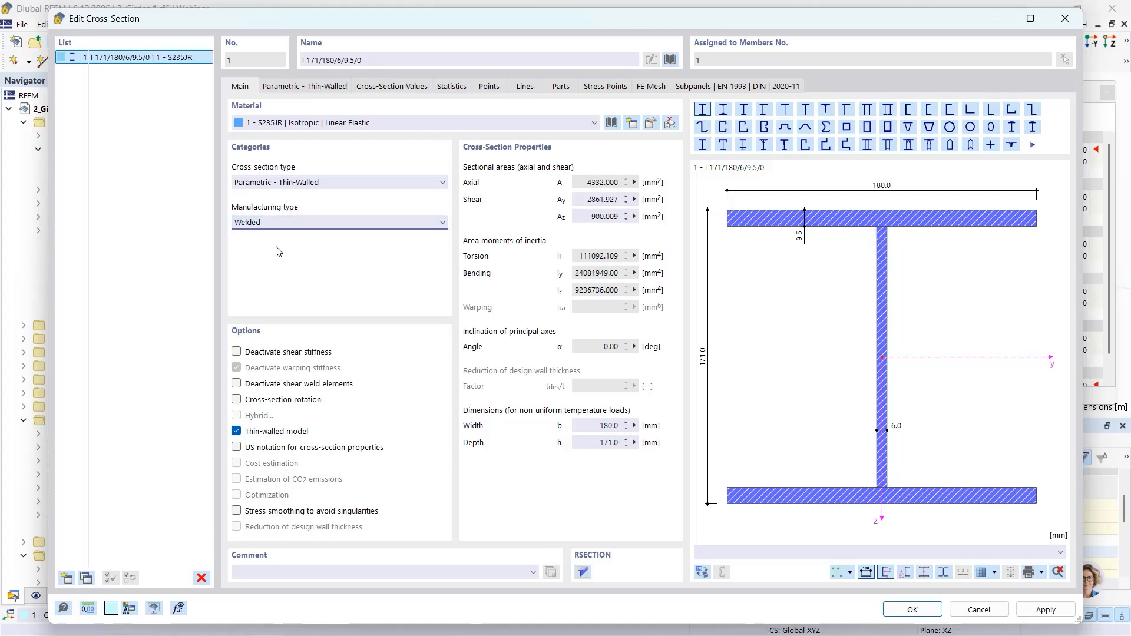
# - Set the parametric I-section's height h to 175 mm and its flange thickness to 15 mm
pyautogui.click(282, 87)
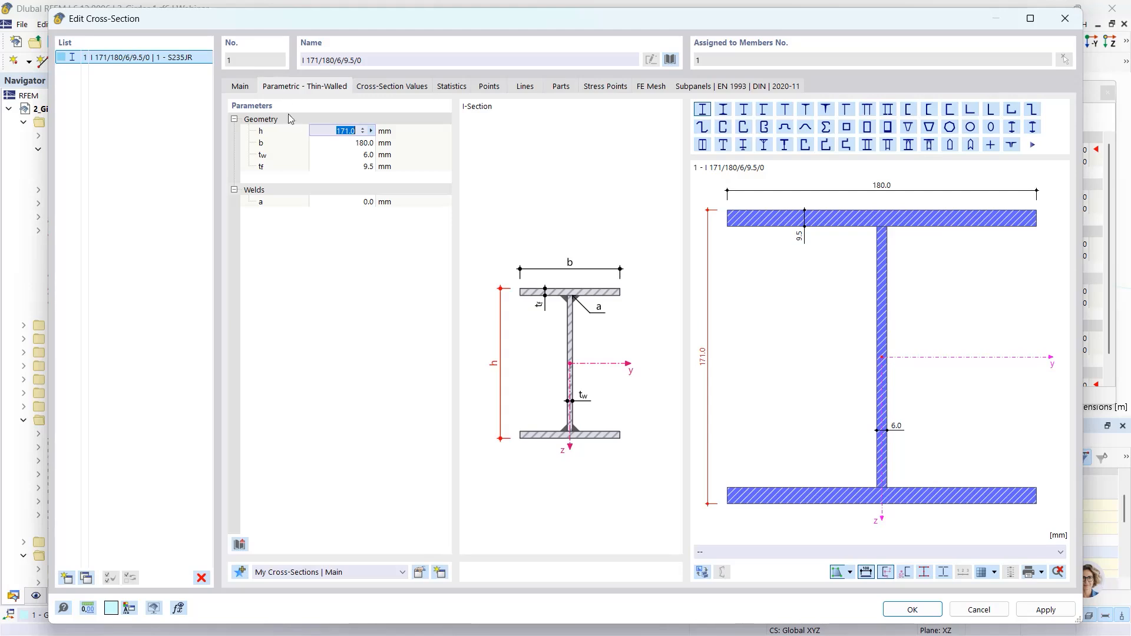
pyautogui.write('175')
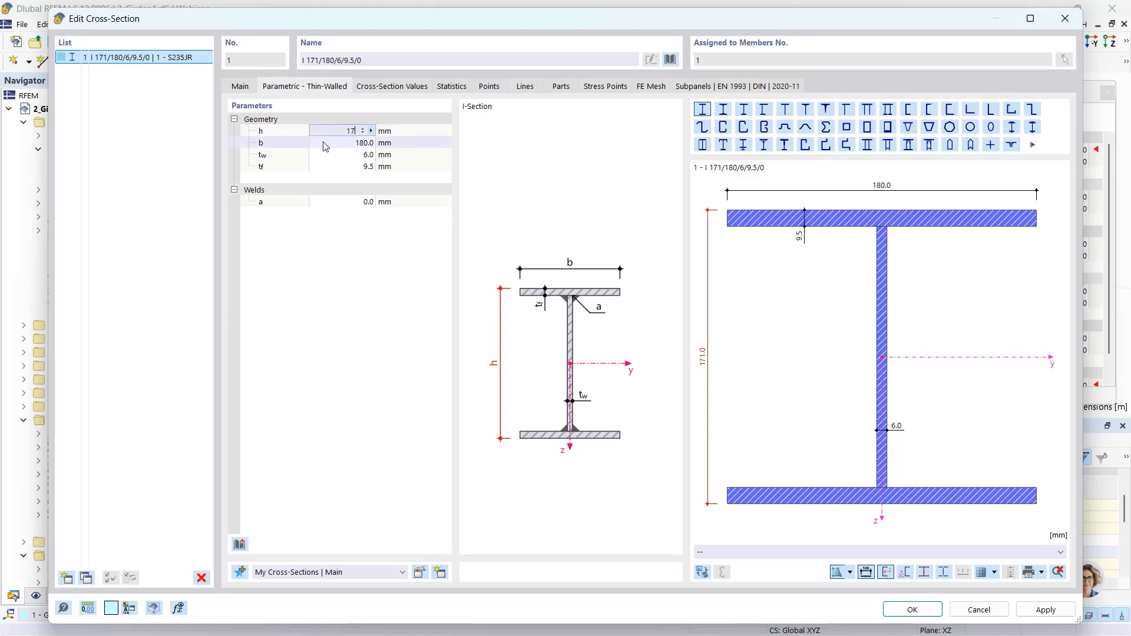
pyautogui.click(358, 155)
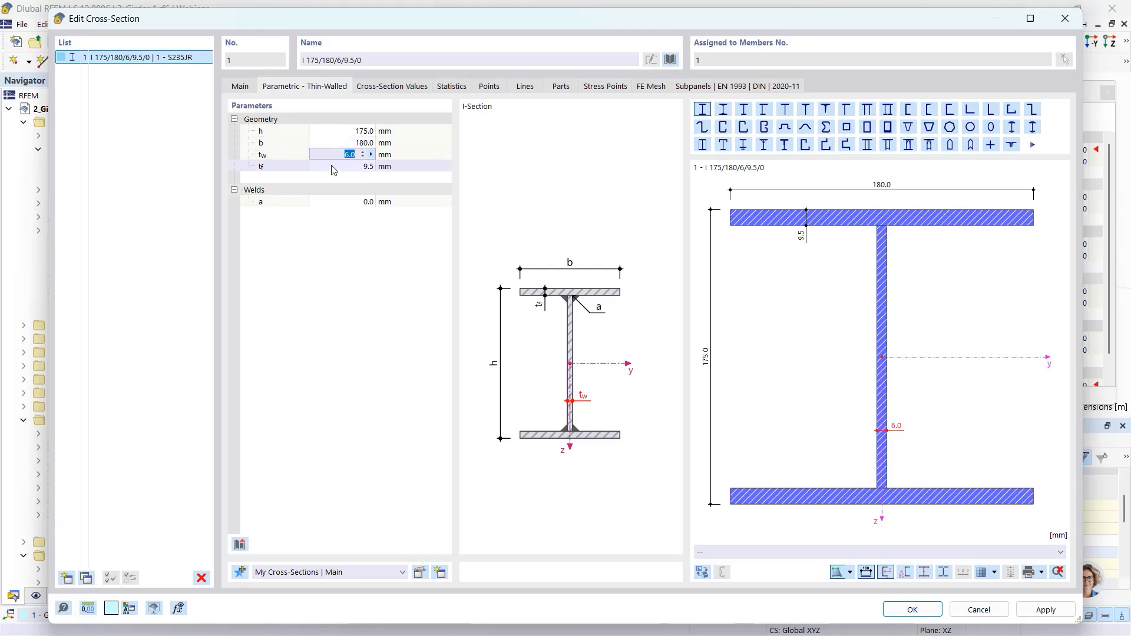
pyautogui.click(356, 171)
pyautogui.click(355, 170)
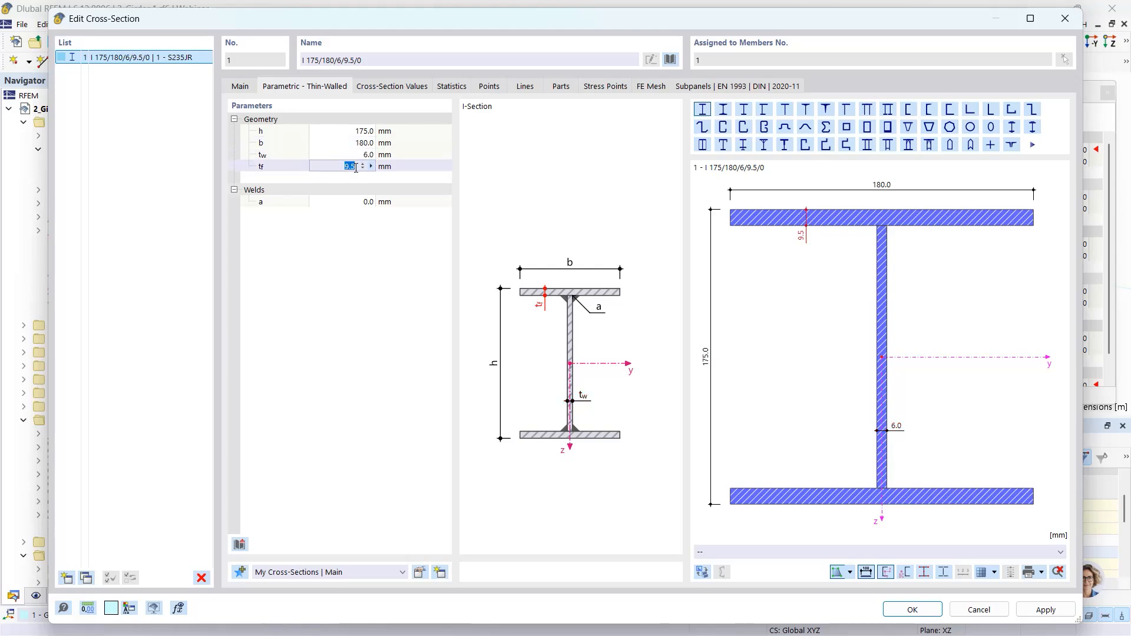
pyautogui.write('15')
pyautogui.press('Tab')
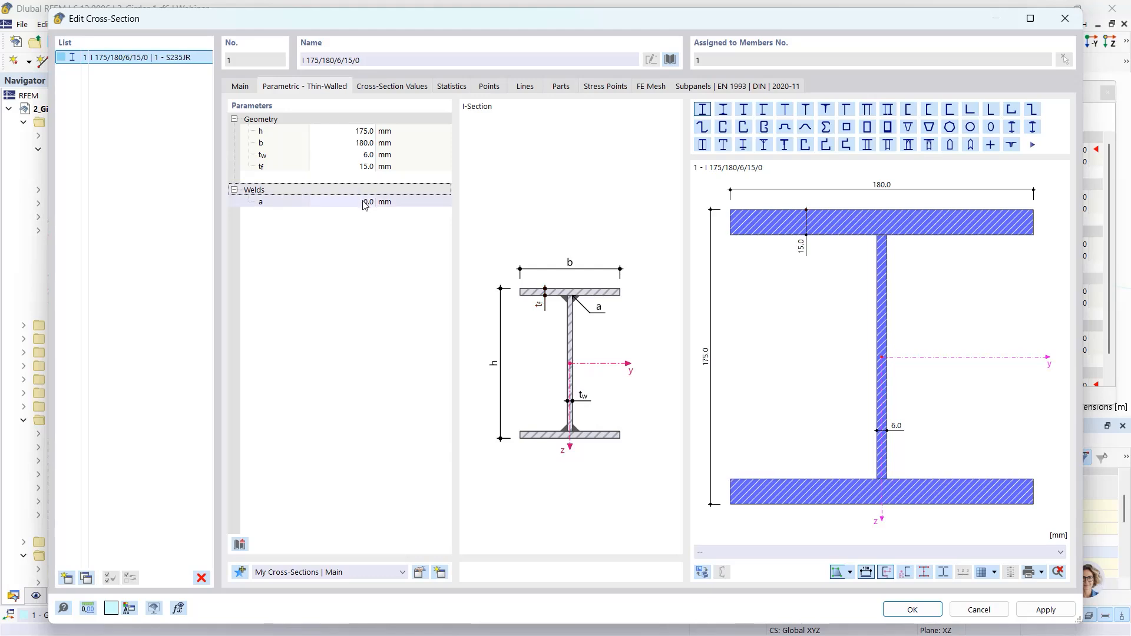
# - Set the I-section's weld throat thickness a to 3 mm and accept the cross-section changes
pyautogui.write('3')
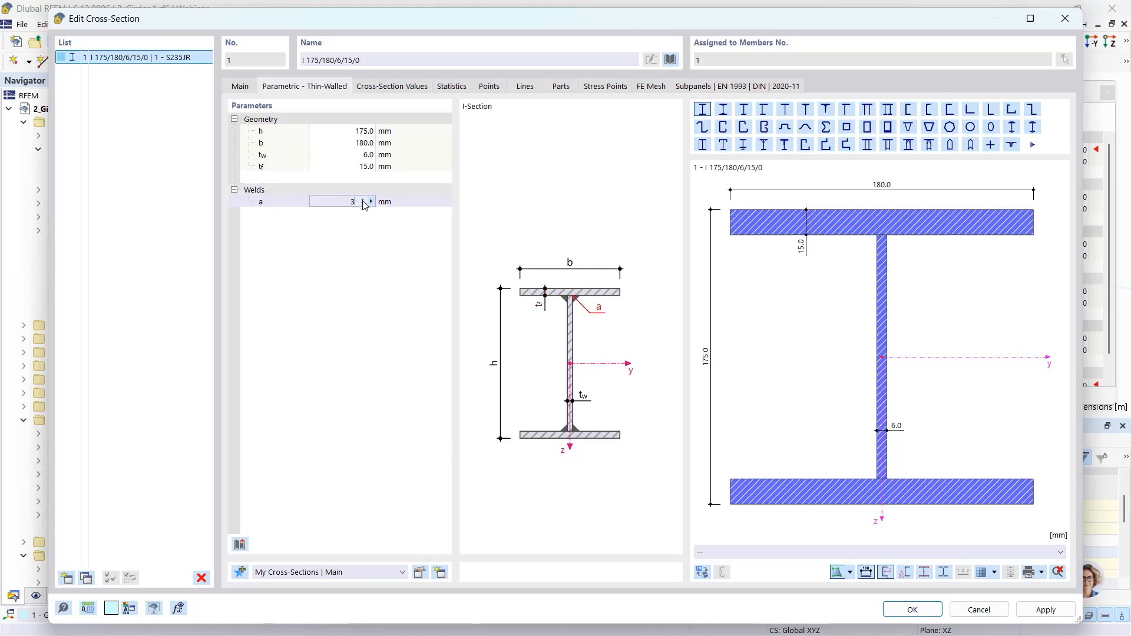
pyautogui.click(400, 268)
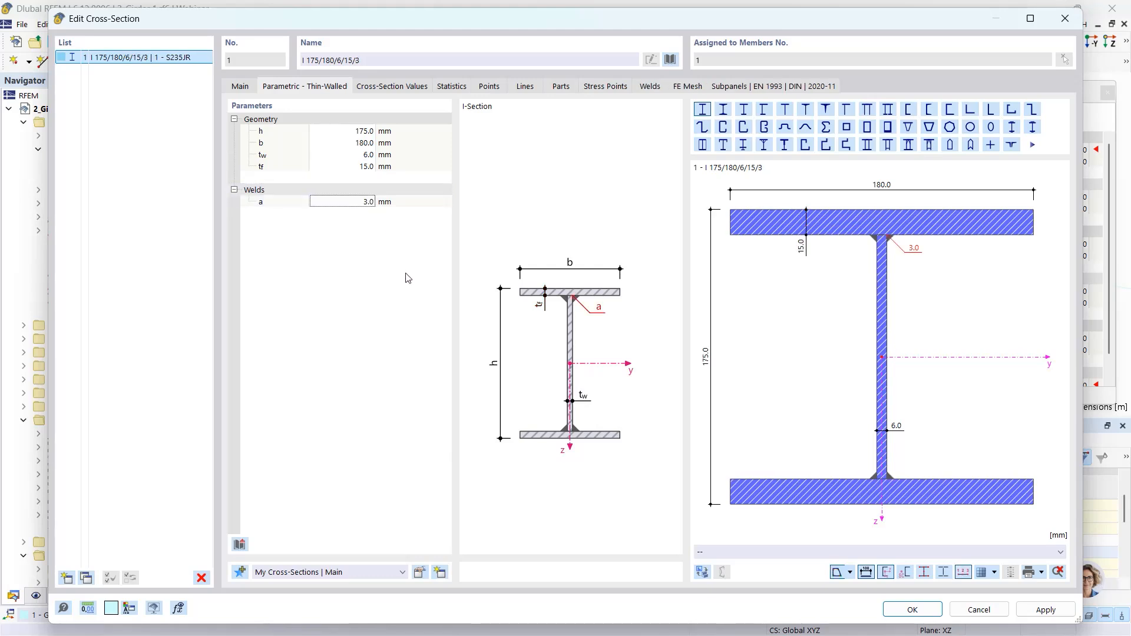
pyautogui.click(907, 610)
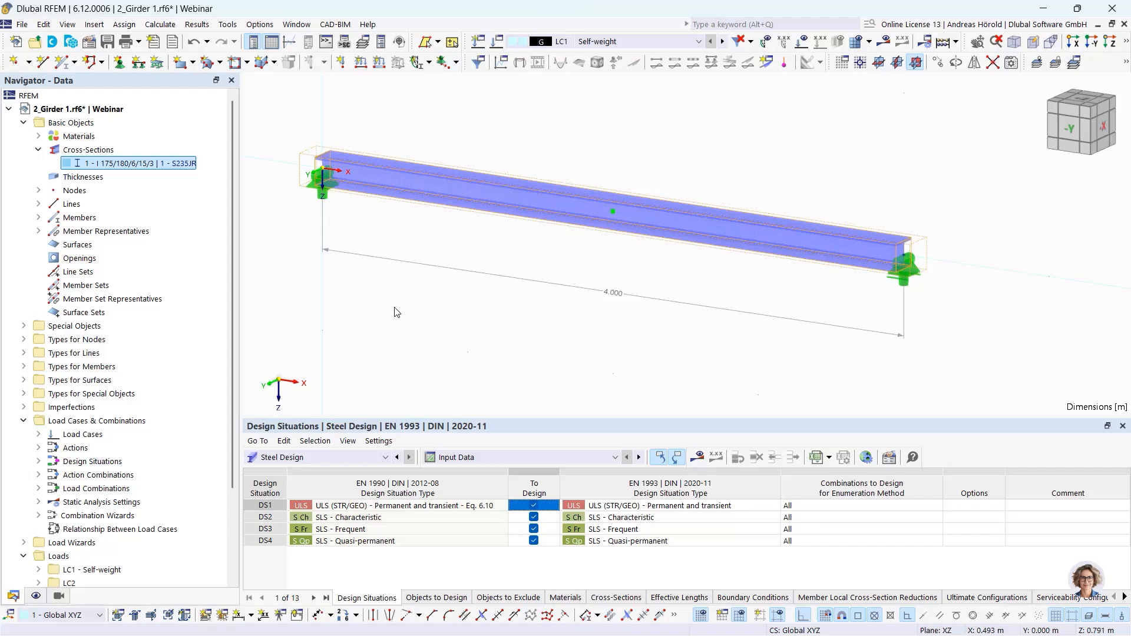
# - Show the Steel Design ultimate configurations of the girder model in the navigator
pyautogui.scroll(-3, 122, 422)
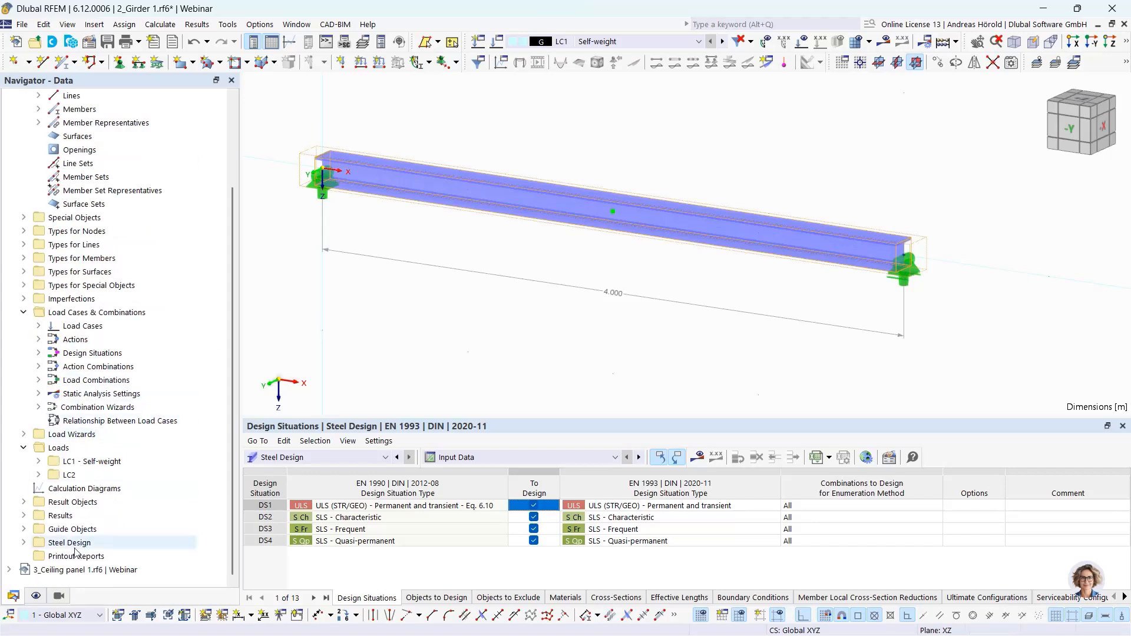
pyautogui.click(24, 542)
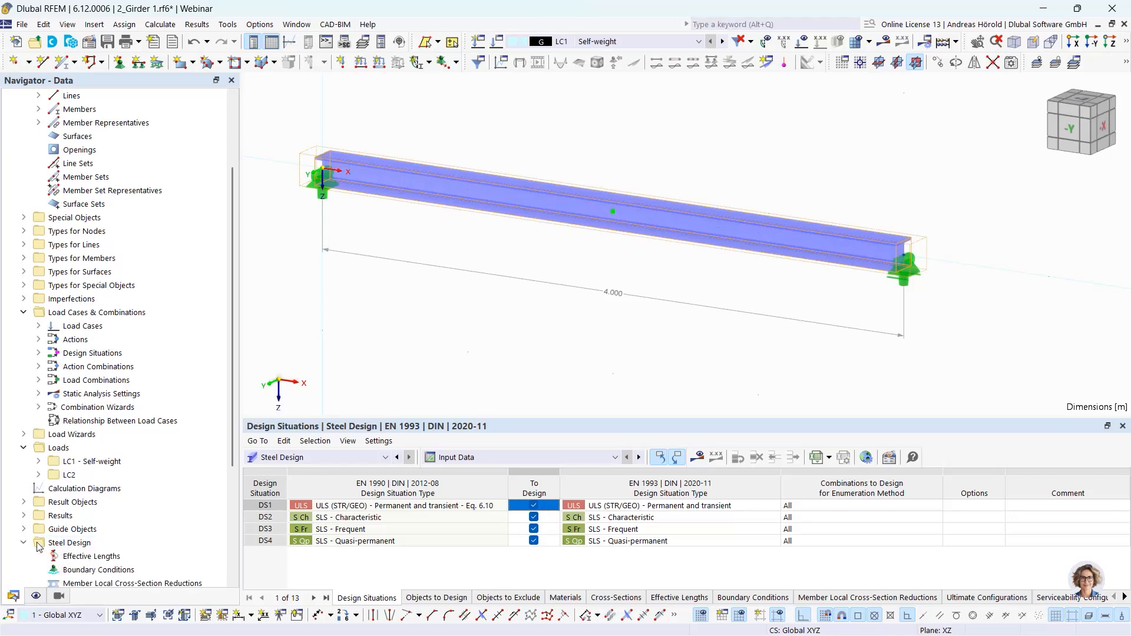
pyautogui.scroll(-2, 87, 533)
pyautogui.scroll(-2, 87, 533)
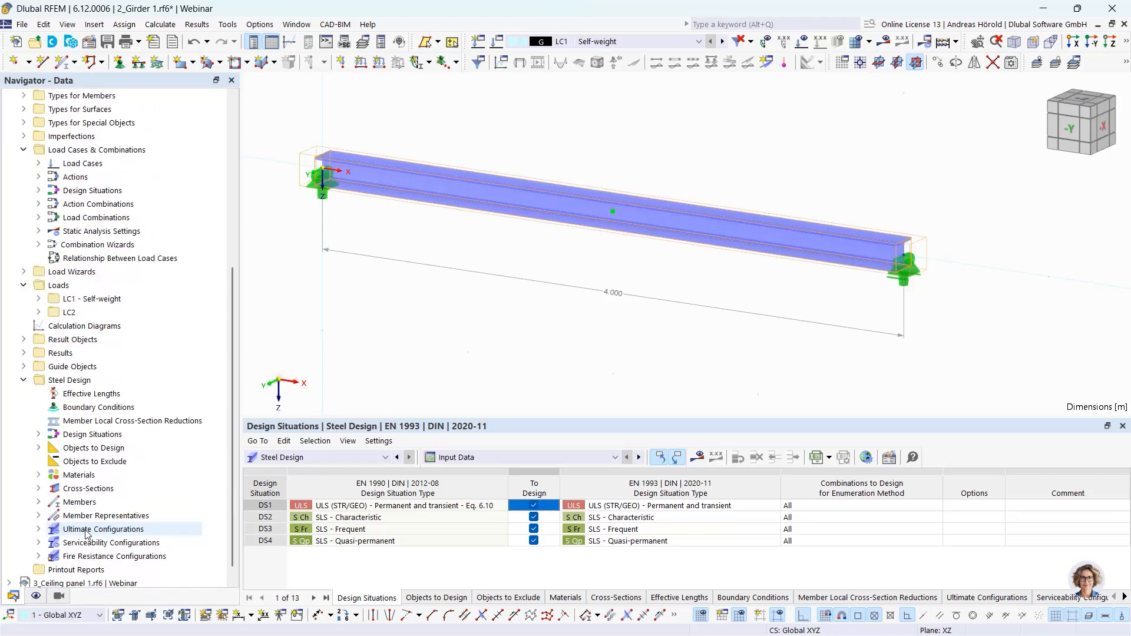
pyautogui.click(37, 529)
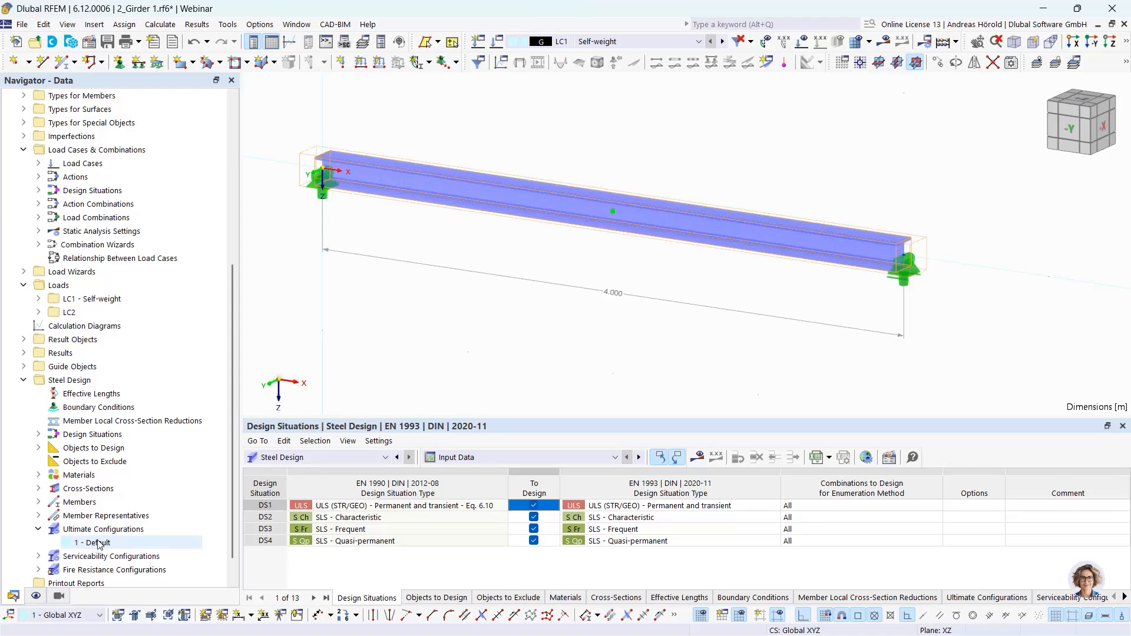
# - Enable the design of longitudinal fillet welds in the Default ultimate configuration assigned to the girder member
pyautogui.doubleClick(533, 202)
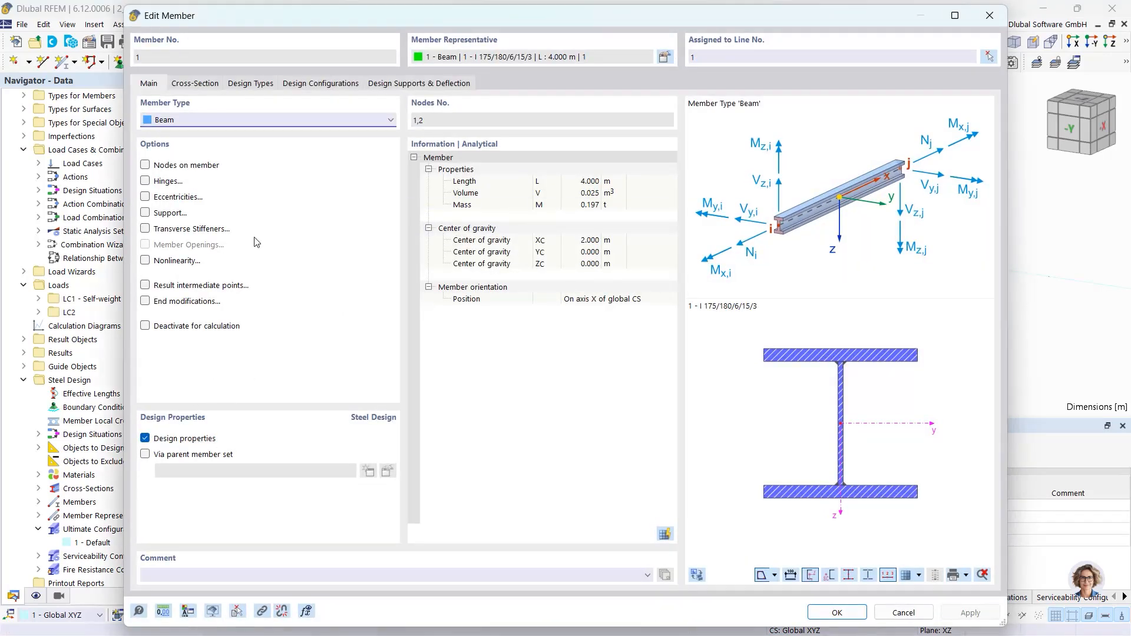
pyautogui.click(309, 85)
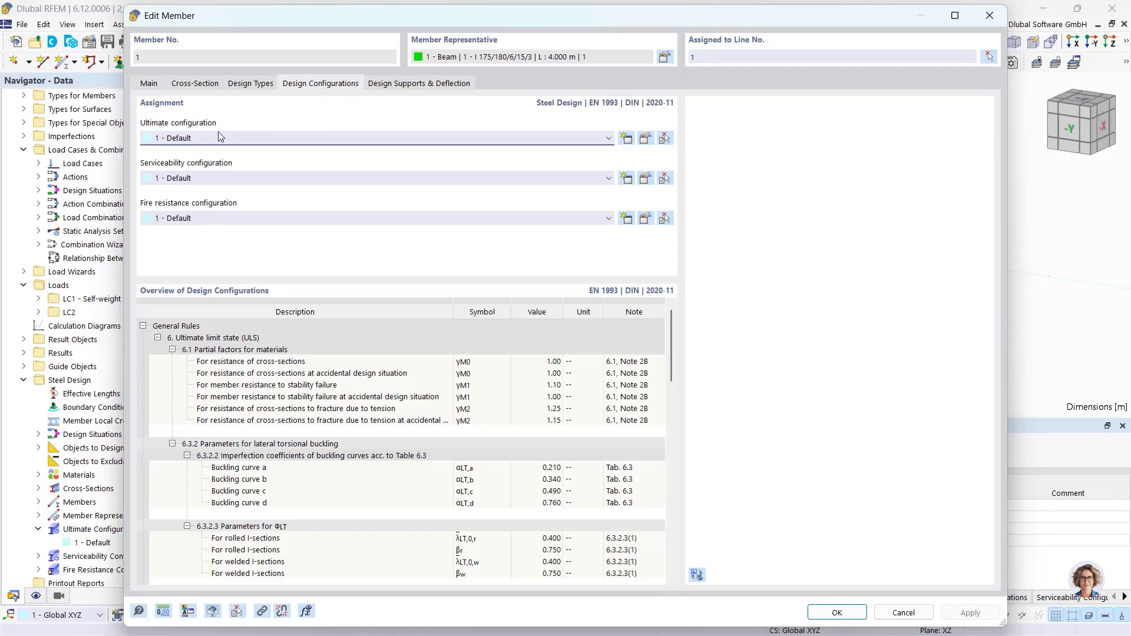
pyautogui.click(645, 139)
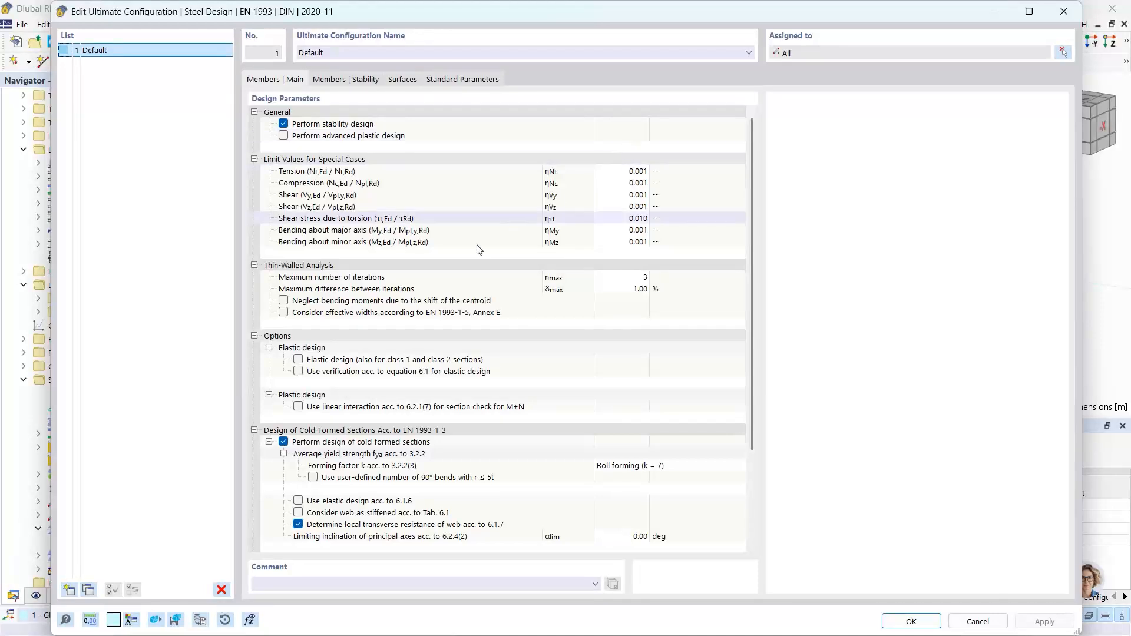
pyautogui.scroll(-3, 446, 274)
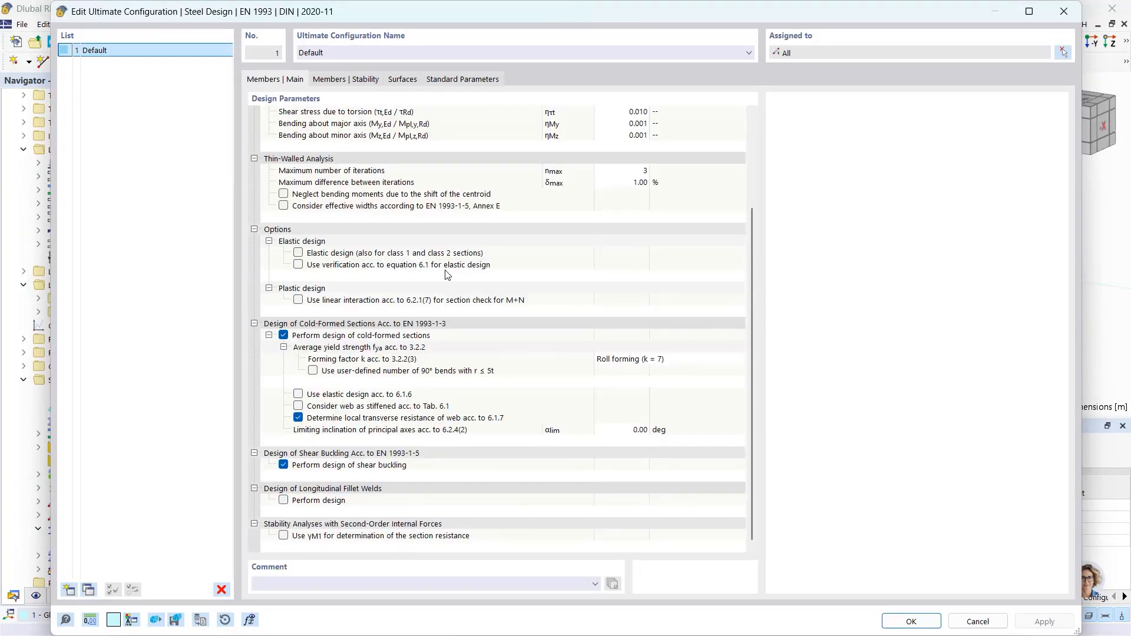
pyautogui.click(284, 500)
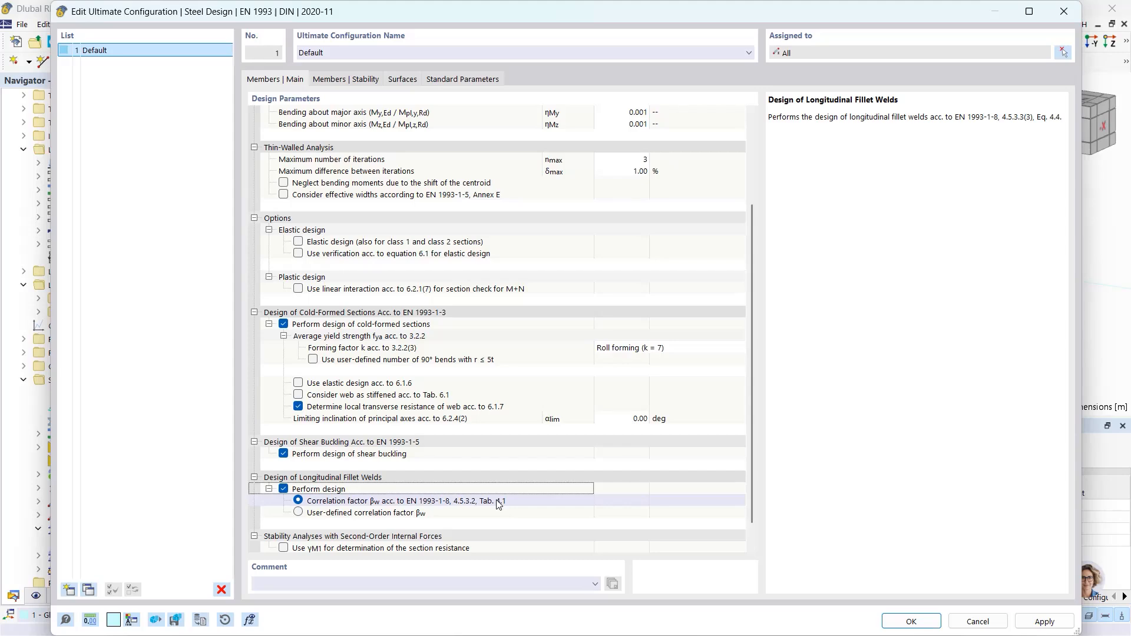
pyautogui.click(909, 623)
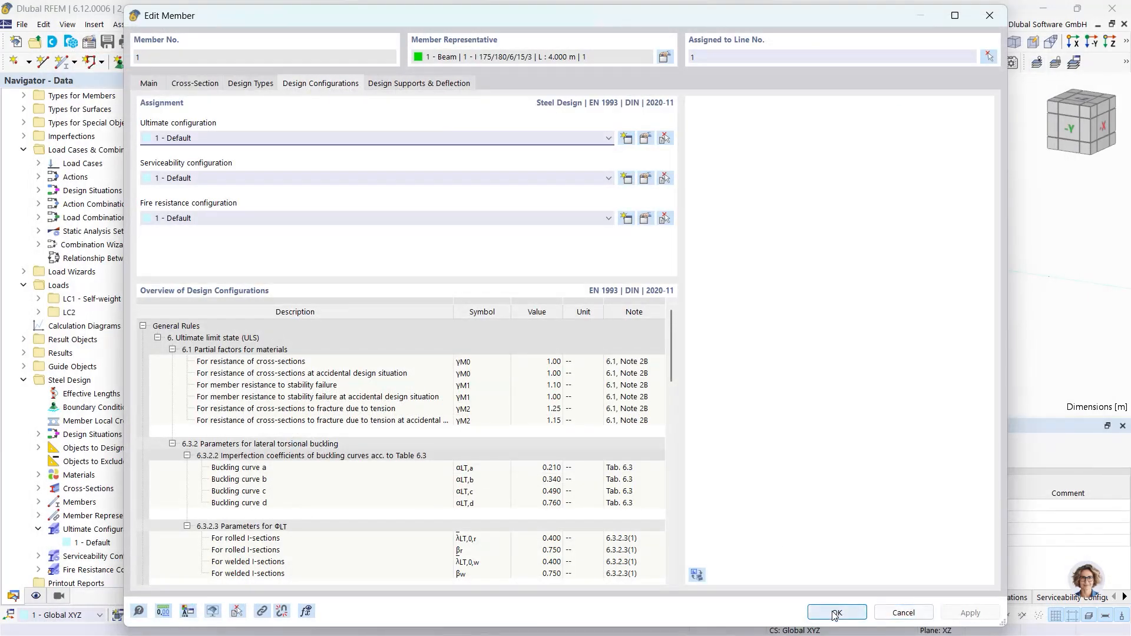
pyautogui.click(837, 612)
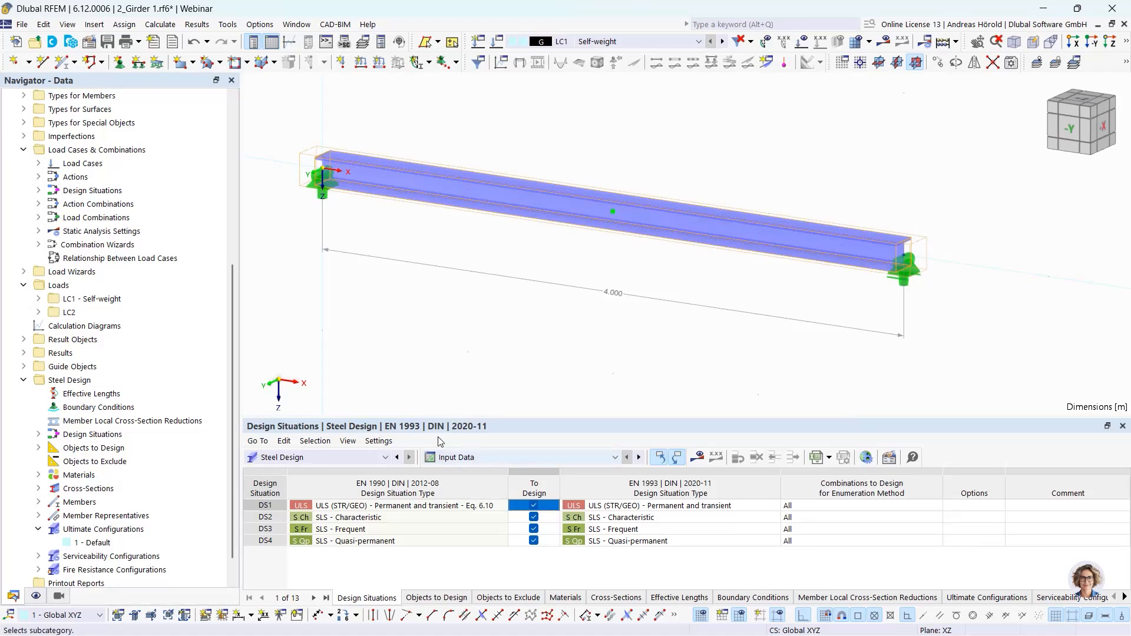
# - Calculate the steel design and show the design ratios on members
pyautogui.click(698, 457)
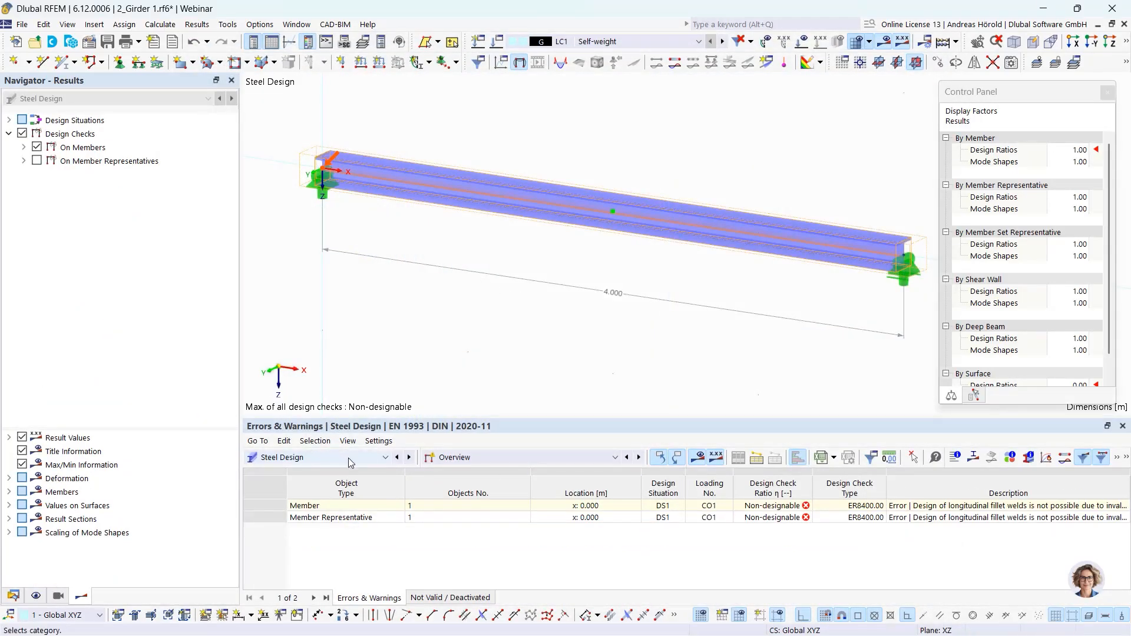
pyautogui.click(485, 459)
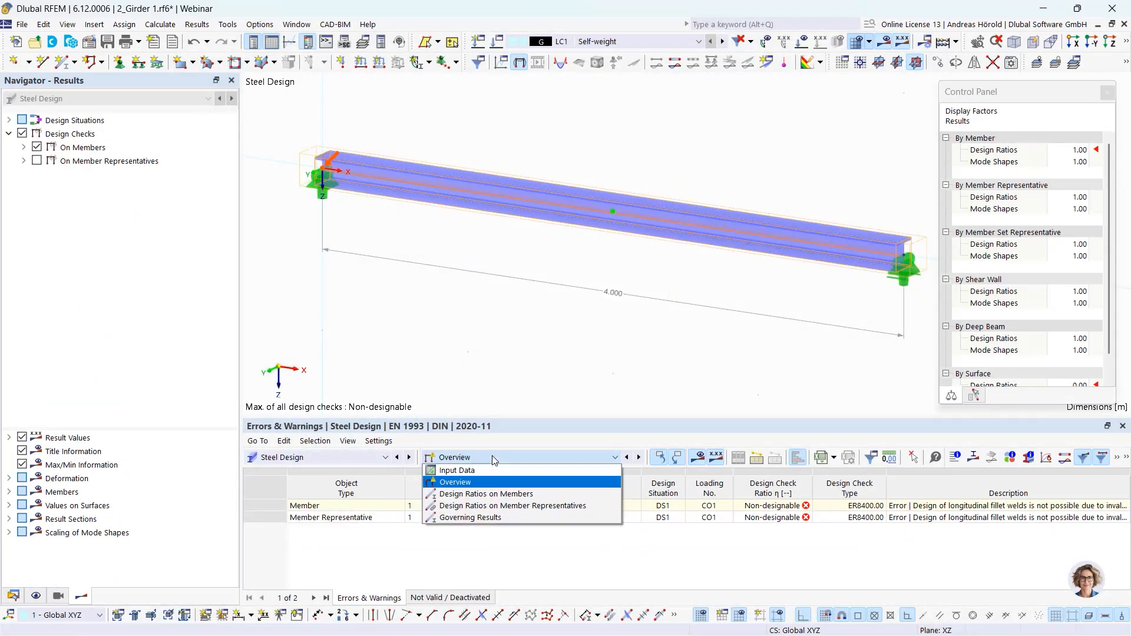
pyautogui.click(518, 494)
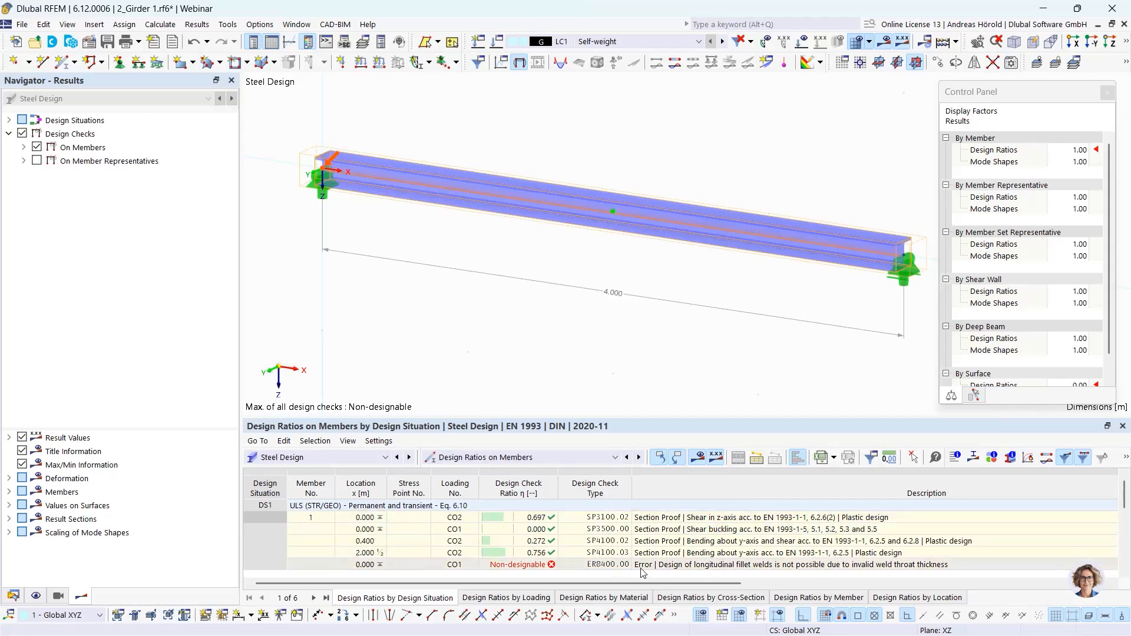
# - Examine the design check details of the non-designable longitudinal fillet weld entry
pyautogui.click(692, 567)
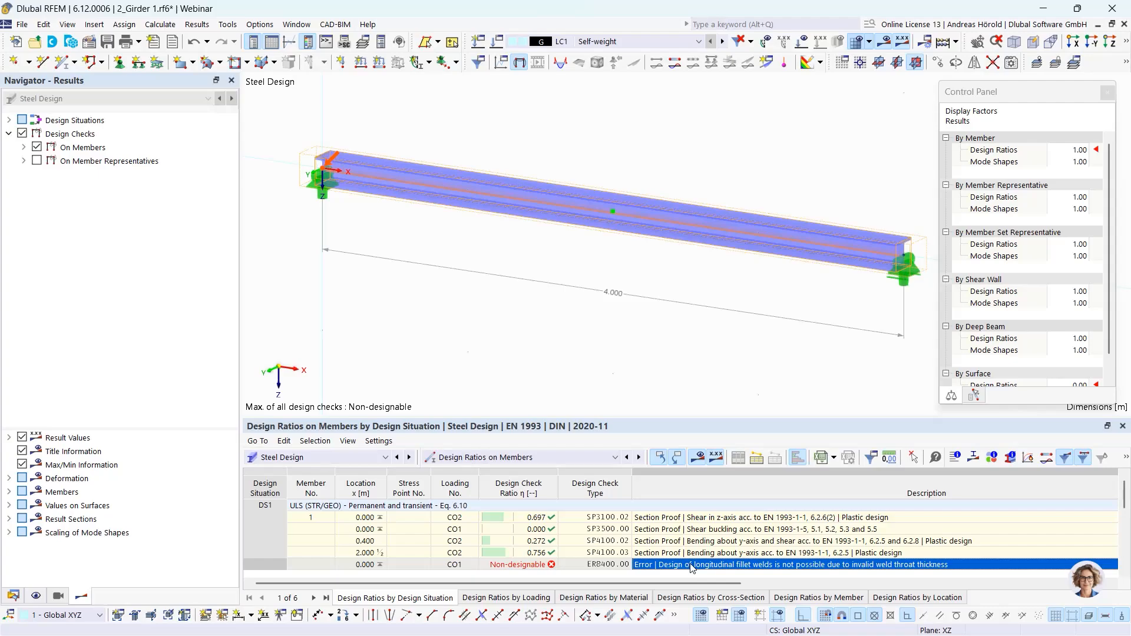
pyautogui.doubleClick(692, 567)
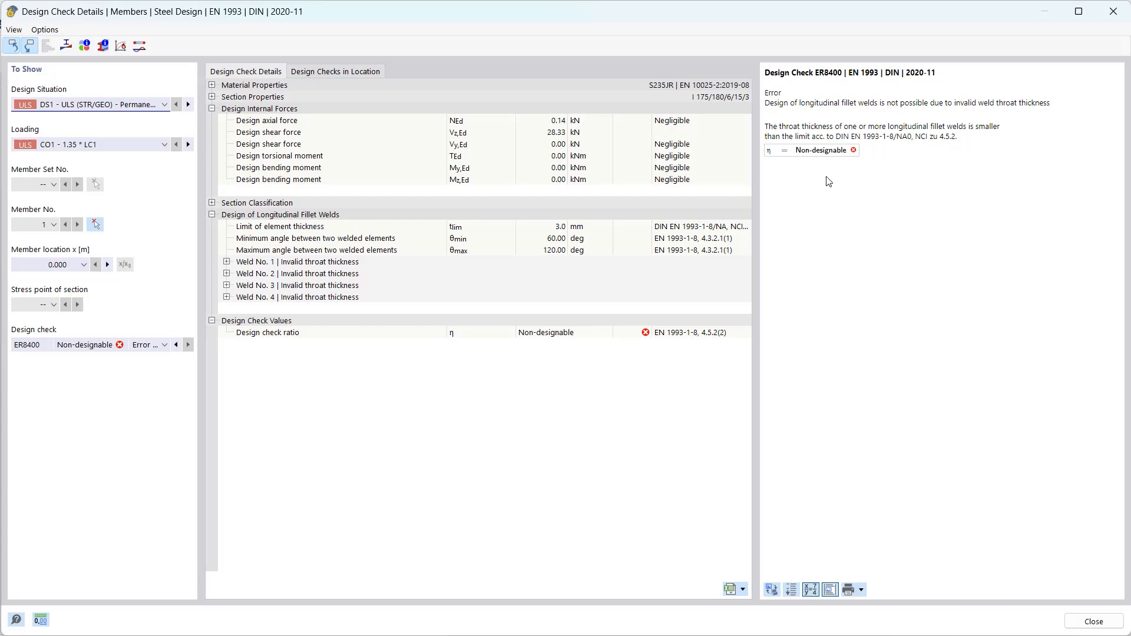
pyautogui.click(1092, 621)
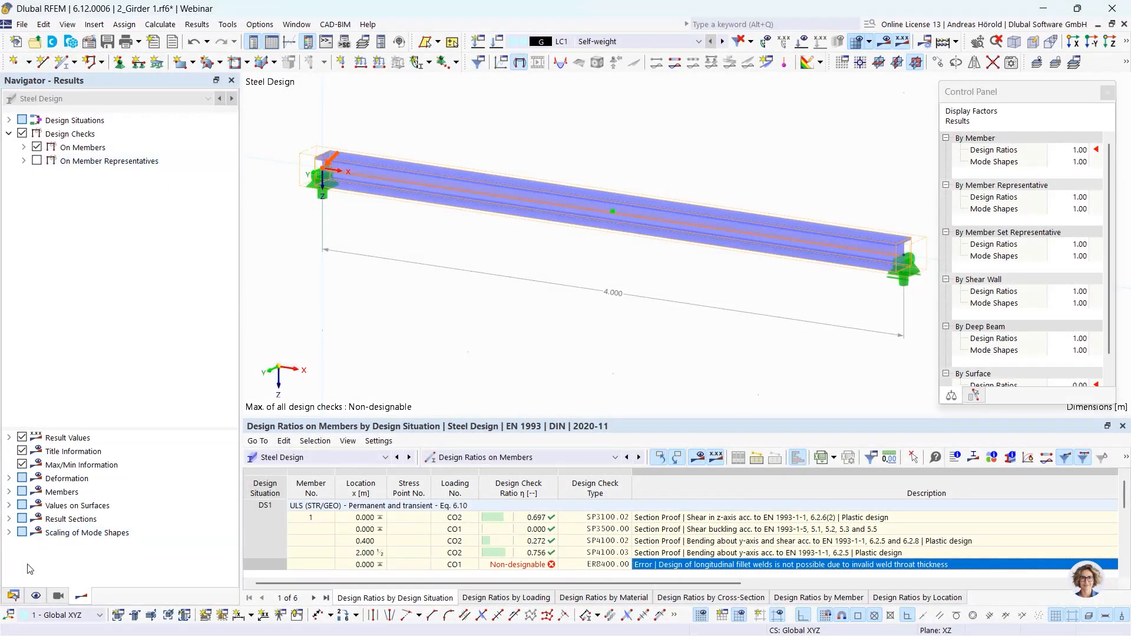
# - Edit the welded I-section and set its weld throat thickness a to 4 mm
pyautogui.click(12, 596)
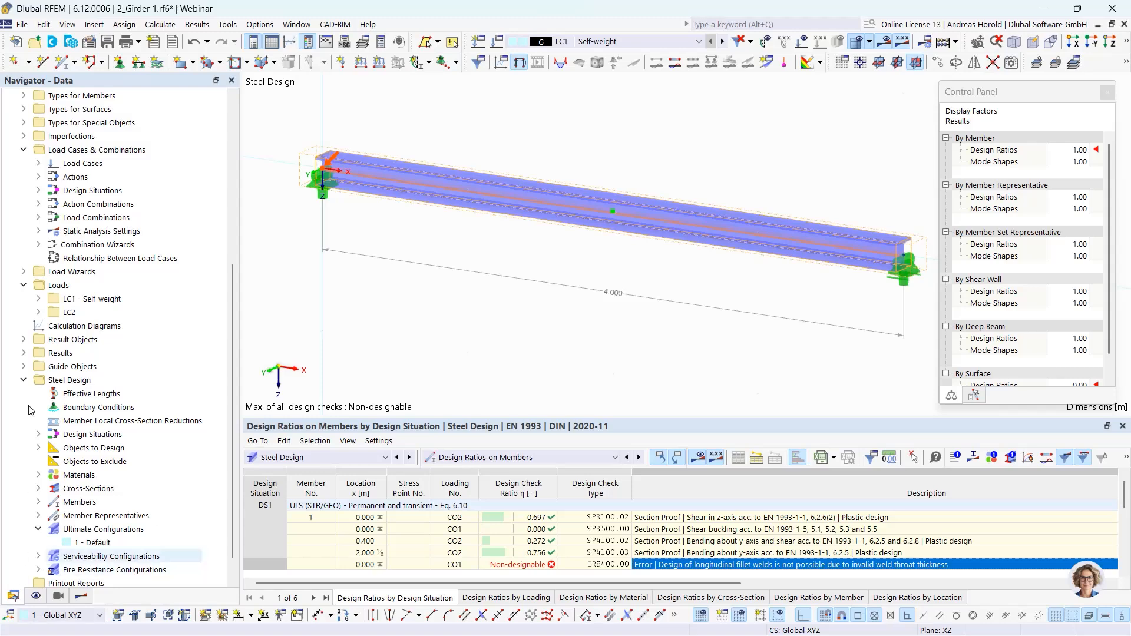
pyautogui.scroll(7, 74, 246)
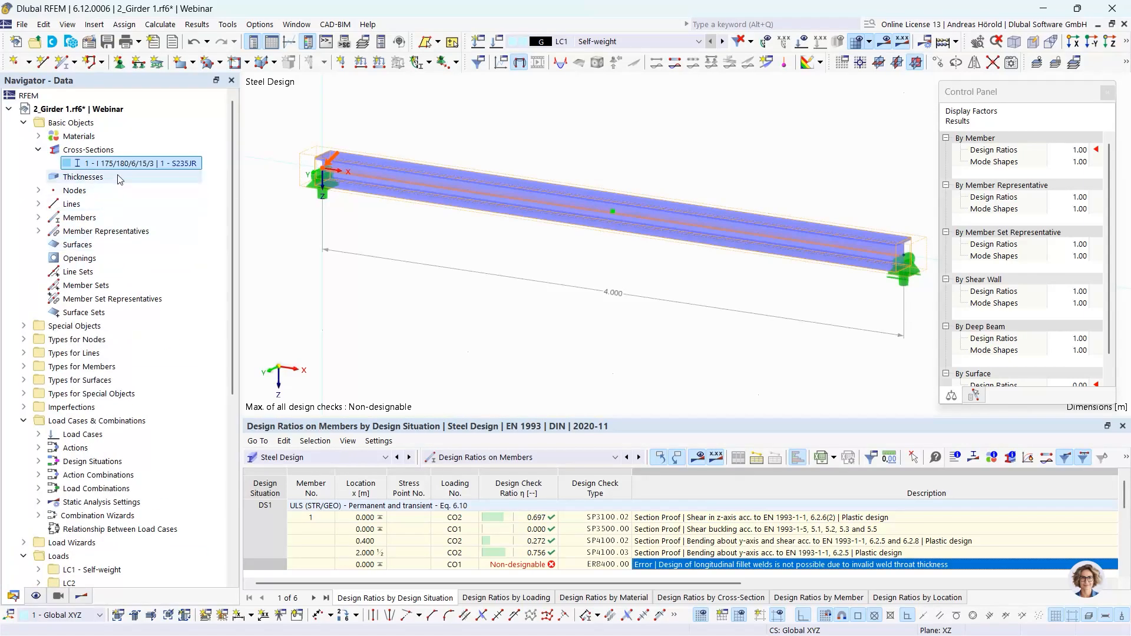
pyautogui.doubleClick(133, 165)
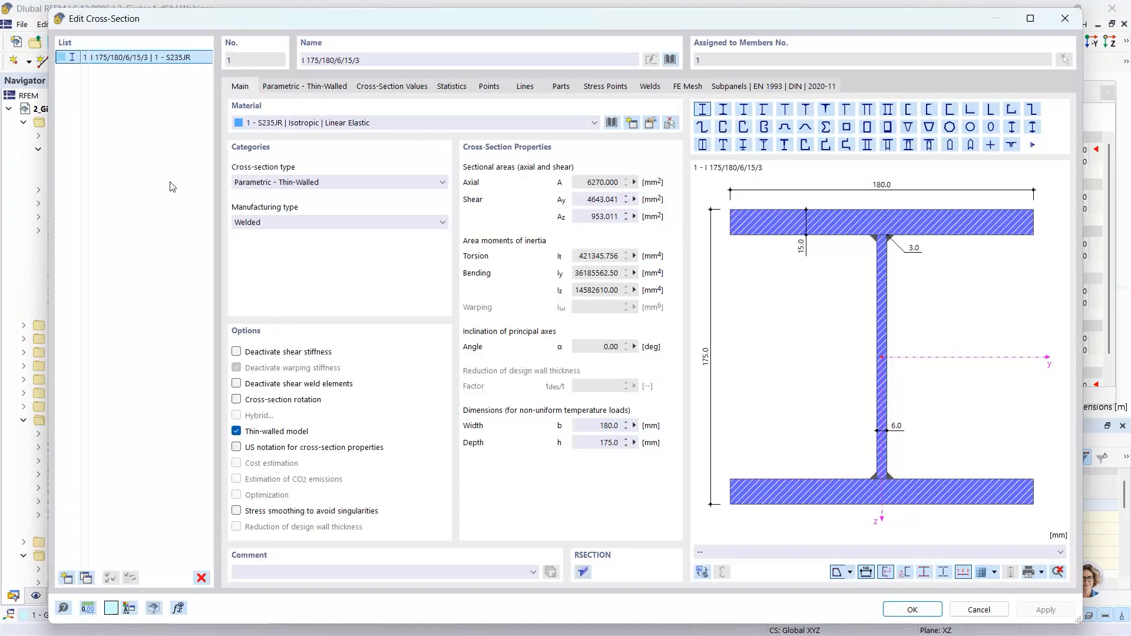
pyautogui.click(302, 88)
pyautogui.click(366, 202)
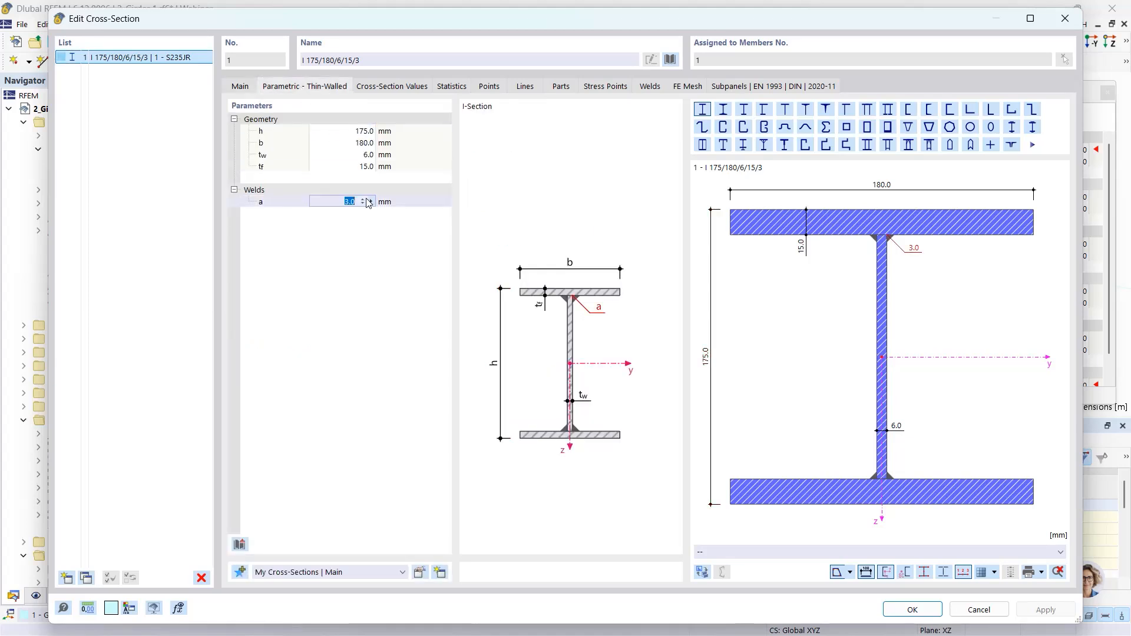
pyautogui.write('4')
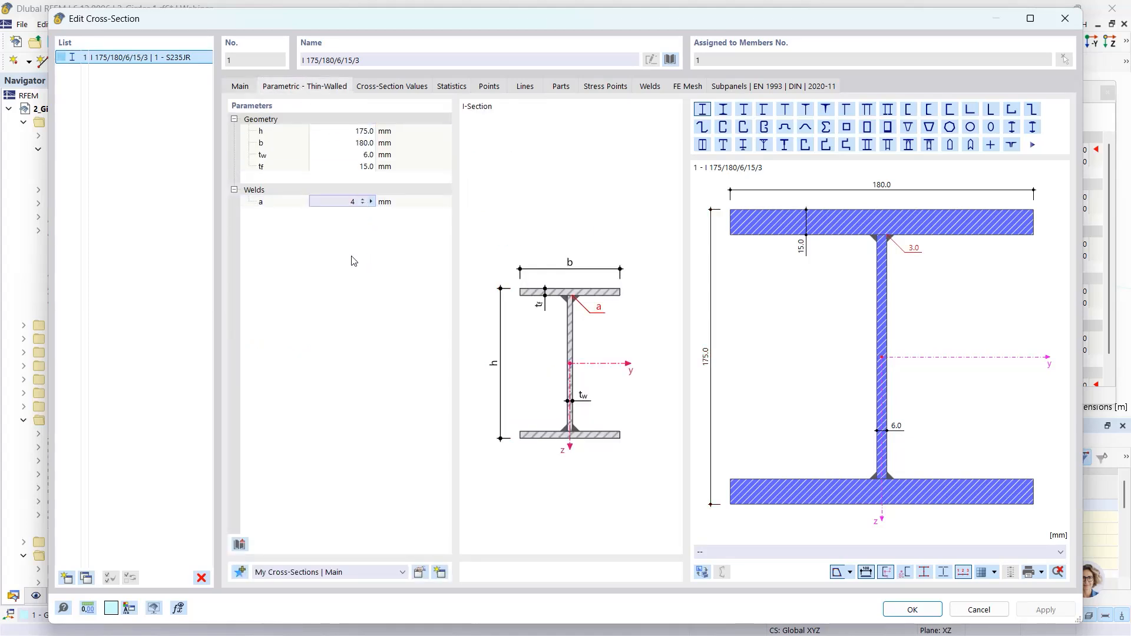
pyautogui.press('Return')
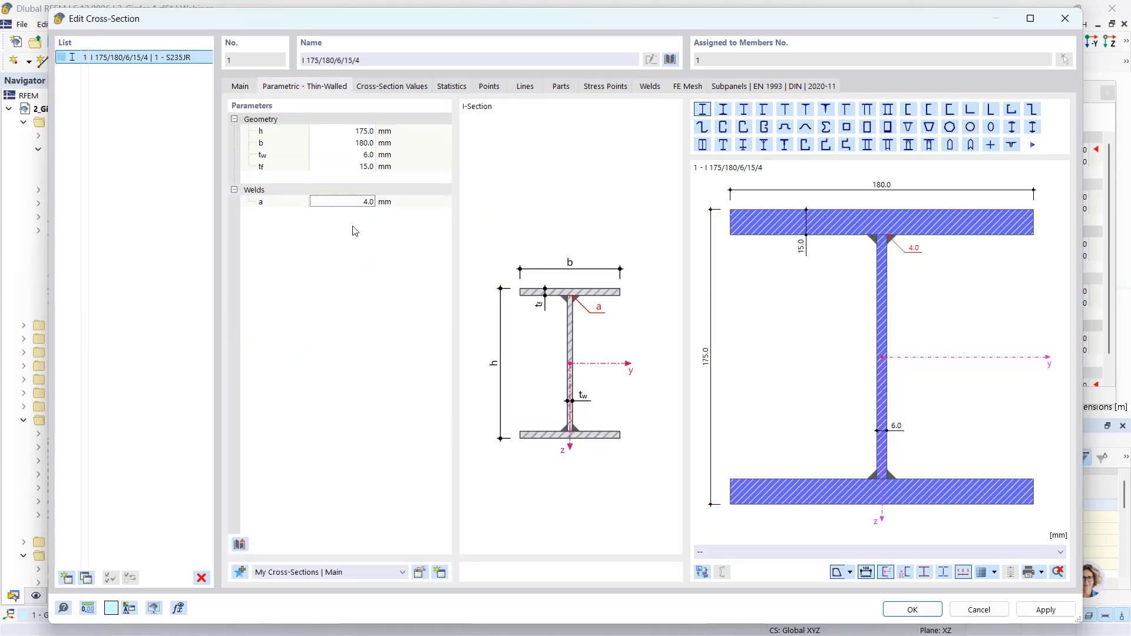
pyautogui.click(922, 613)
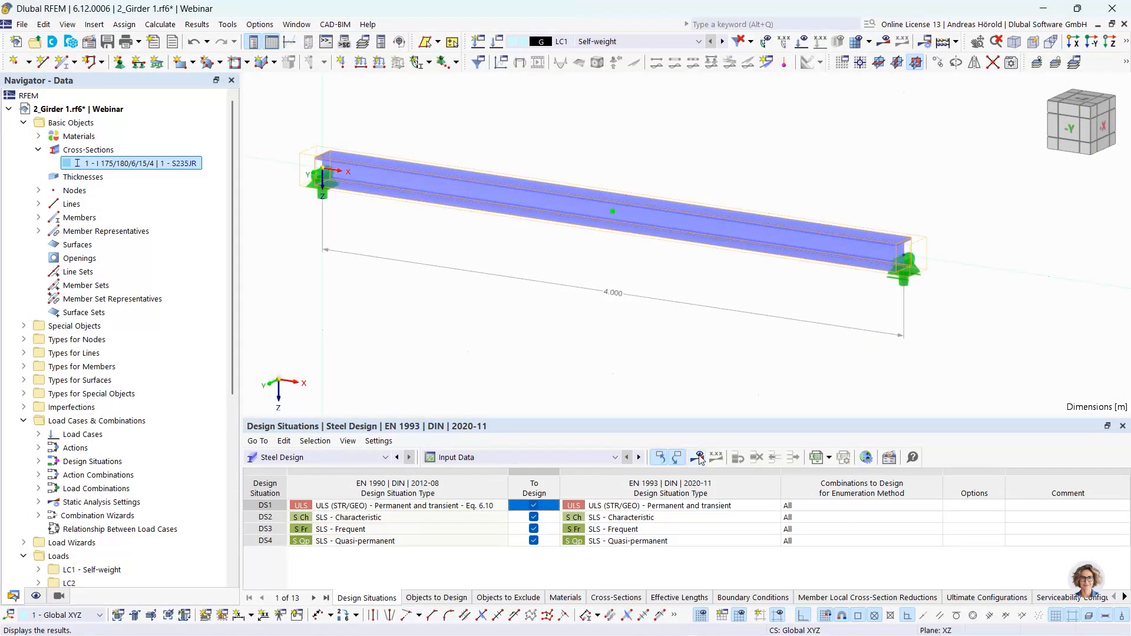
# - Recalculate the steel design with the changed weld and list the design ratios on members
pyautogui.click(697, 458)
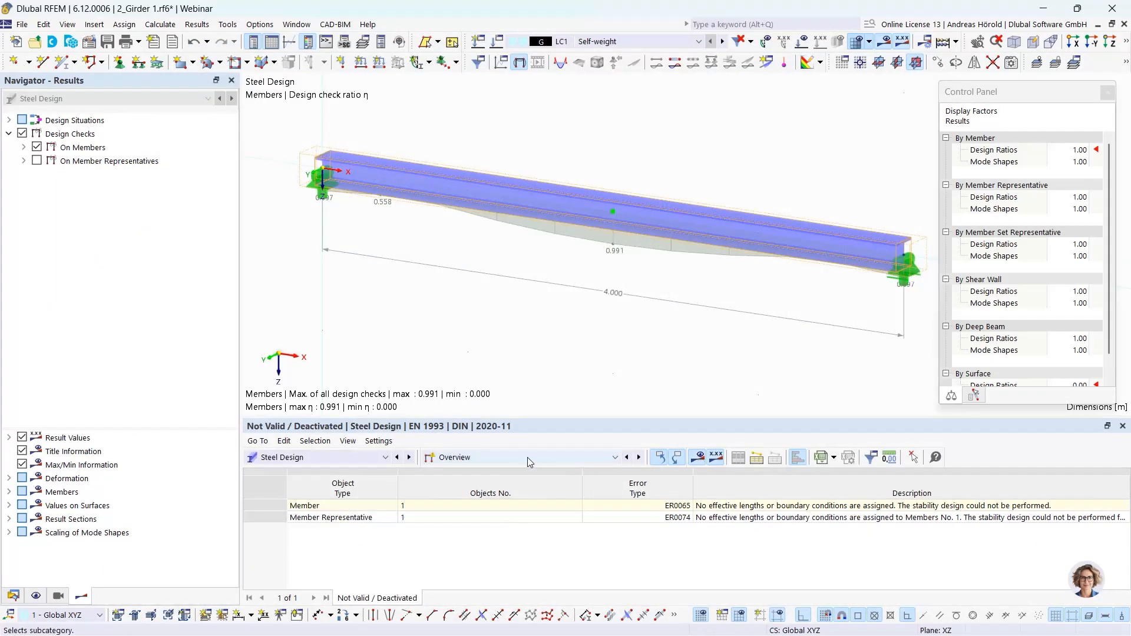
pyautogui.click(525, 457)
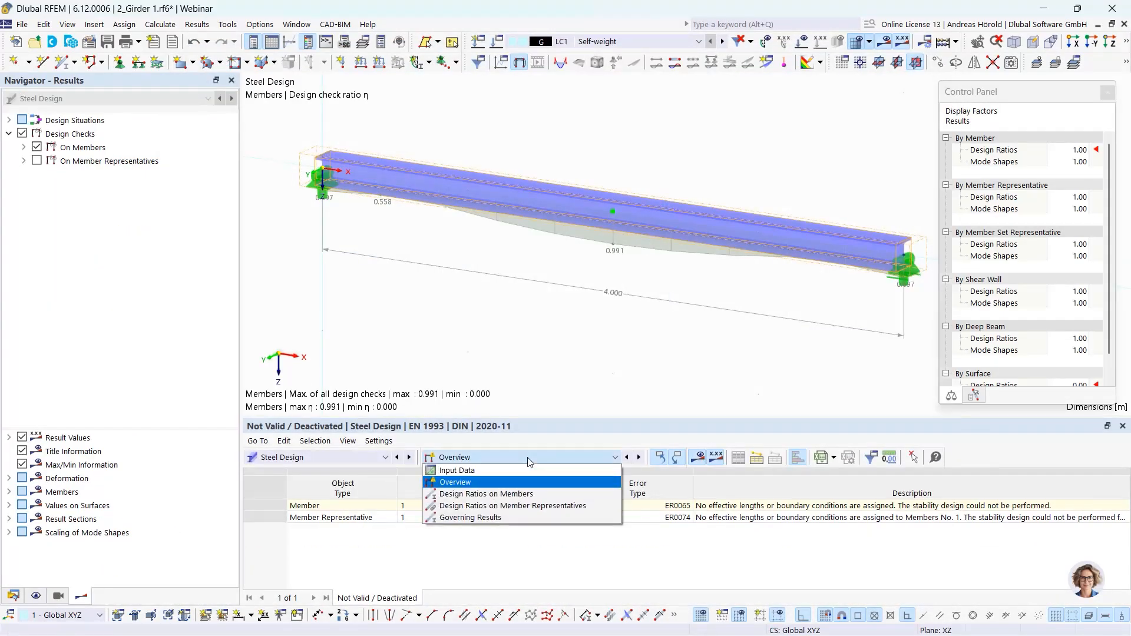
pyautogui.click(522, 495)
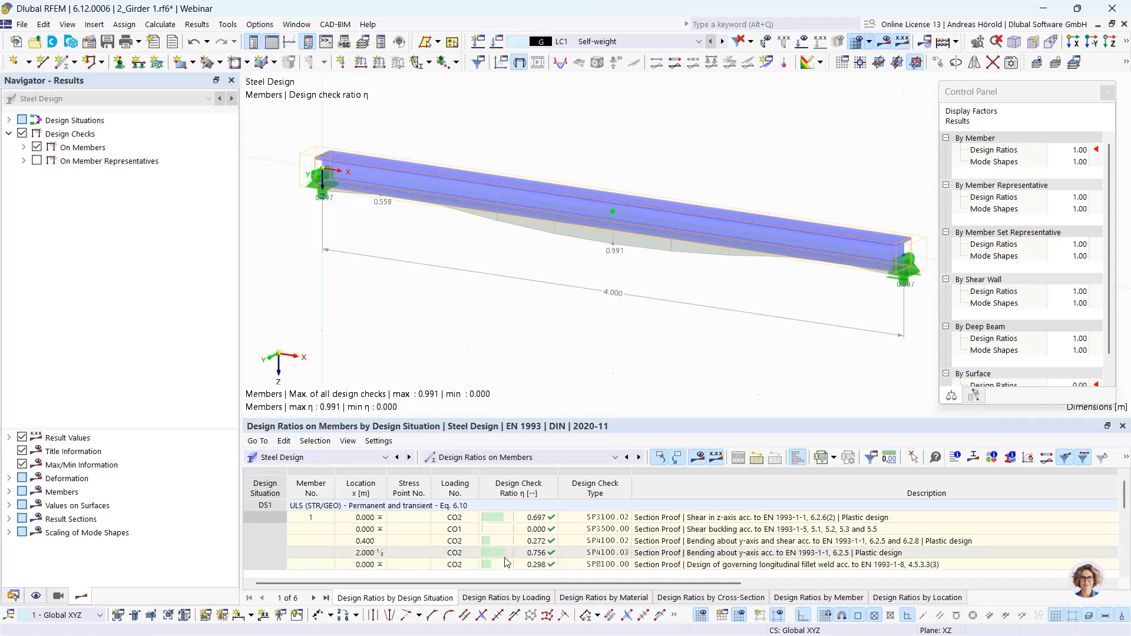
# - Examine the design check details of the governing longitudinal fillet weld and the graphics printing options
pyautogui.click(752, 565)
pyautogui.doubleClick(752, 565)
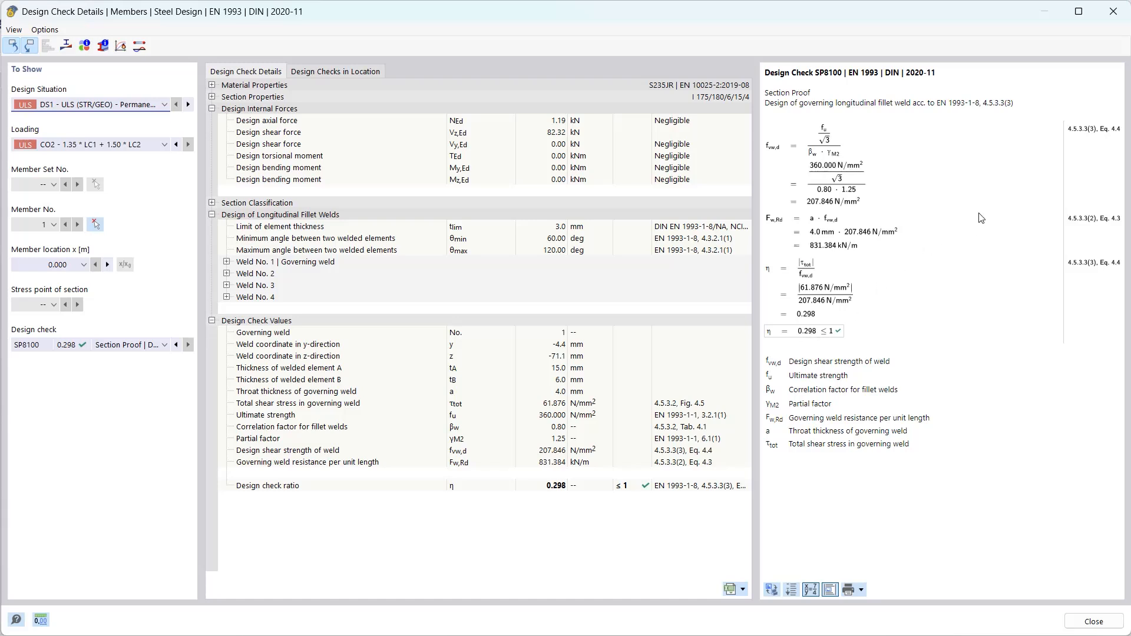
pyautogui.click(862, 591)
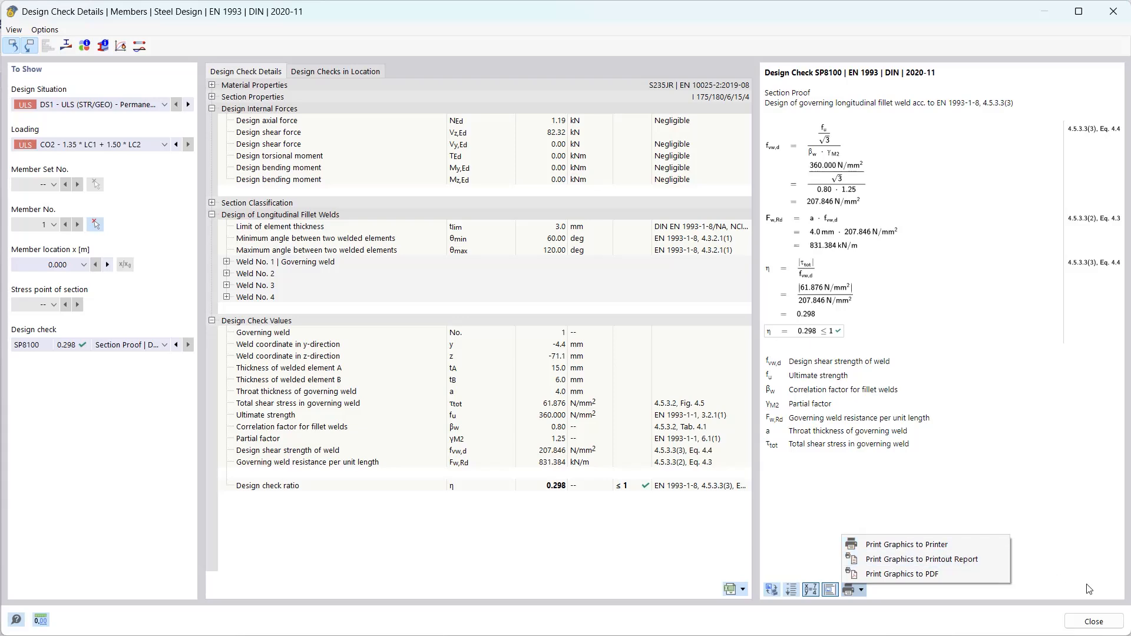
pyautogui.click(1093, 621)
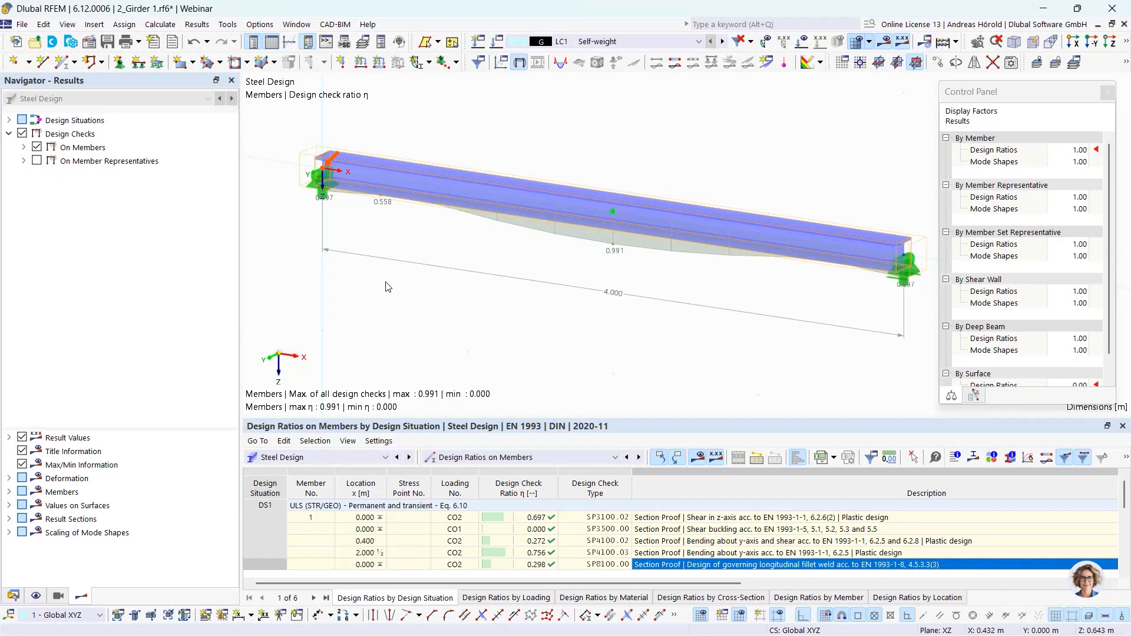
# - Switch from the girder model to the open ceiling panel model, 3_Ceiling panel 1.rf6
pyautogui.click(13, 595)
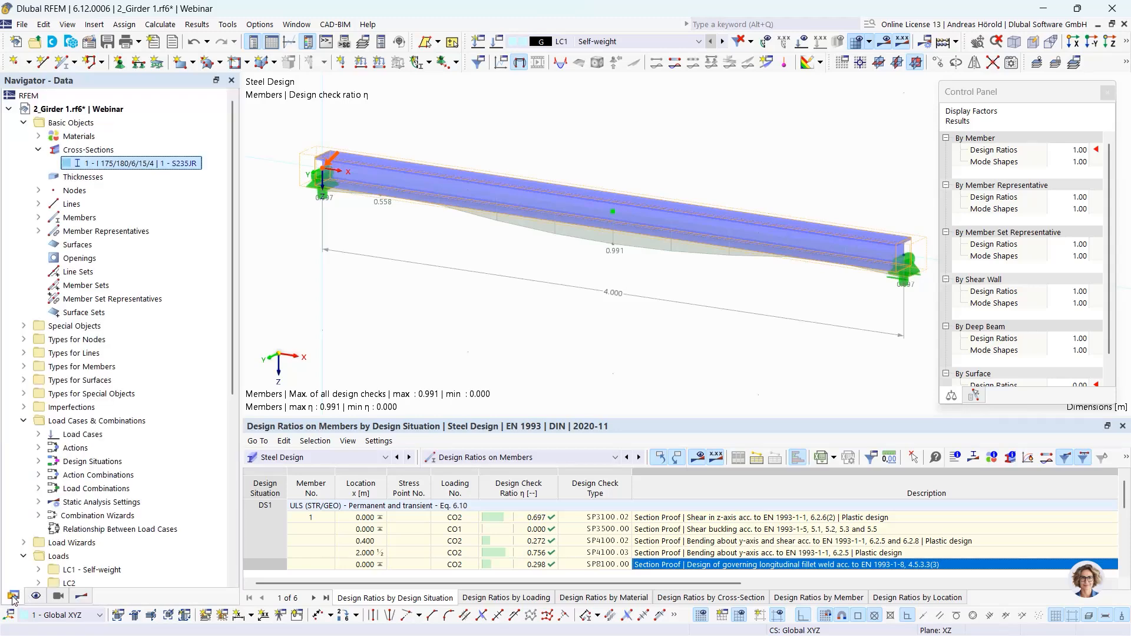
pyautogui.click(10, 109)
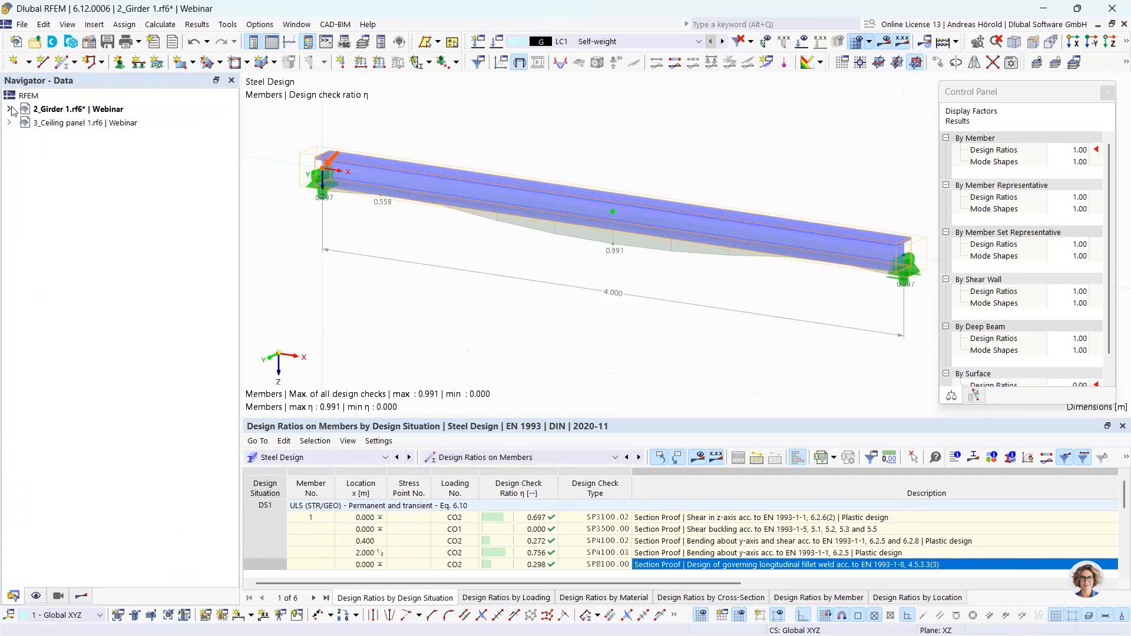
pyautogui.click(81, 123)
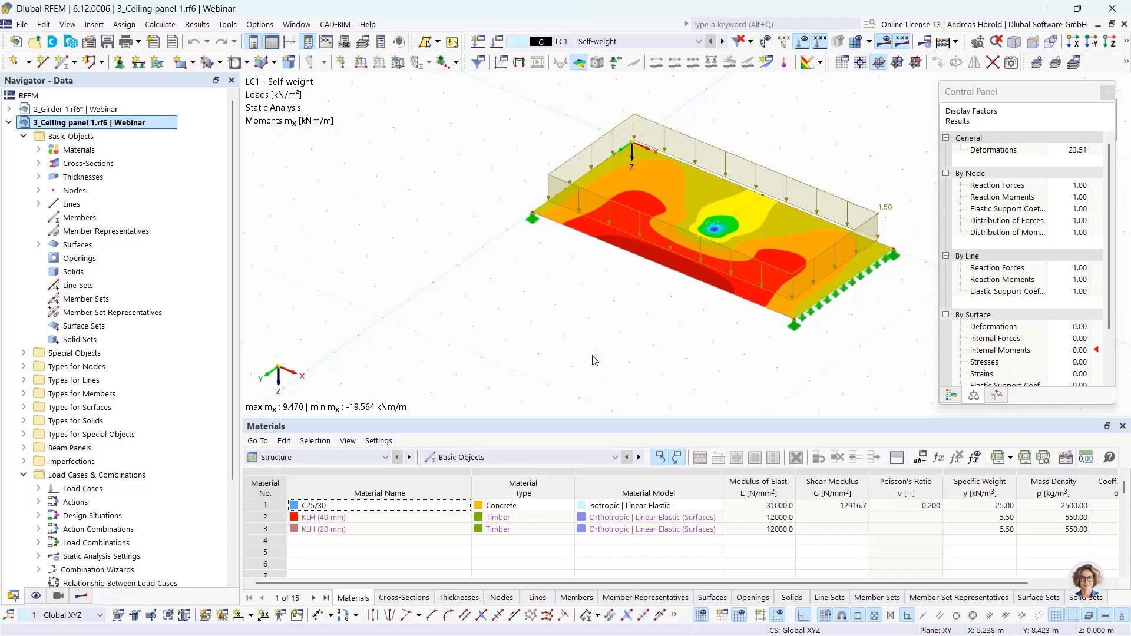
# - Examine the distribution of moments mx on the ceiling panel for LC1 self-weight, especially around the end of the inner line support
pyautogui.keyDown('ctrl'); pyautogui.moveTo(704, 348); pyautogui.dragTo(728, 352, button='middle'); pyautogui.keyUp('ctrl')
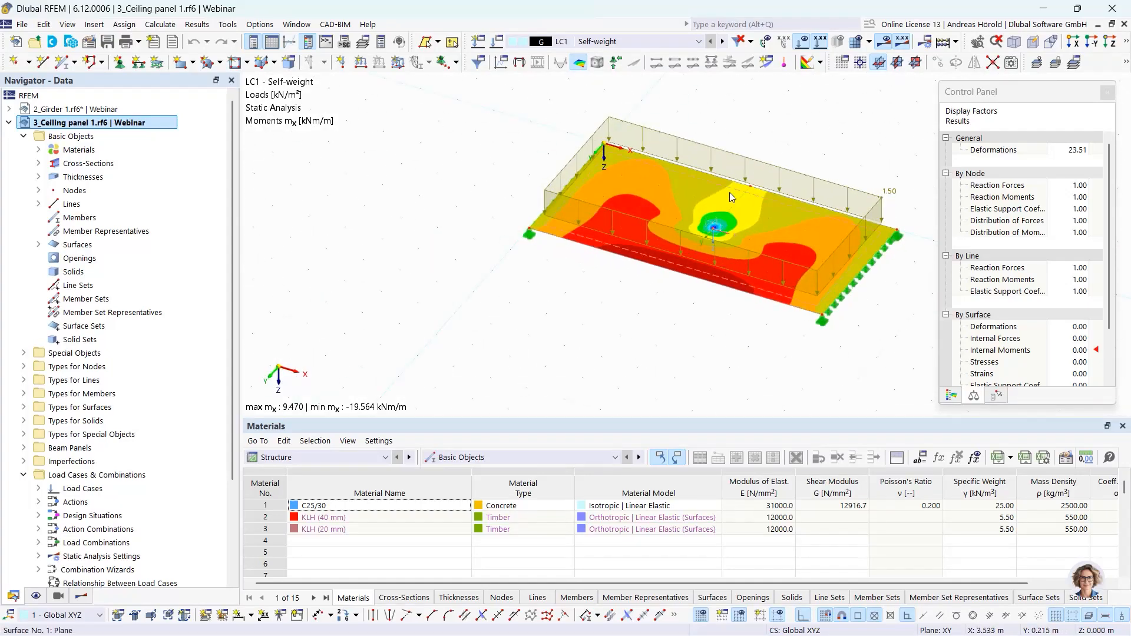
pyautogui.moveTo(712, 308); pyautogui.dragTo(666, 343, button='middle')
pyautogui.scroll(1, 682, 367)
pyautogui.scroll(1, 677, 358)
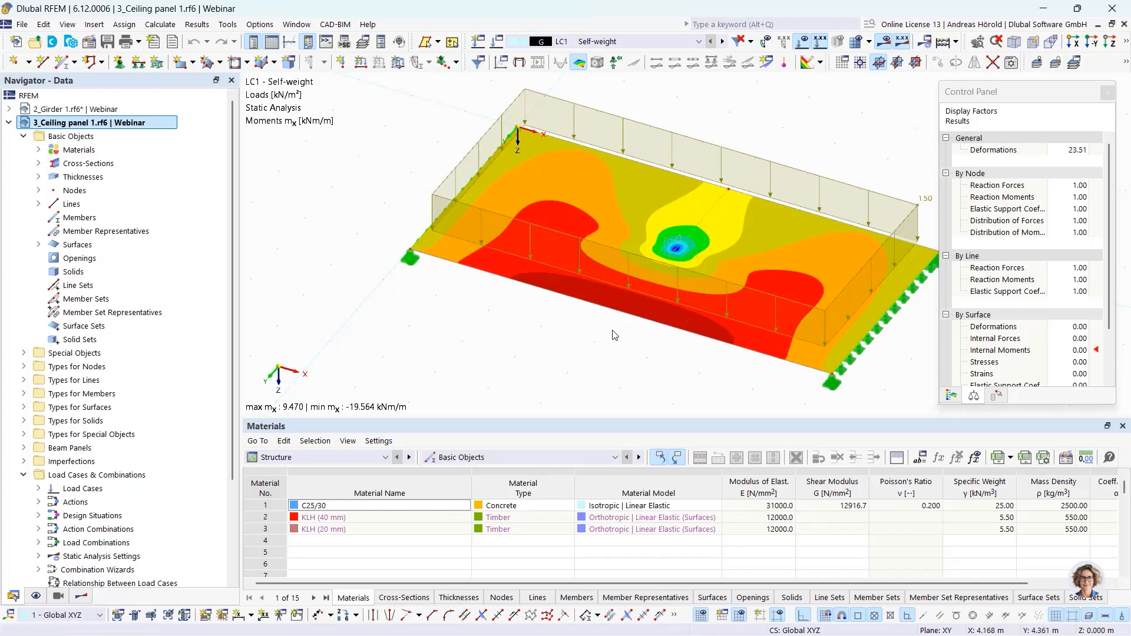
pyautogui.scroll(-2, 548, 285)
pyautogui.scroll(-1, 552, 294)
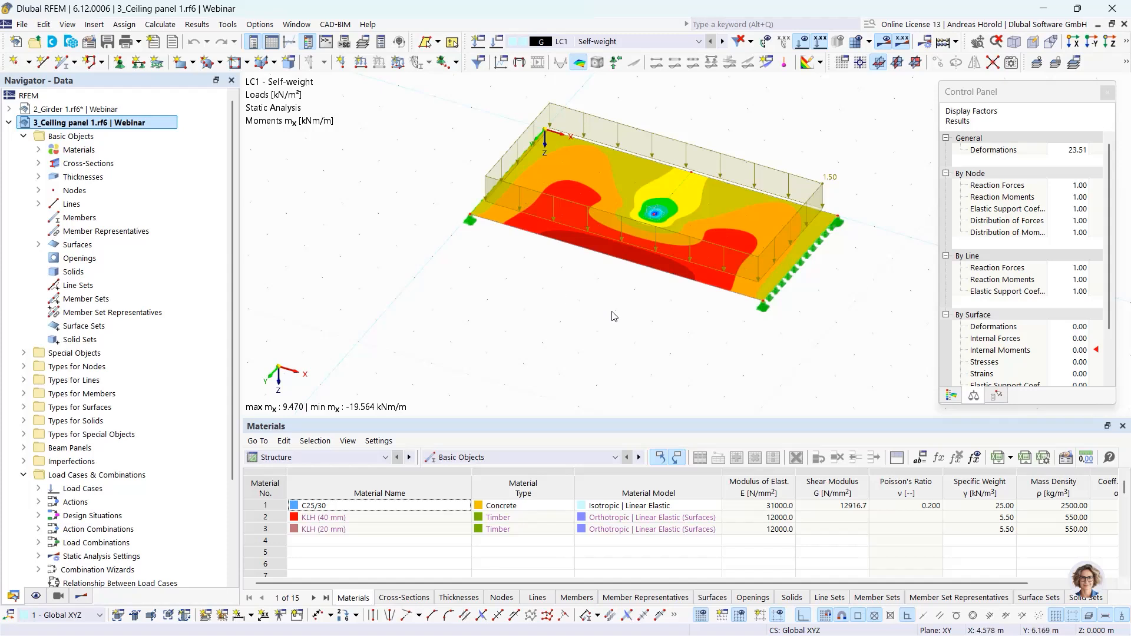
pyautogui.scroll(-3, 683, 318)
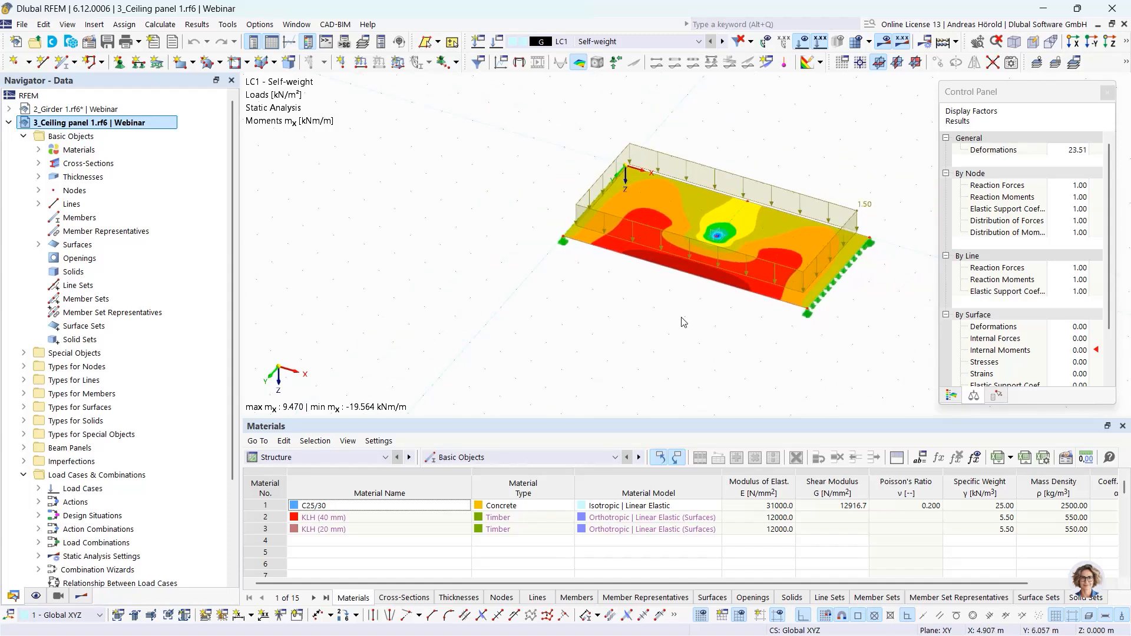
# - Copy the entire ceiling panel with its supports once along the Y direction, including its loading
pyautogui.moveTo(516, 336); pyautogui.dragTo(923, 118)
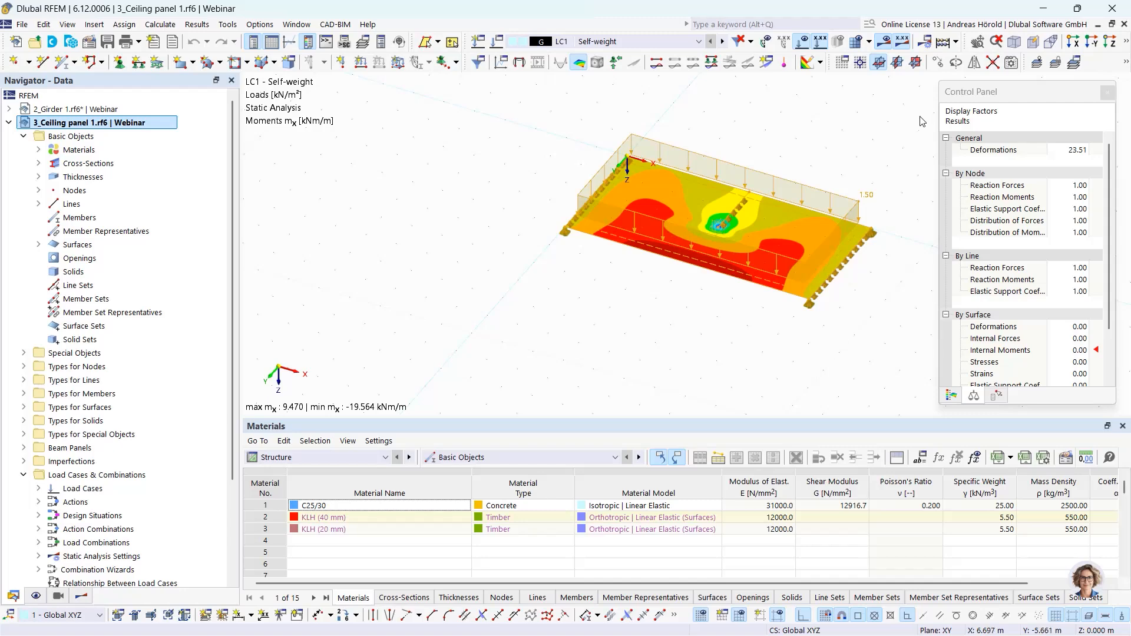
pyautogui.click(939, 63)
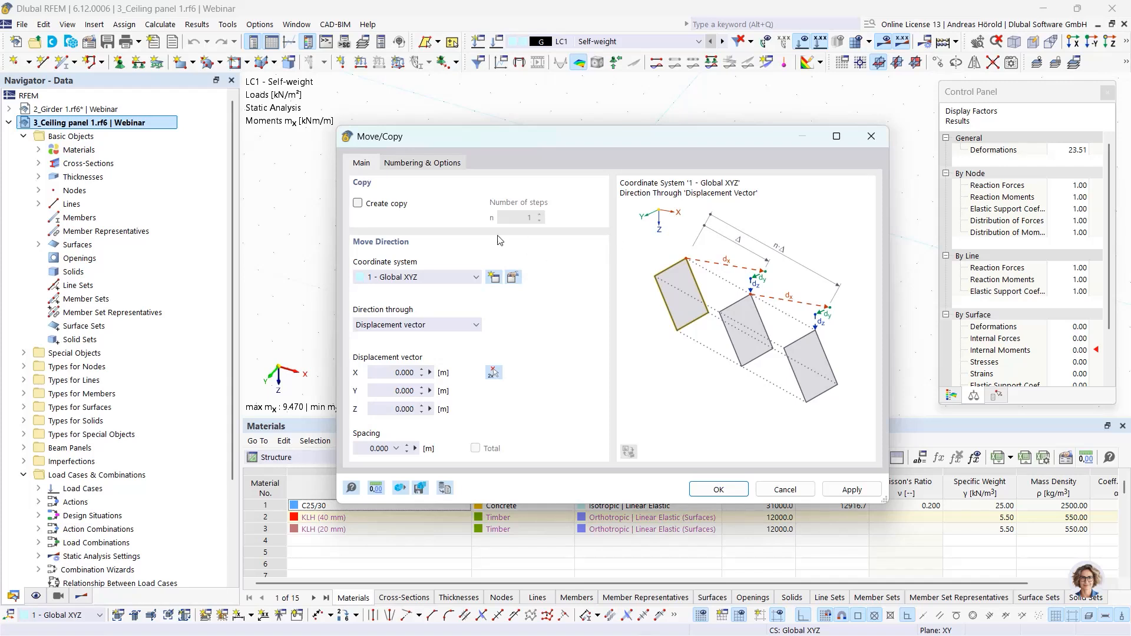
pyautogui.click(357, 203)
pyautogui.click(381, 391)
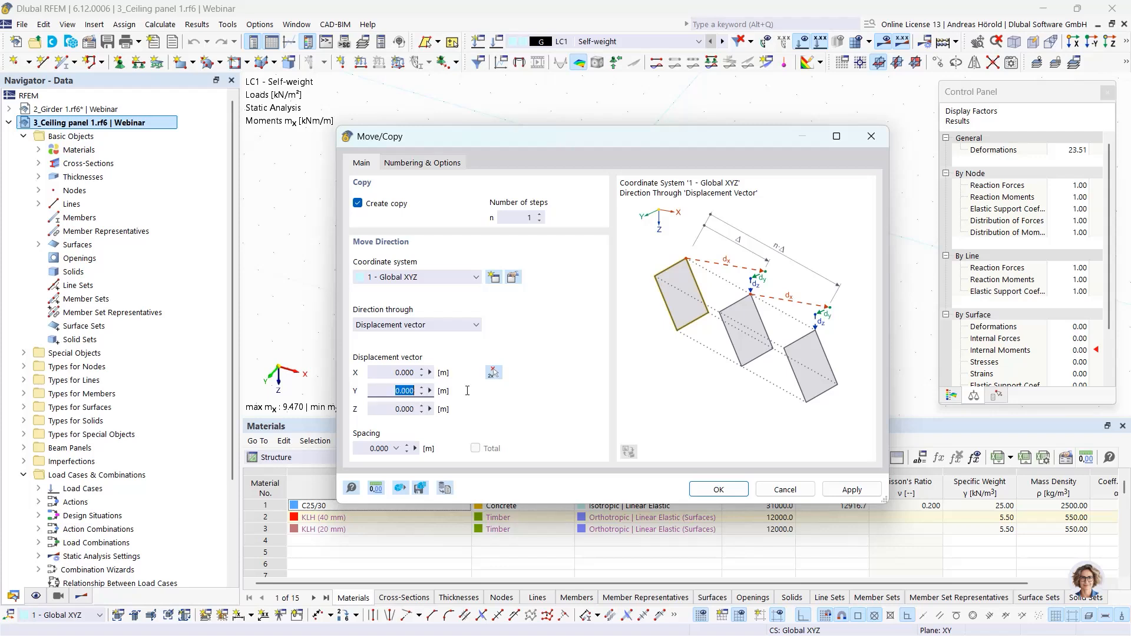
pyautogui.click(424, 165)
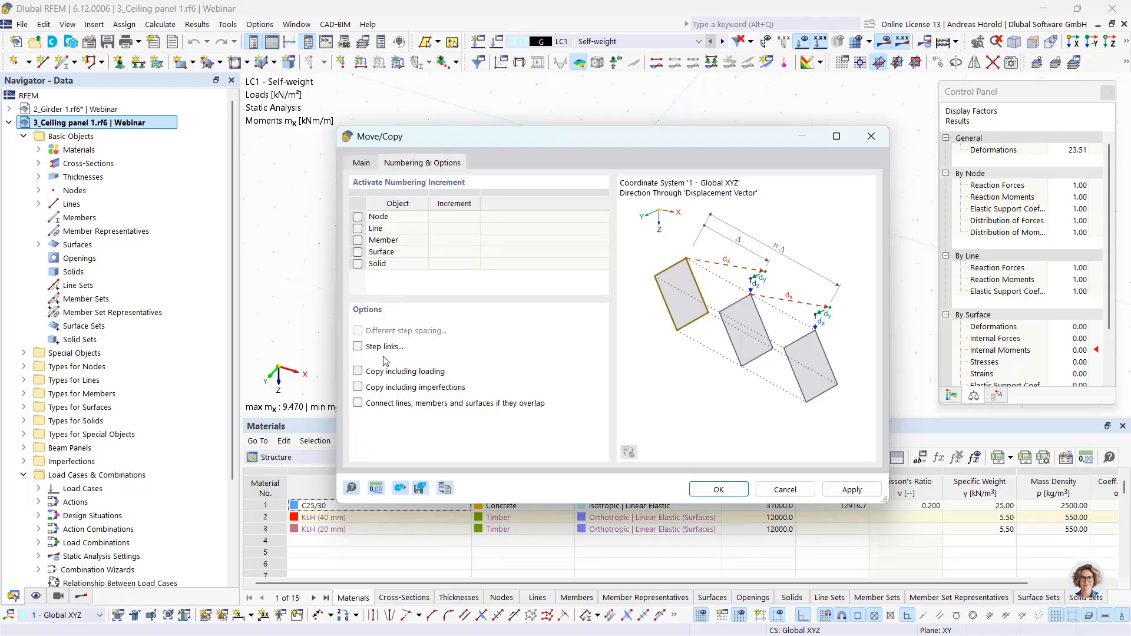
pyautogui.click(358, 372)
pyautogui.click(717, 489)
pyautogui.click(628, 414)
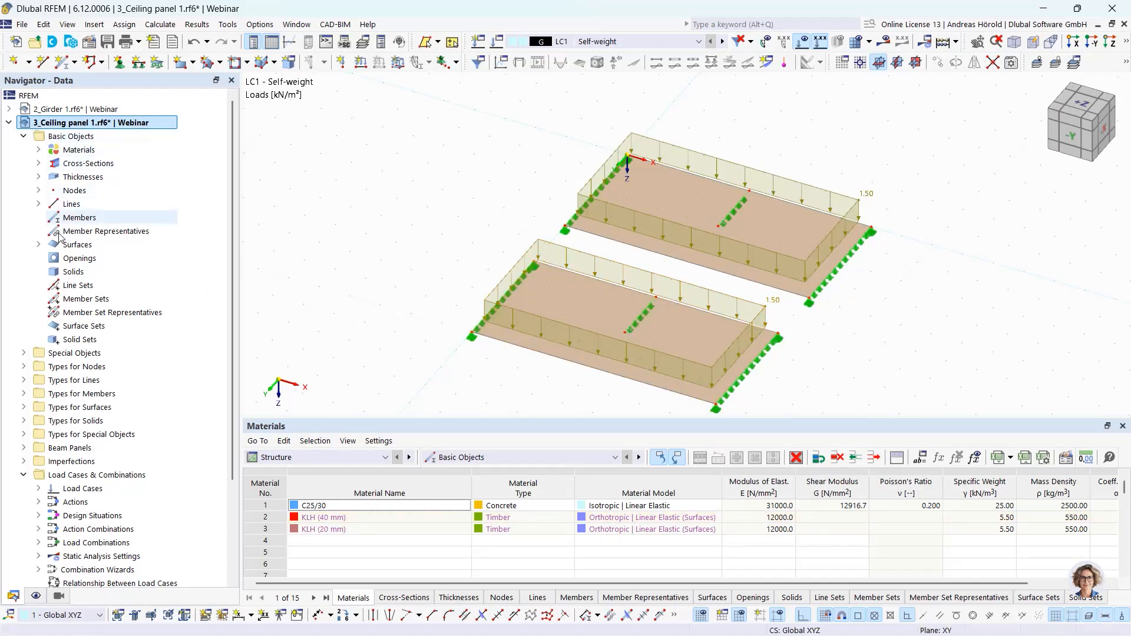
# - Create a new surface results adjustment and assign it to surface 2, the copied ceiling panel
pyautogui.click(24, 353)
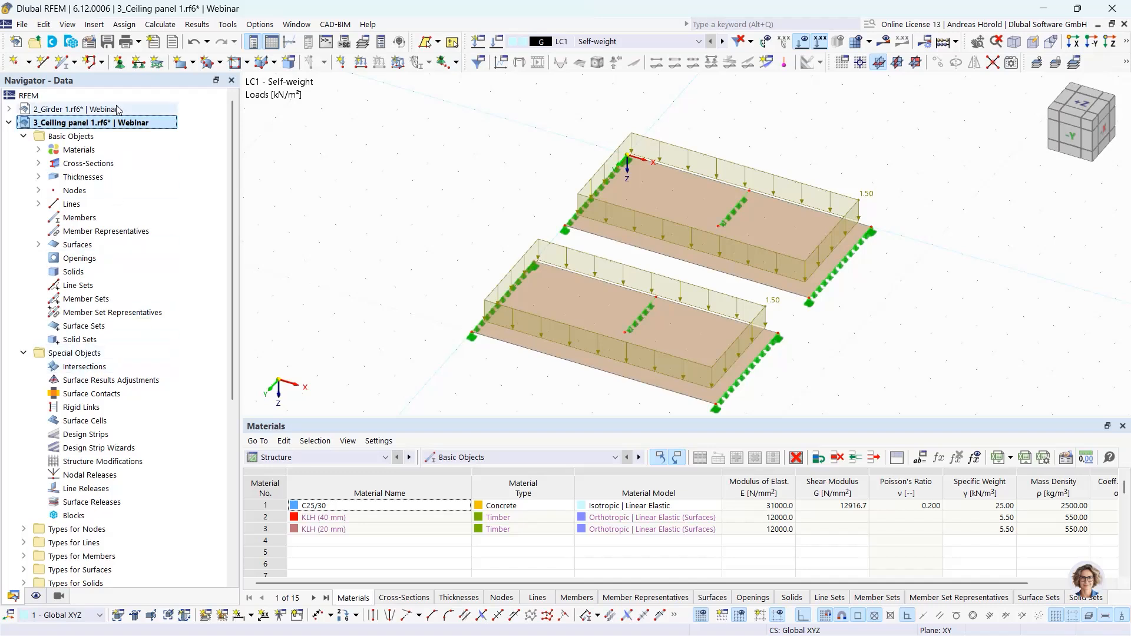
pyautogui.click(94, 24)
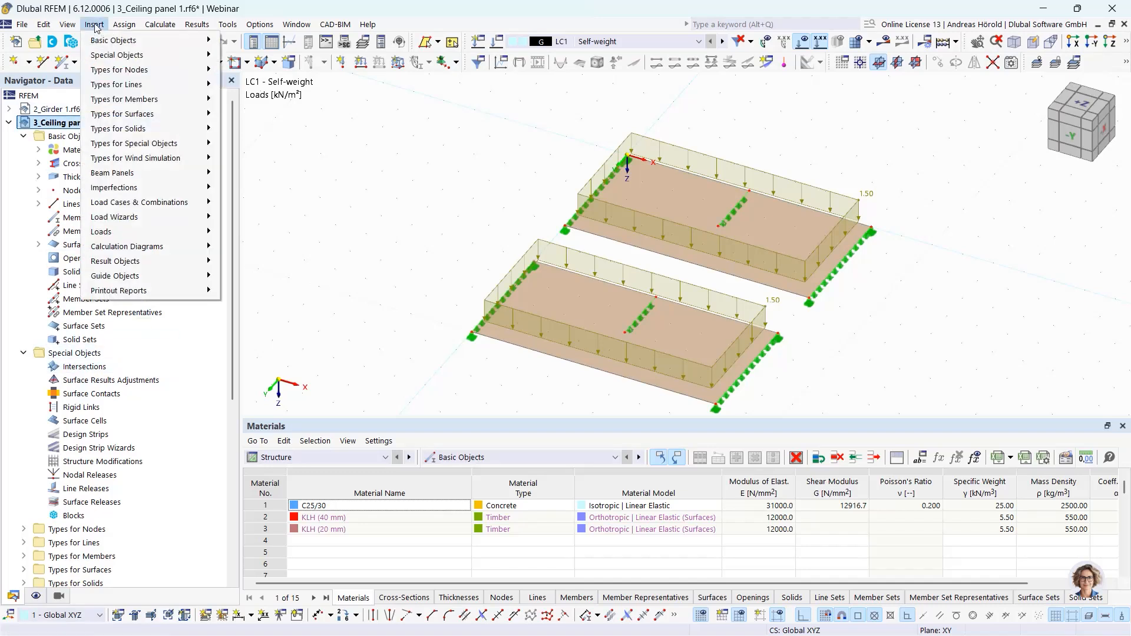
pyautogui.moveTo(111, 55)
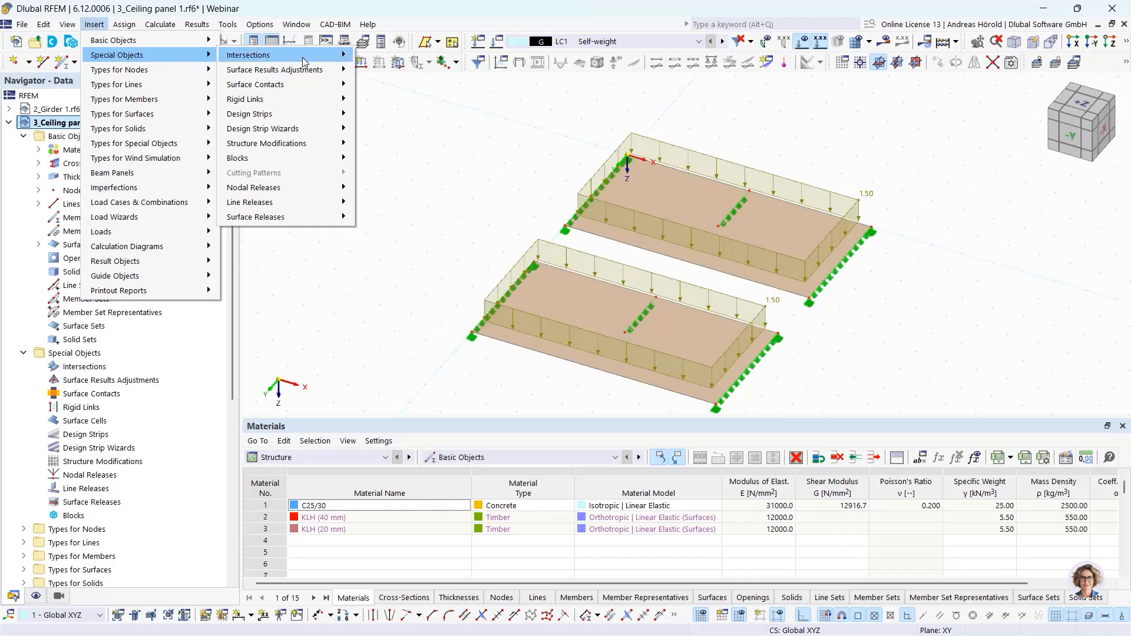
pyautogui.moveTo(309, 70)
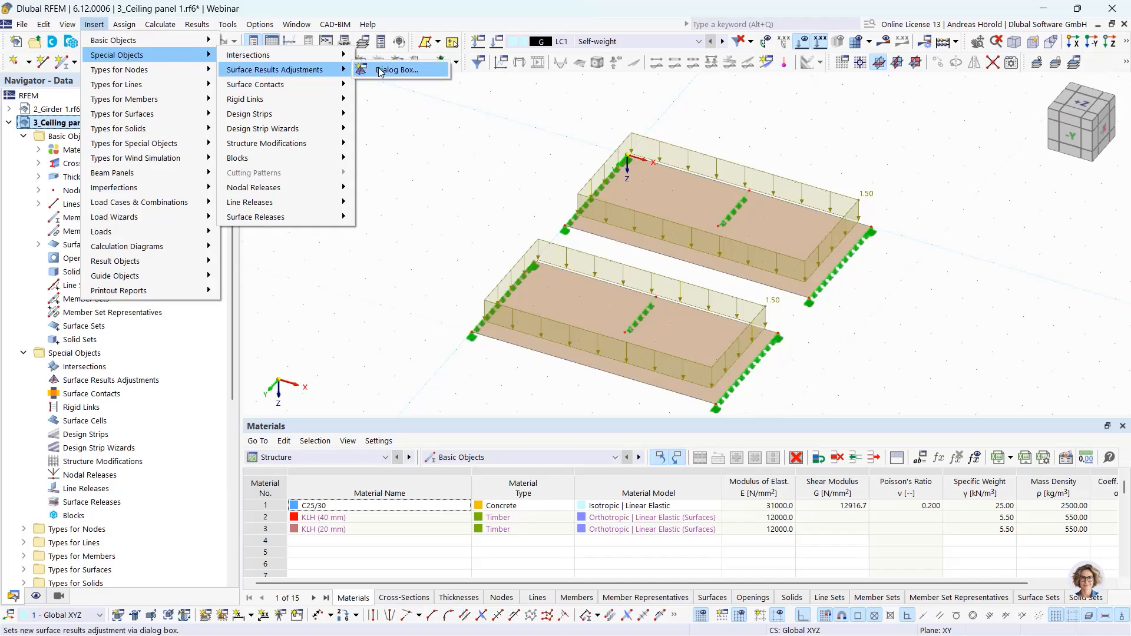
pyautogui.click(405, 70)
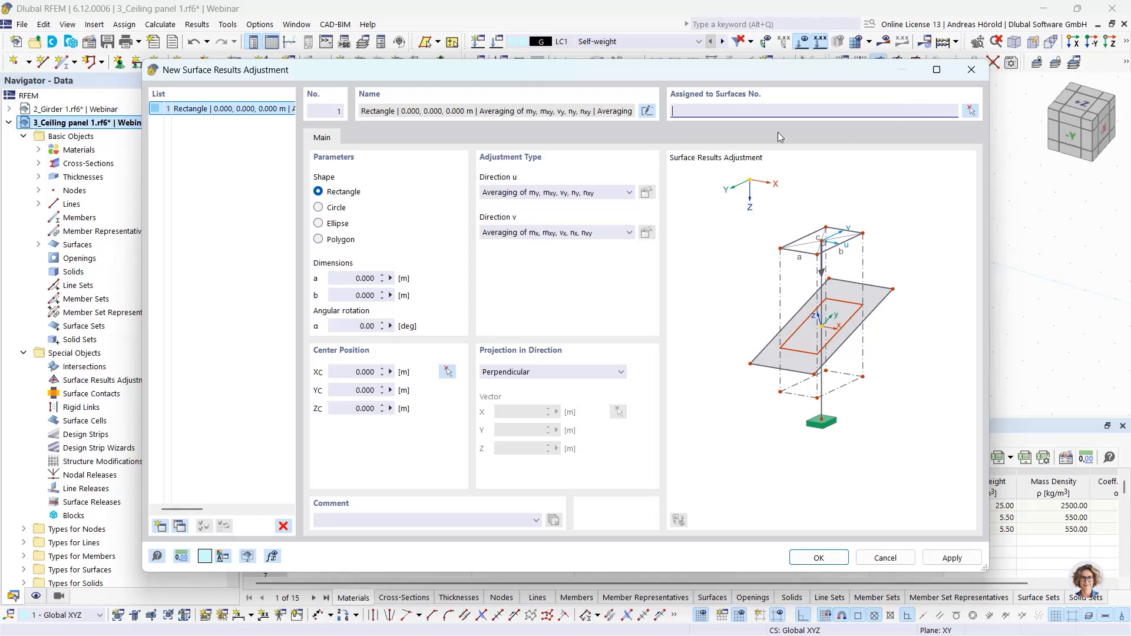
pyautogui.click(970, 110)
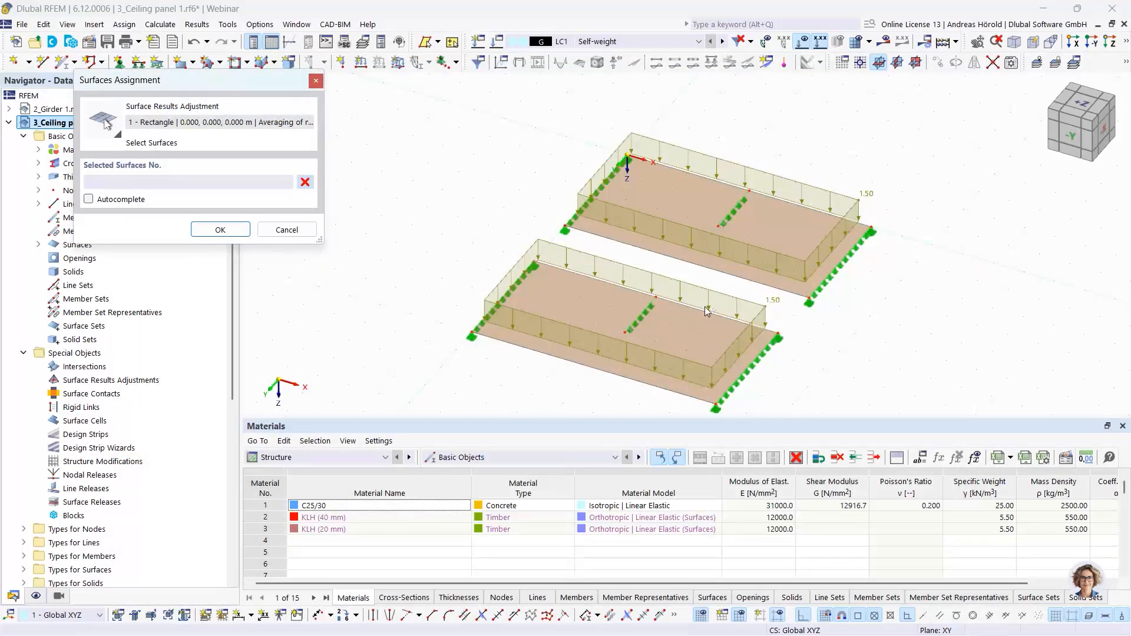
pyautogui.click(682, 316)
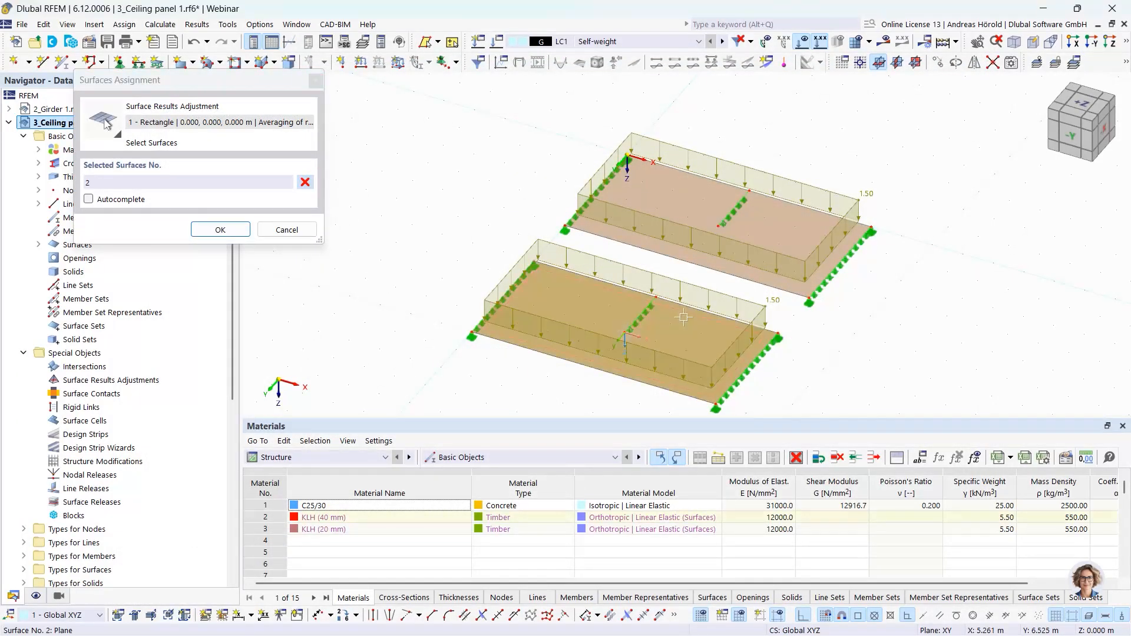
pyautogui.click(220, 231)
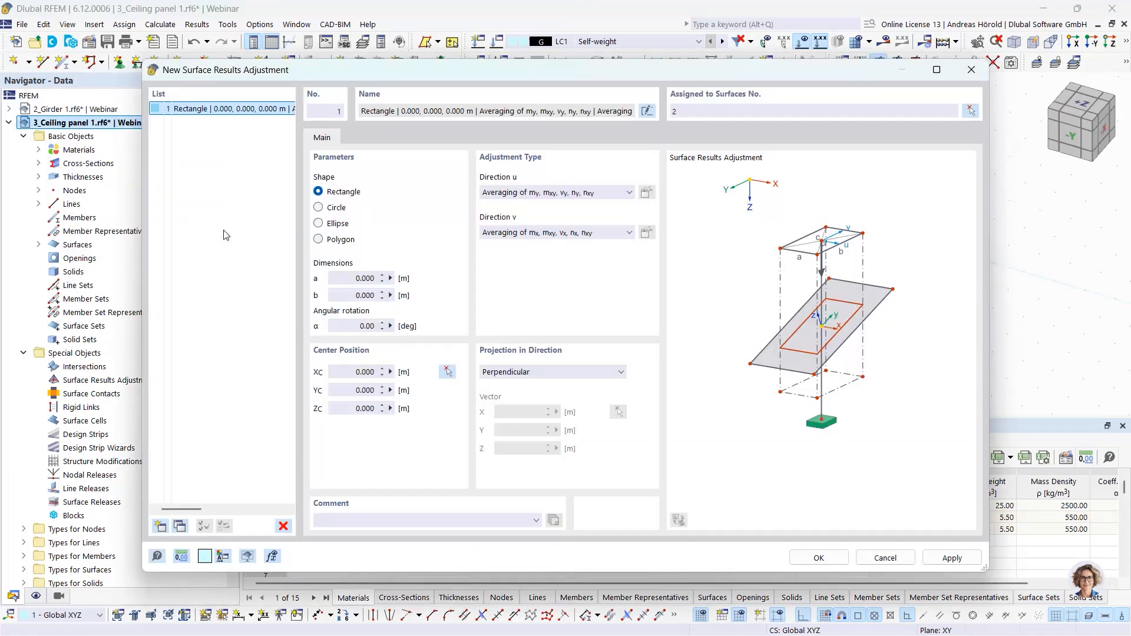
# - Preview the circle and ellipse shapes for the surface results adjustment, returning to the rectangle
pyautogui.click(319, 211)
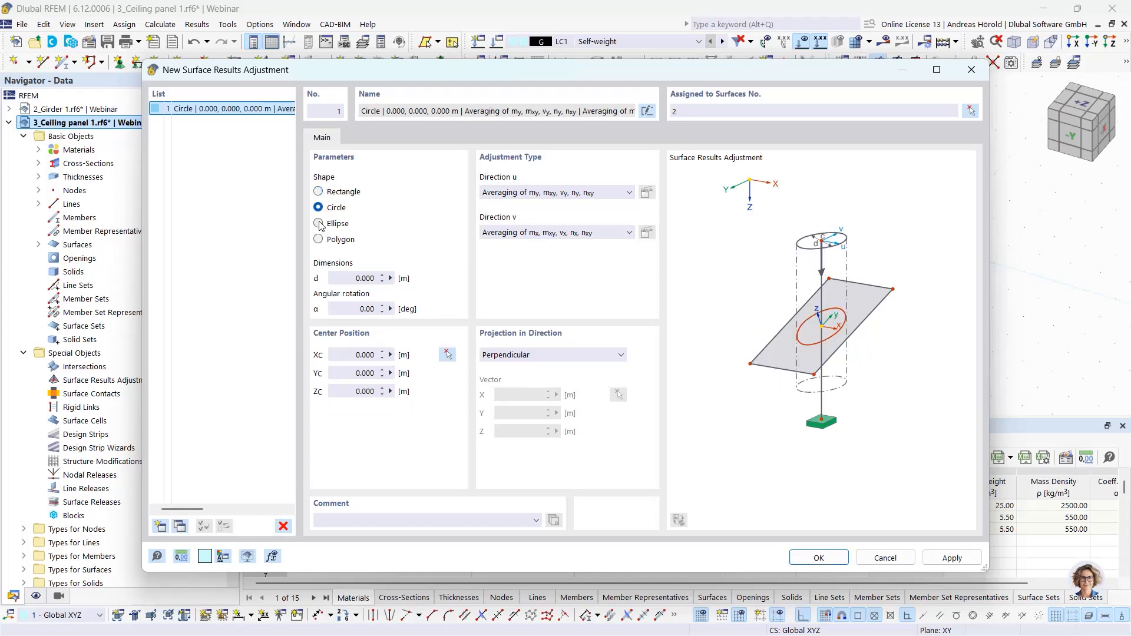
pyautogui.click(319, 224)
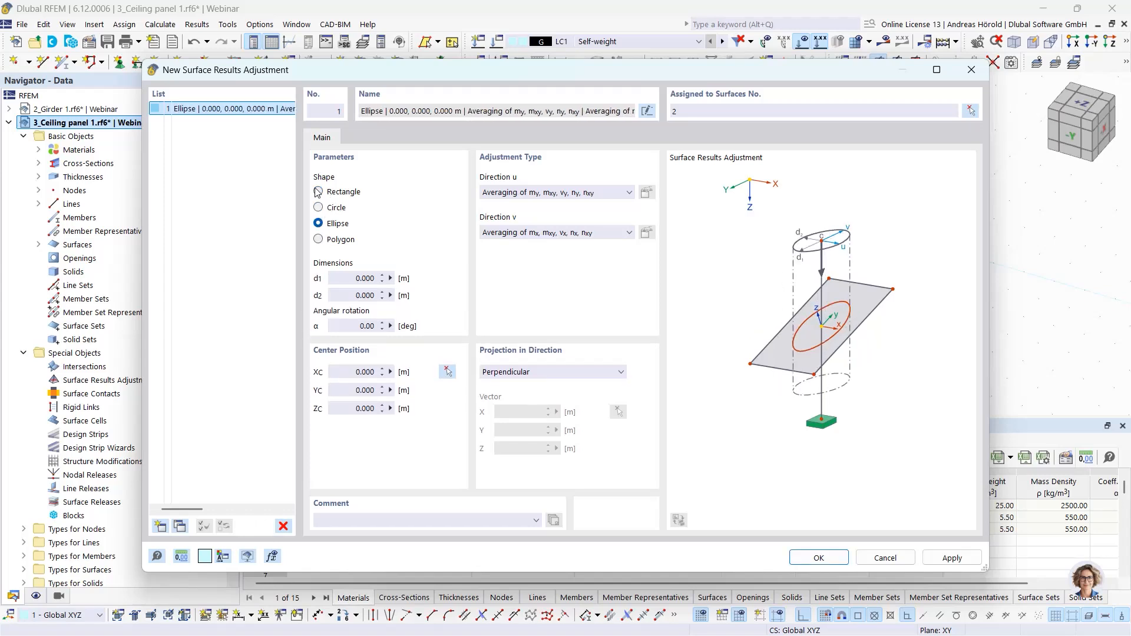
pyautogui.click(318, 192)
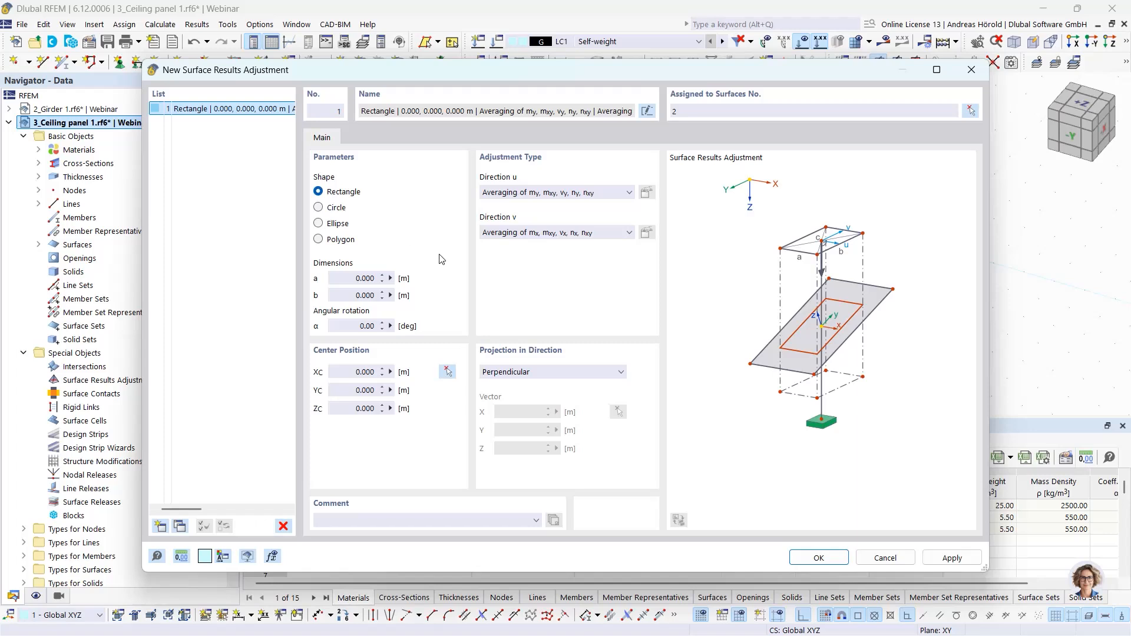
# - Set the rectangular adjustment area's dimensions a and b to 0.2 m each
pyautogui.doubleClick(364, 278)
pyautogui.write('2')
pyautogui.doubleClick(365, 295)
pyautogui.write('2')
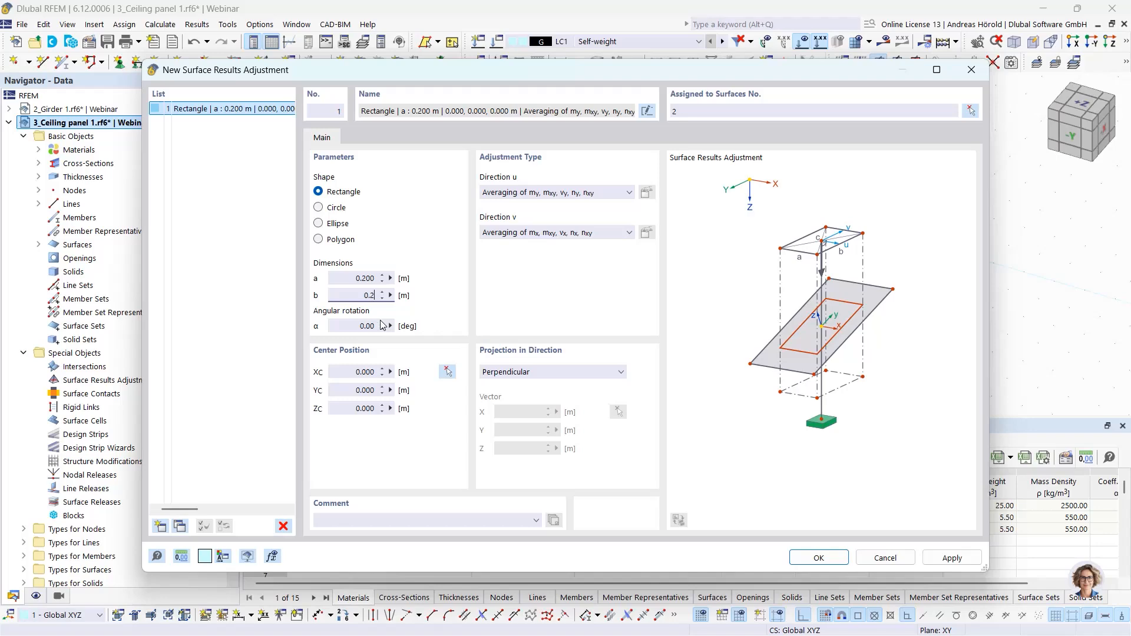
# - Pick the end node of the copied panel's inner line support as the adjustment's centre and set Yc to 7.9 m
pyautogui.click(451, 373)
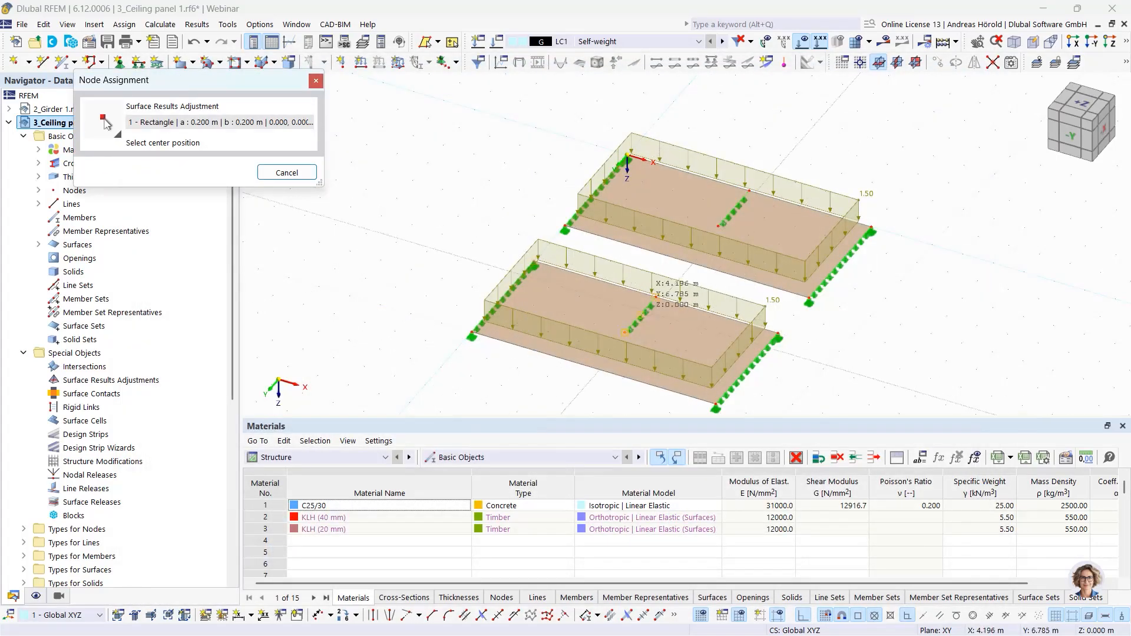
pyautogui.click(625, 333)
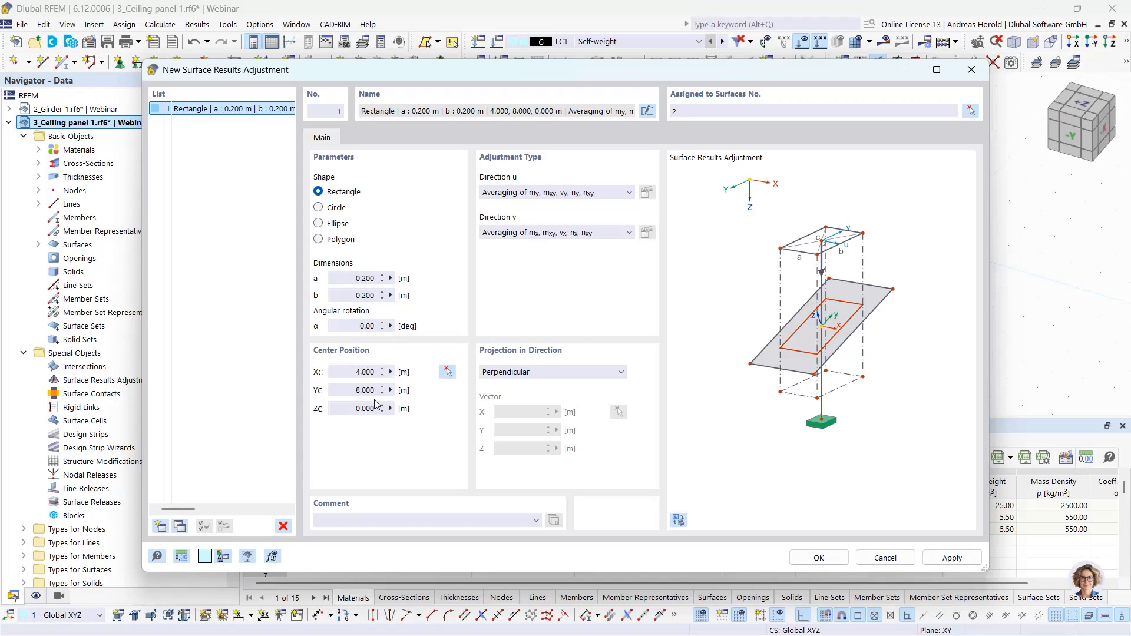
pyautogui.click(355, 391)
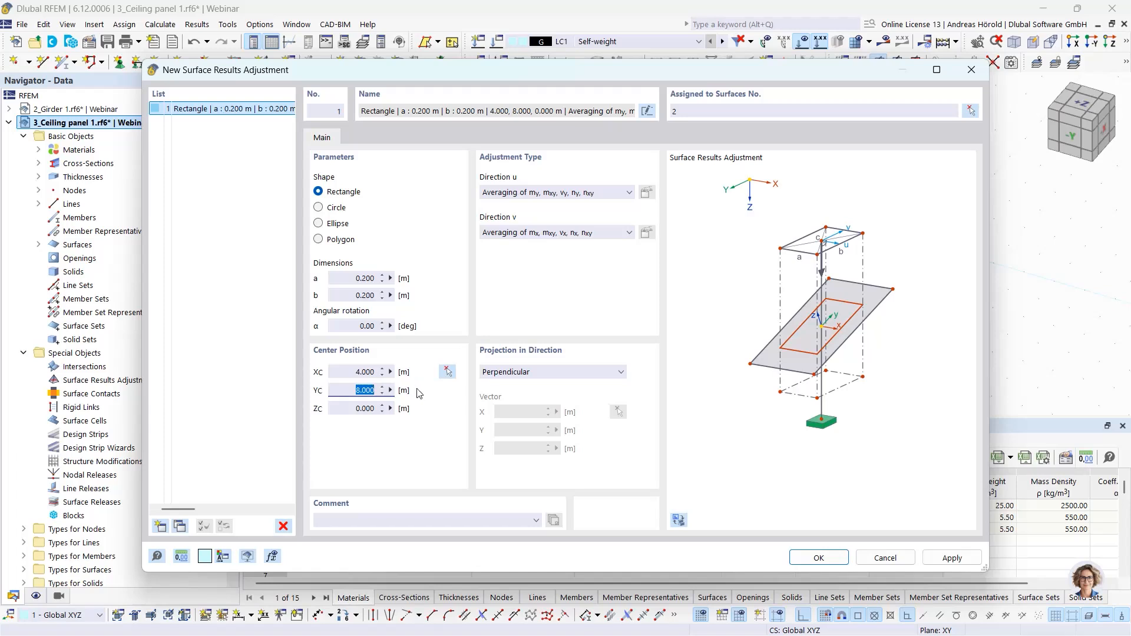
pyautogui.write('7')
pyautogui.click(363, 407)
# - Review the available adjustment types for directions u and v of the surface results adjustment
pyautogui.click(629, 194)
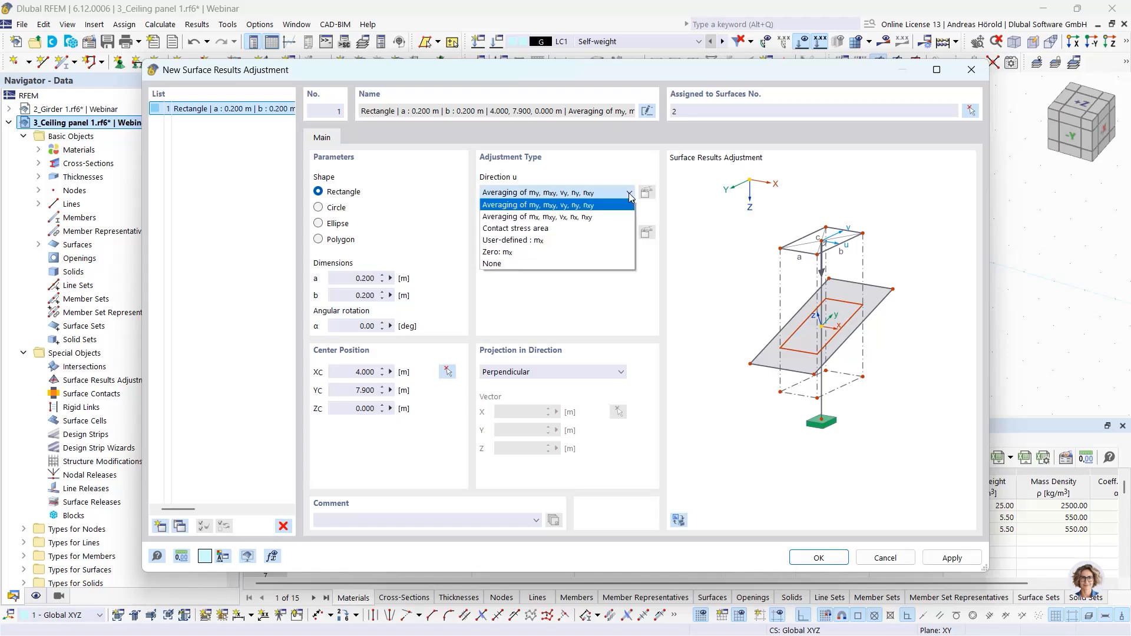
pyautogui.click(628, 194)
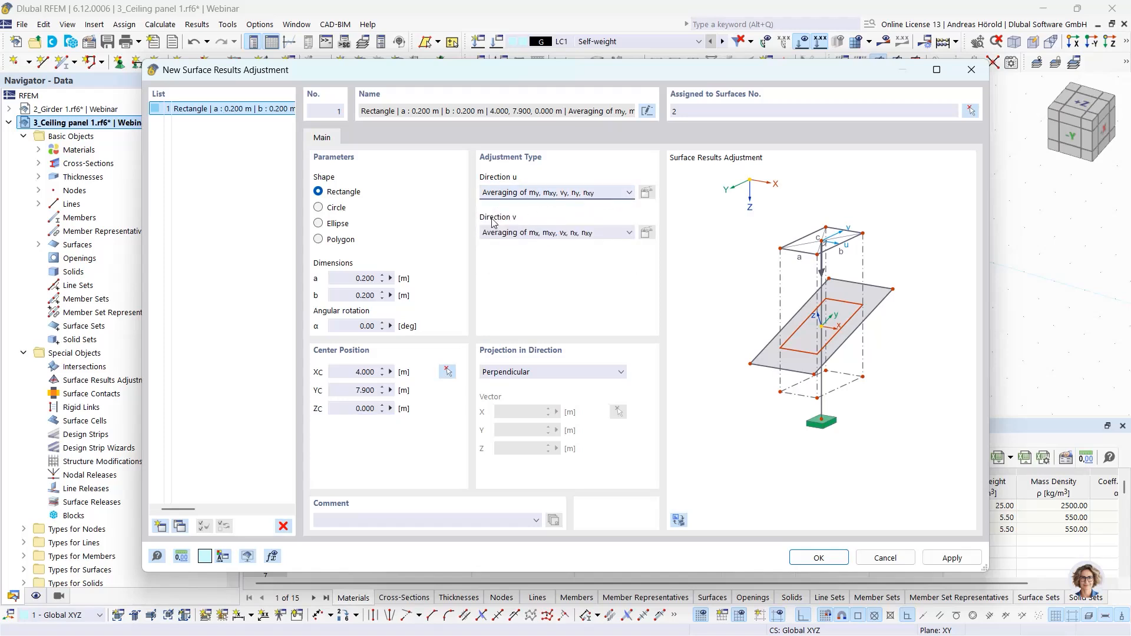
pyautogui.click(628, 233)
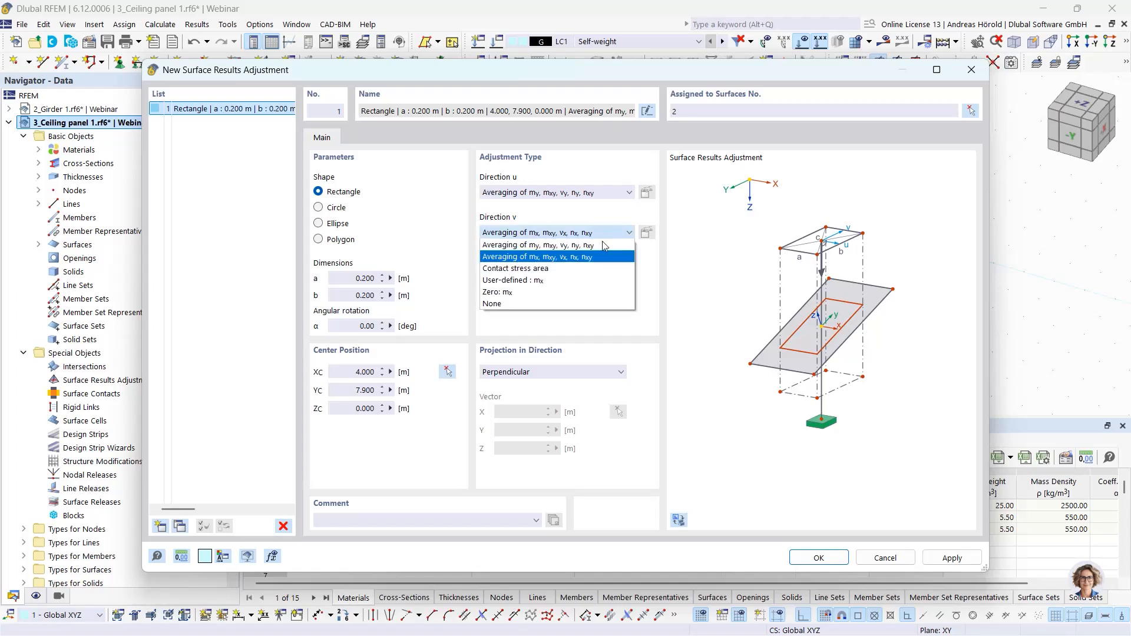
pyautogui.click(654, 259)
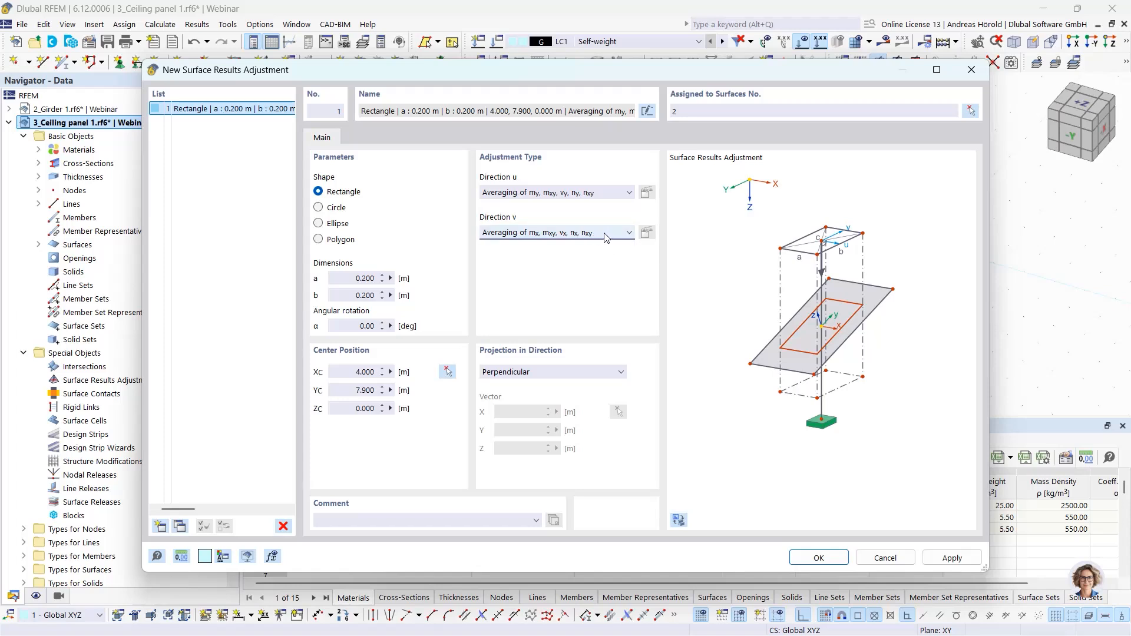
# - Try the User-defined adjustment type for direction u and preview adding my to its results to adjust
pyautogui.click(628, 193)
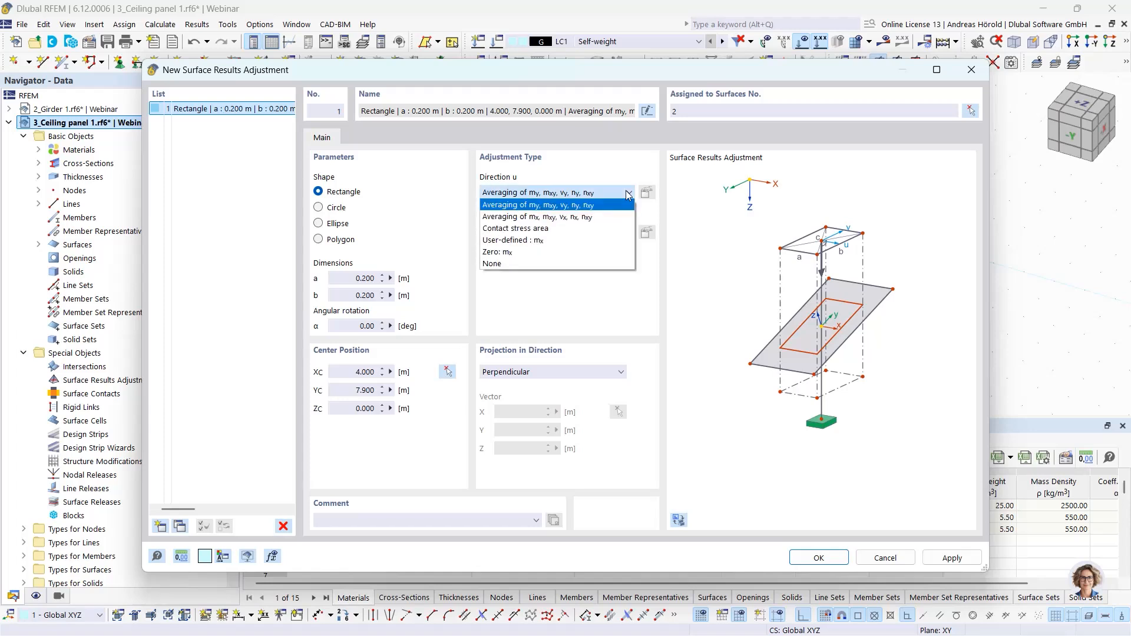
pyautogui.click(606, 240)
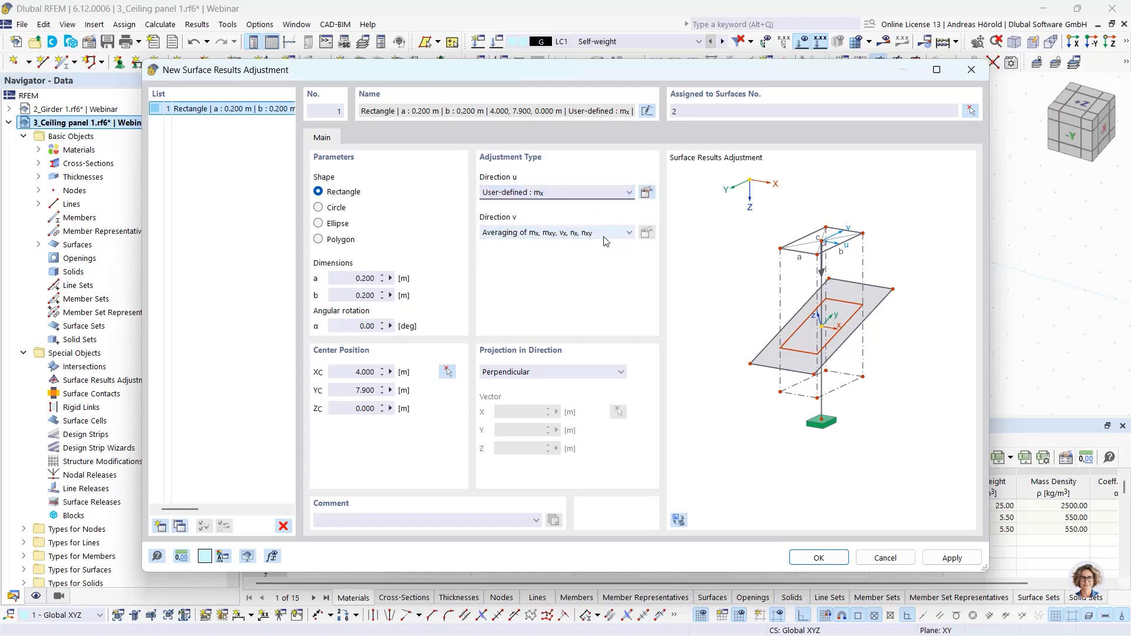
pyautogui.click(646, 193)
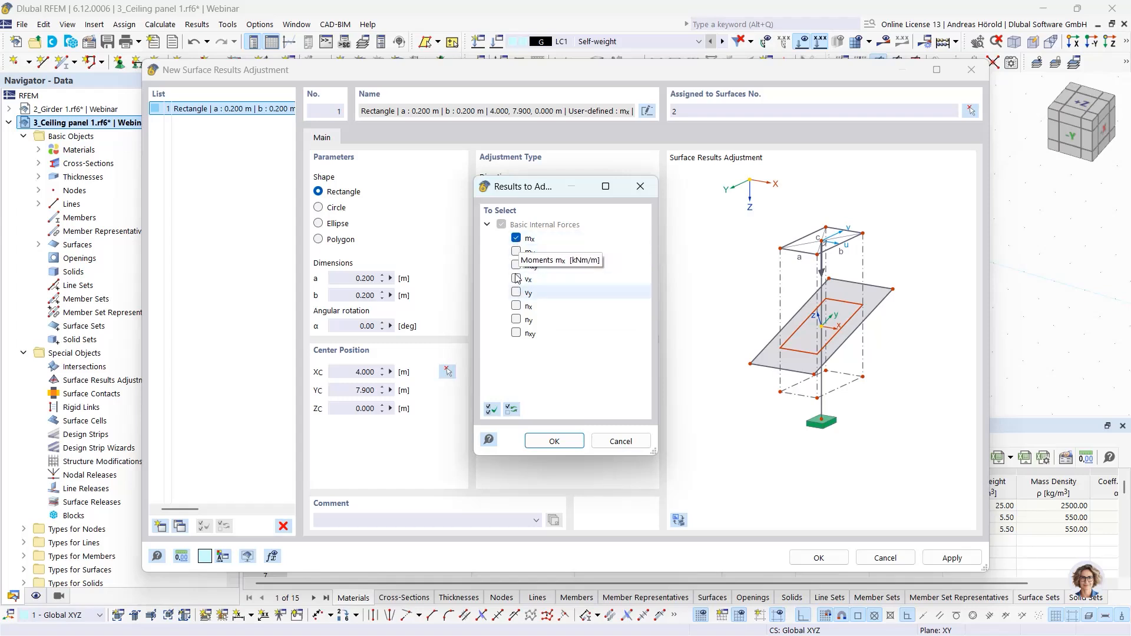
pyautogui.click(516, 252)
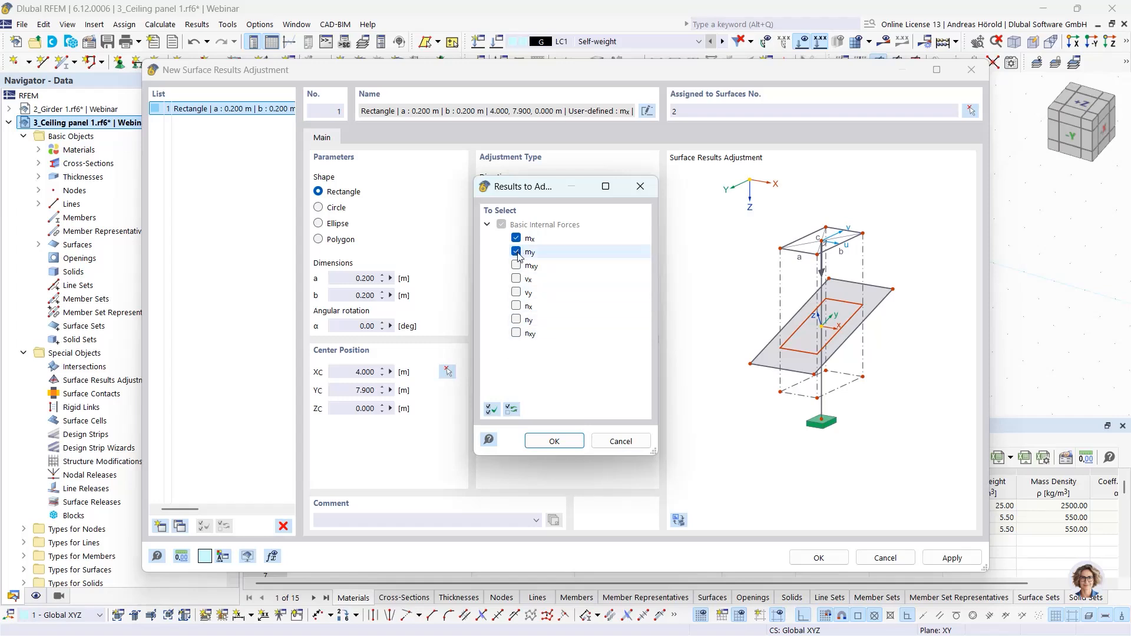
pyautogui.click(623, 445)
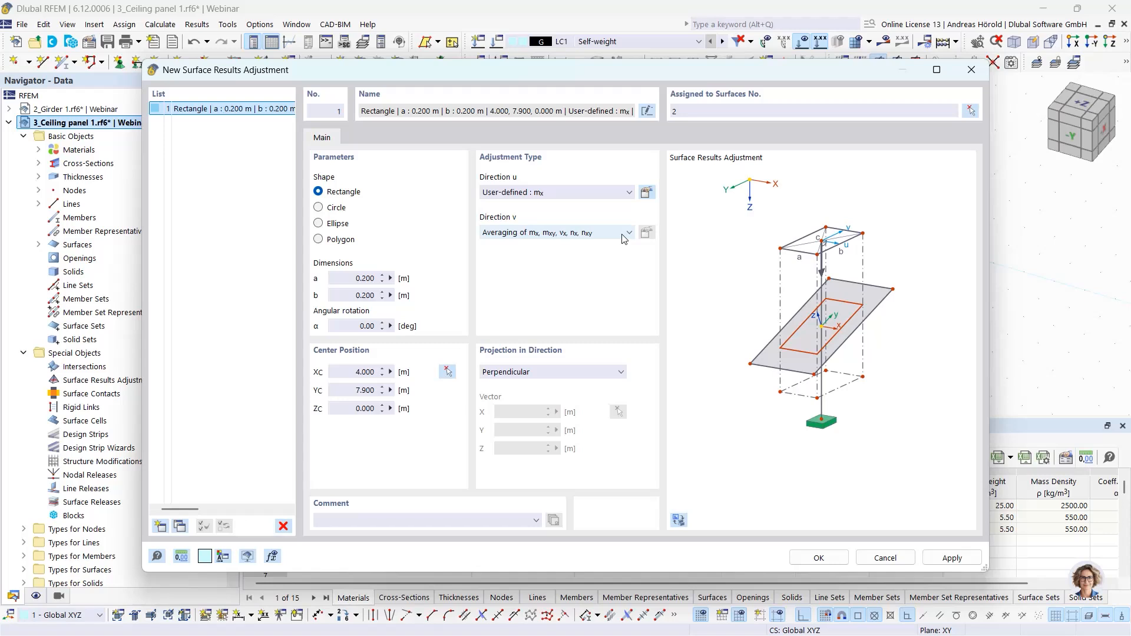
# - Preview the Zero: mx type with its selectable results, as well as the None type, for direction u
pyautogui.click(629, 193)
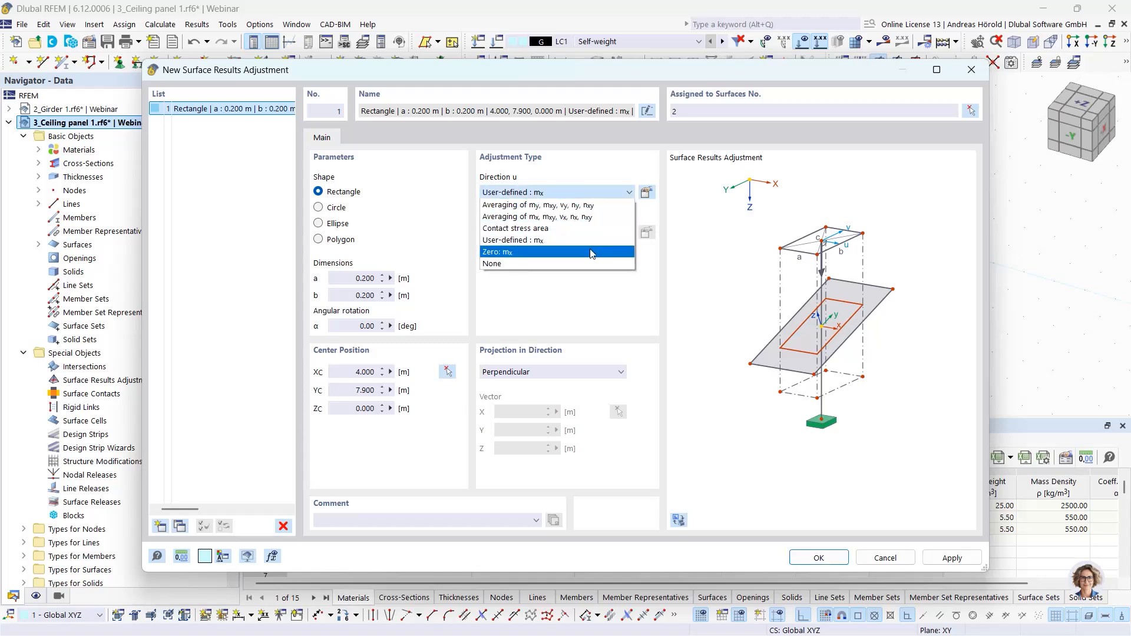
pyautogui.click(592, 252)
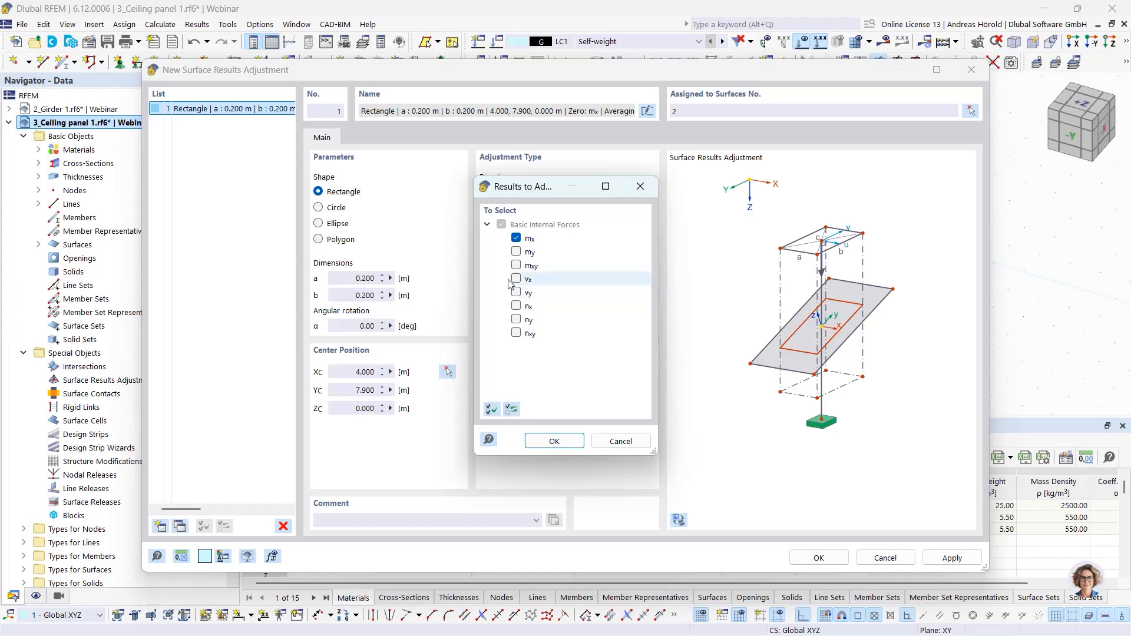
pyautogui.click(618, 441)
pyautogui.click(629, 193)
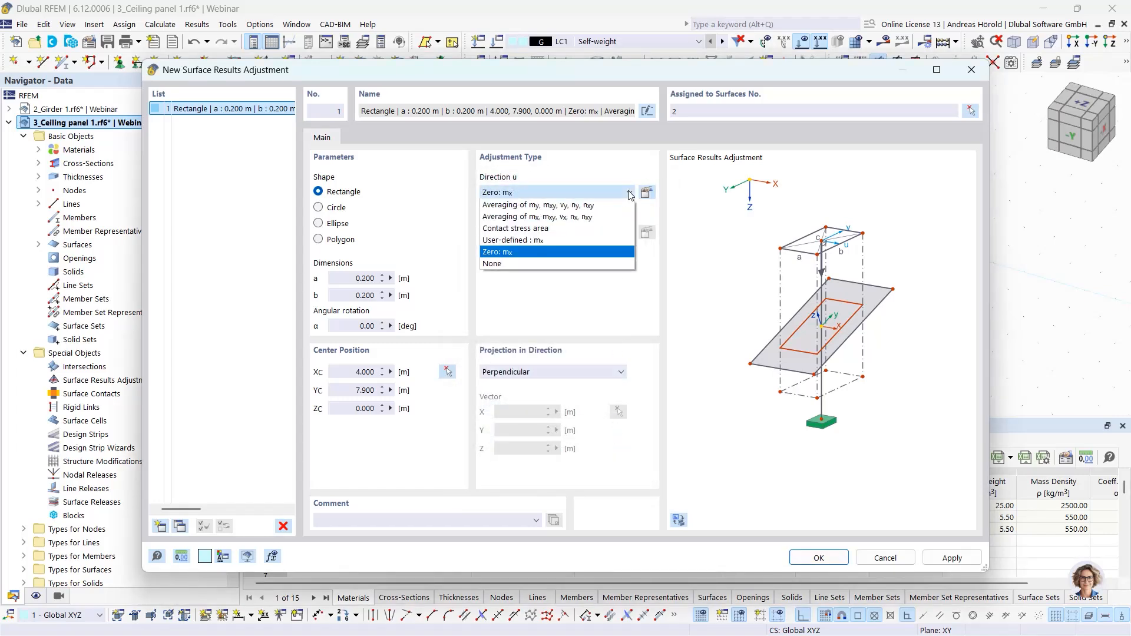
pyautogui.click(584, 265)
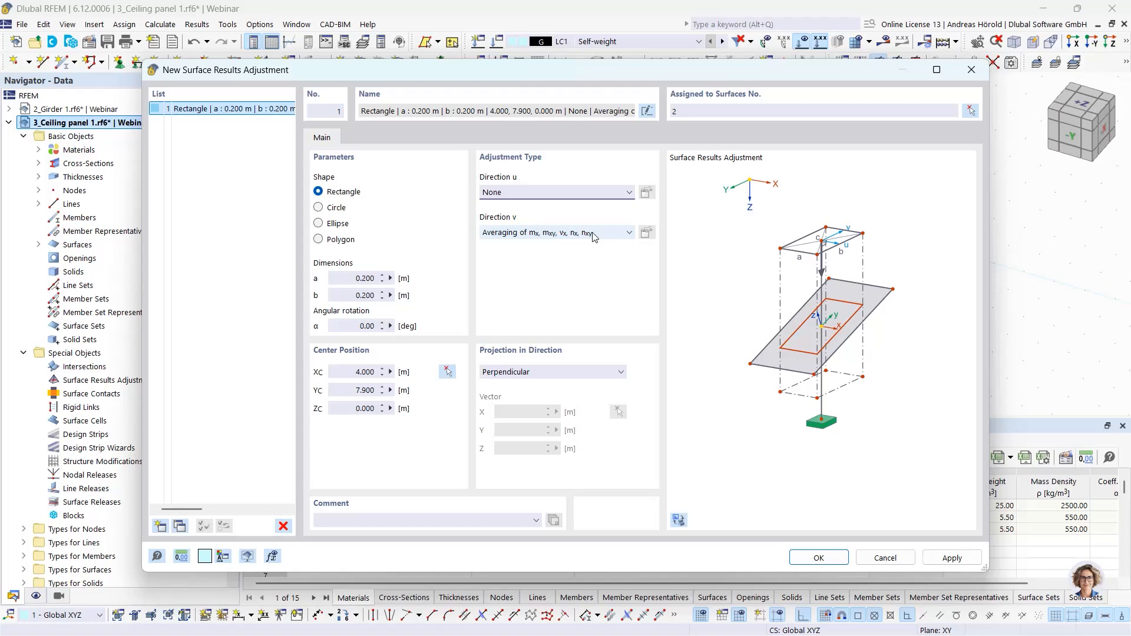
# - Set direction u to Averaging of my, mxy, vy, ny, nxy and create the surface results adjustment
pyautogui.click(614, 192)
pyautogui.click(606, 206)
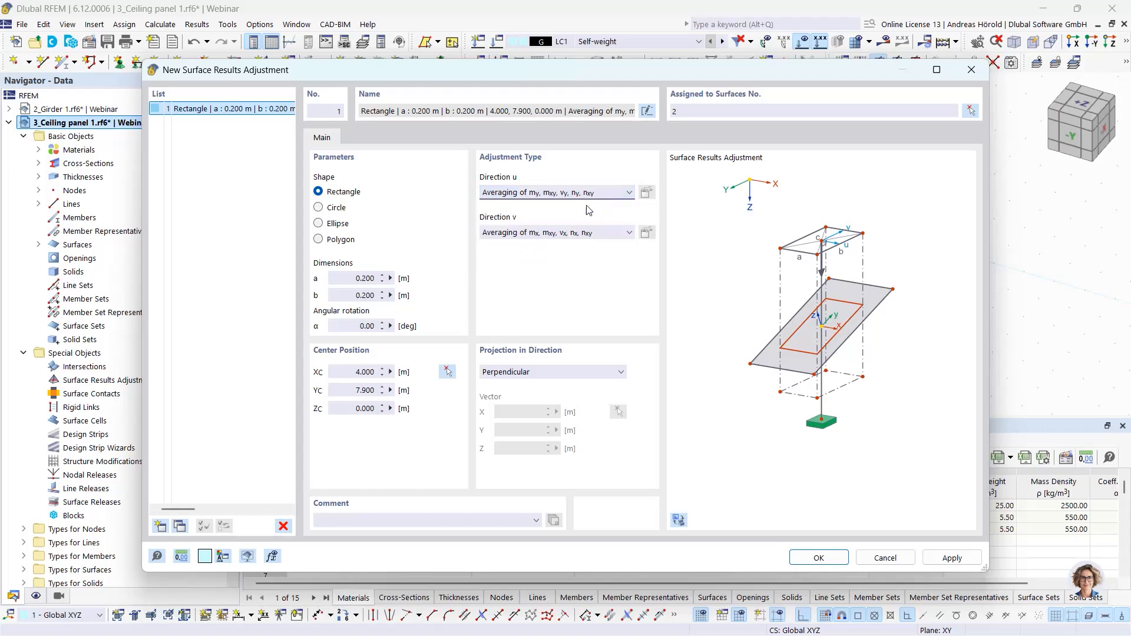
pyautogui.click(815, 557)
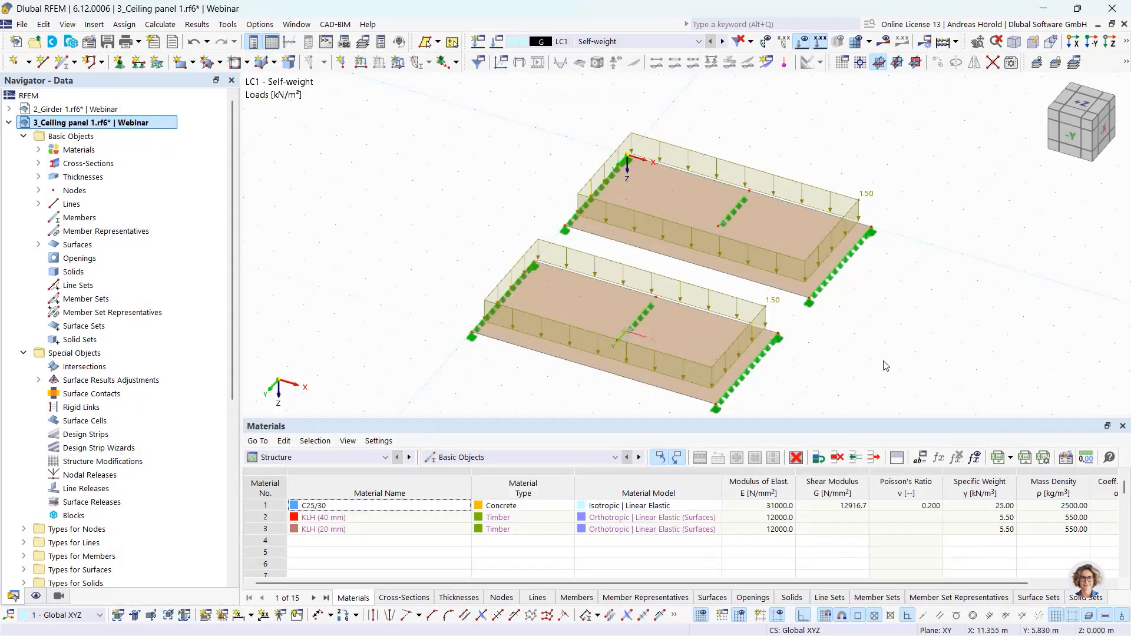
# - Display the mx moment results and hide the original ceiling panel so only the adjusted copy shows them
pyautogui.click(882, 42)
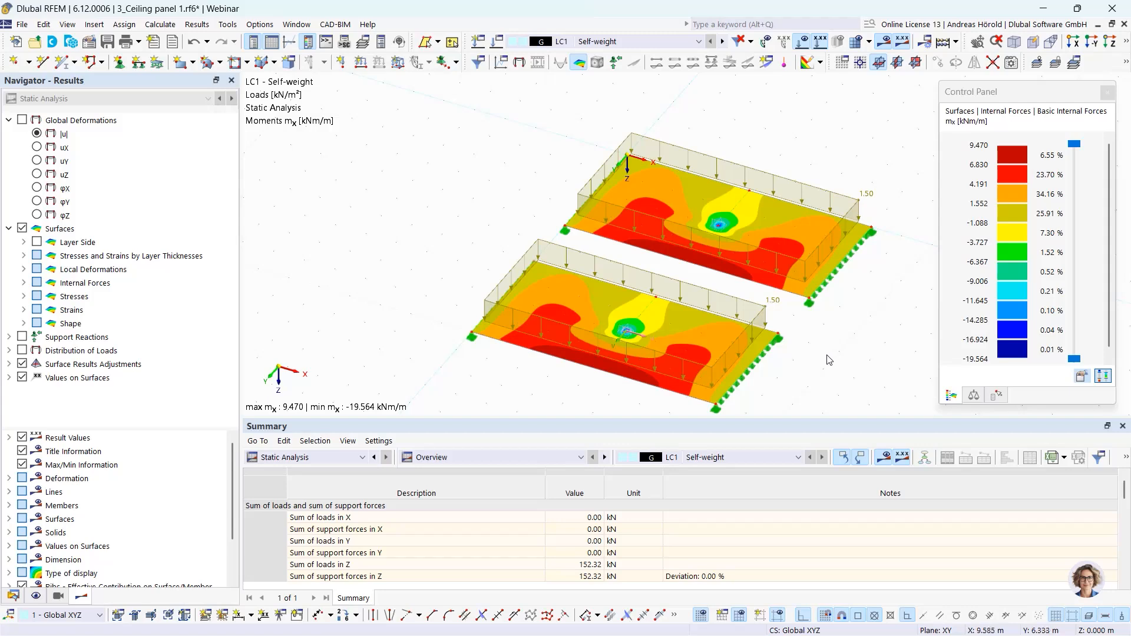
pyautogui.keyDown('ctrl'); pyautogui.moveTo(829, 355); pyautogui.dragTo(684, 348, button='middle'); pyautogui.keyUp('ctrl')
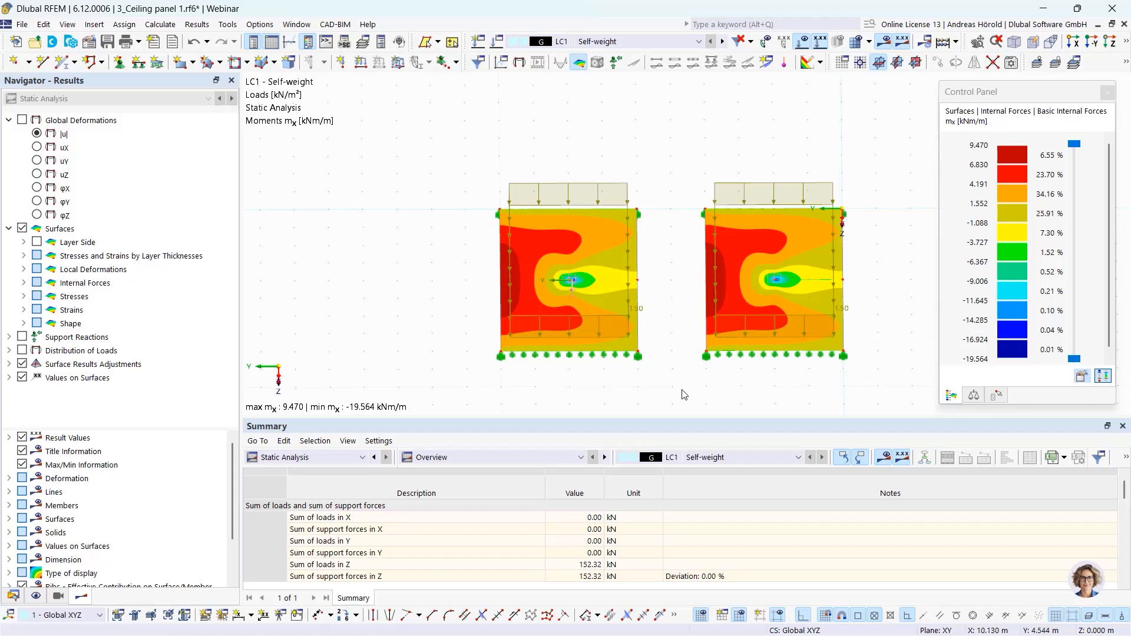
pyautogui.moveTo(669, 383); pyautogui.dragTo(917, 142)
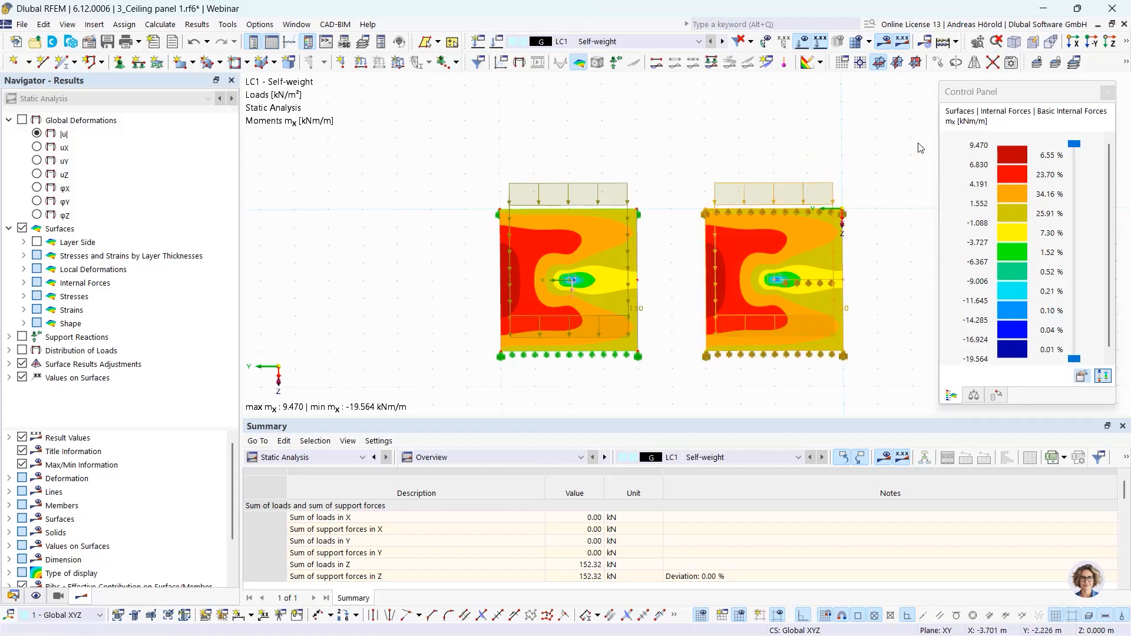
pyautogui.click(1125, 44)
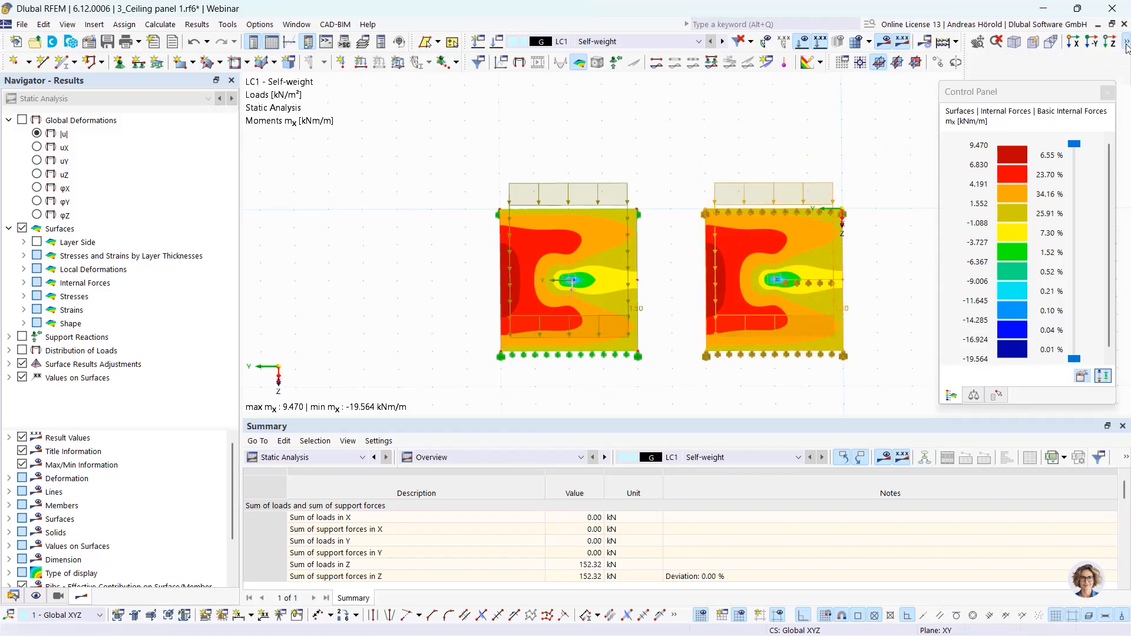
pyautogui.click(1018, 59)
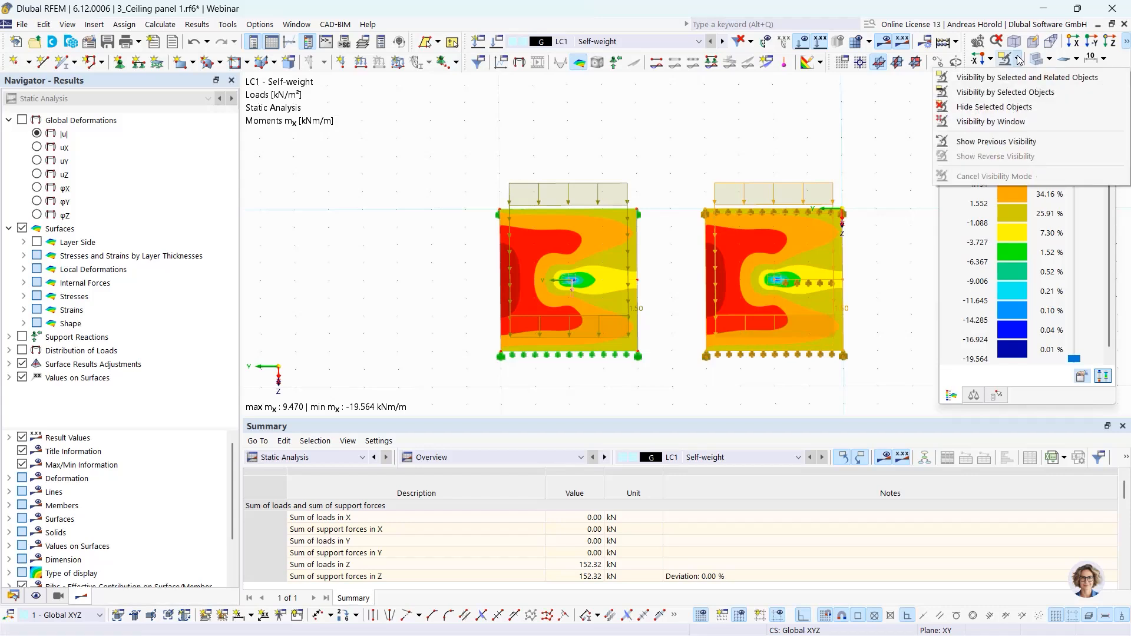
pyautogui.click(997, 108)
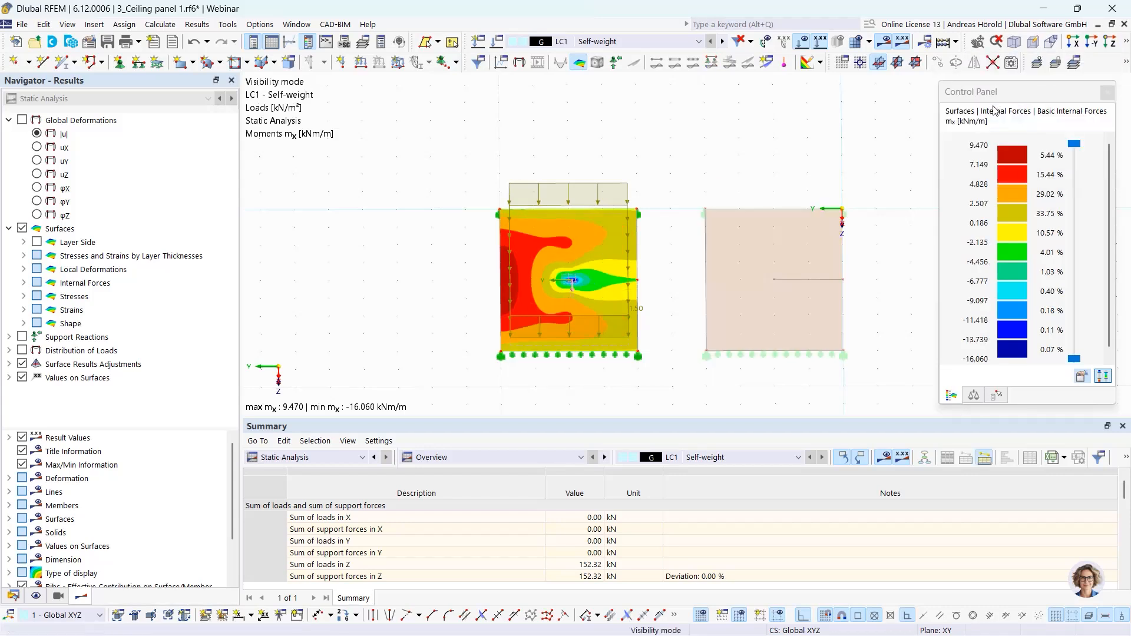
pyautogui.keyDown('ctrl'); pyautogui.moveTo(756, 379); pyautogui.dragTo(886, 365, button='middle'); pyautogui.keyUp('ctrl')
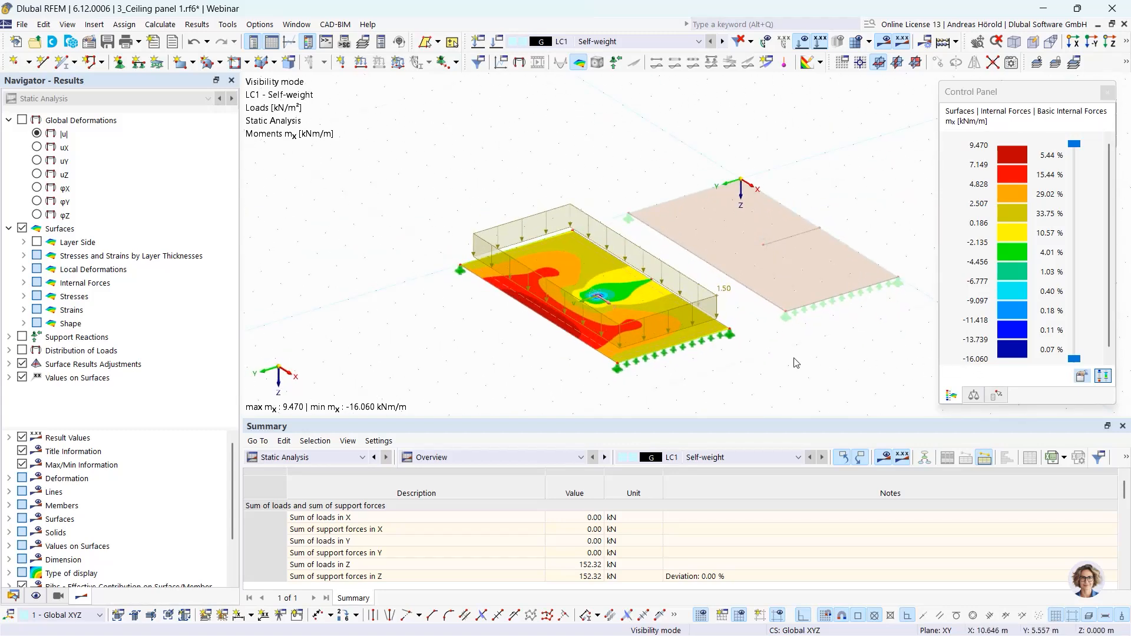
pyautogui.moveTo(802, 368); pyautogui.dragTo(778, 331, button='middle')
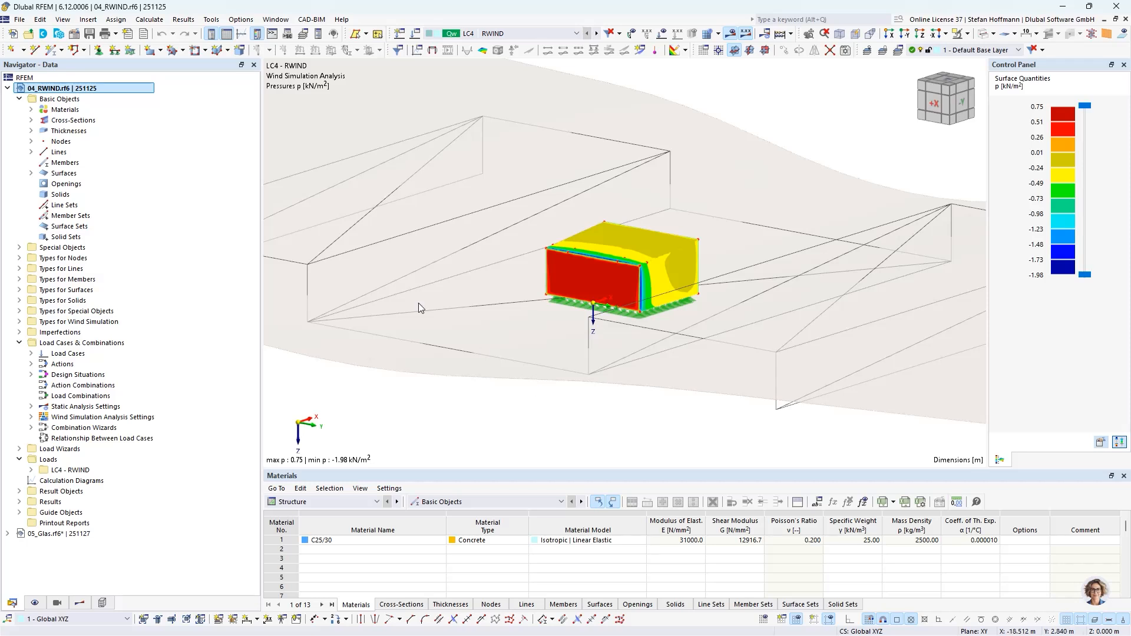
# - Examine the activated add-ons and standards in the base data of the 04_RWIND model
pyautogui.rightClick(88, 90)
pyautogui.click(98, 97)
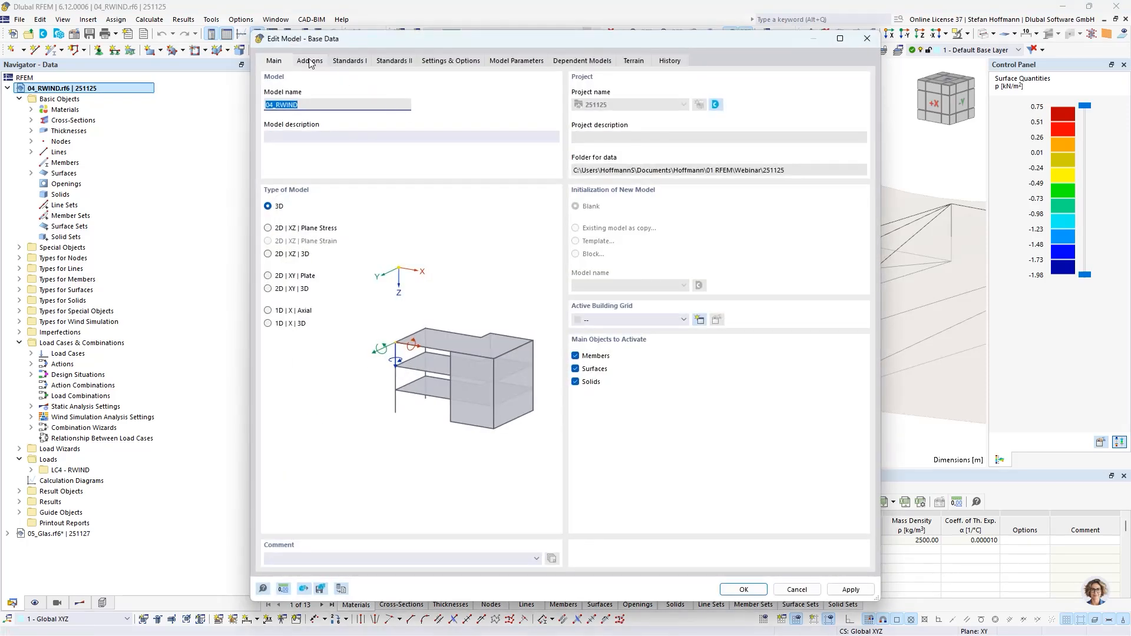
pyautogui.click(310, 61)
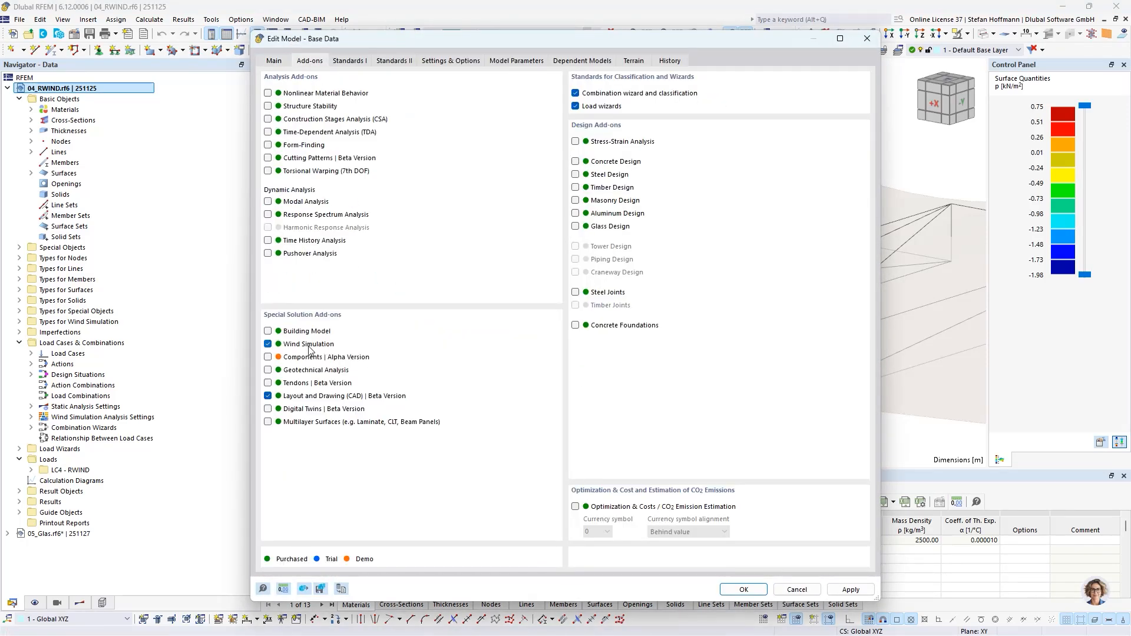
pyautogui.click(349, 61)
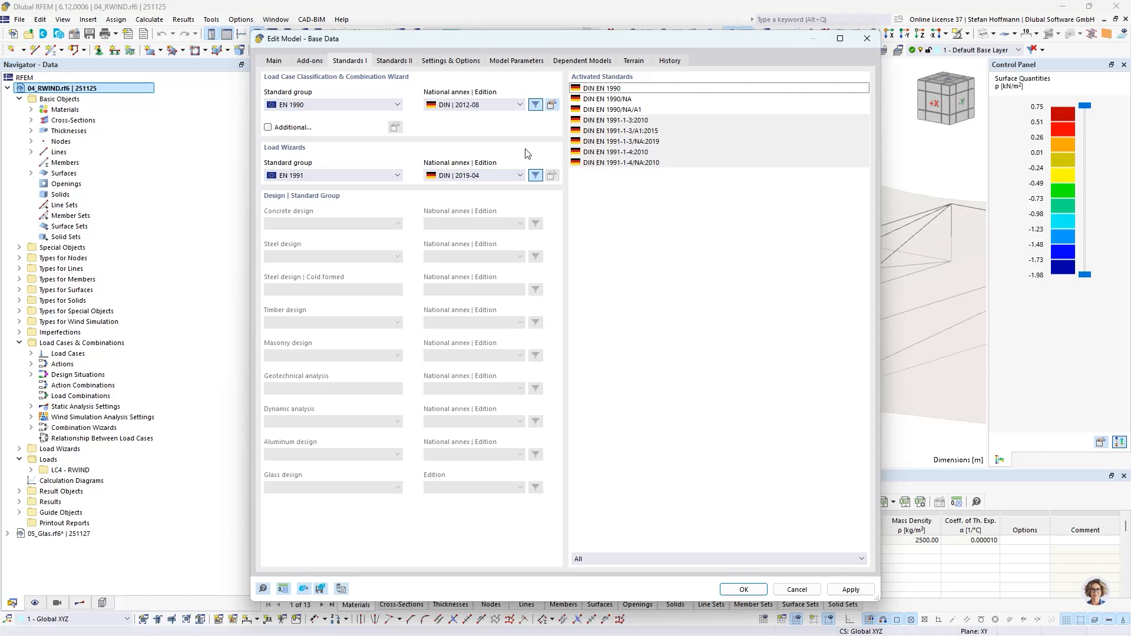
# - Examine the terrain settings in the base data, including the available terrain definition types, without changing anything
pyautogui.click(630, 62)
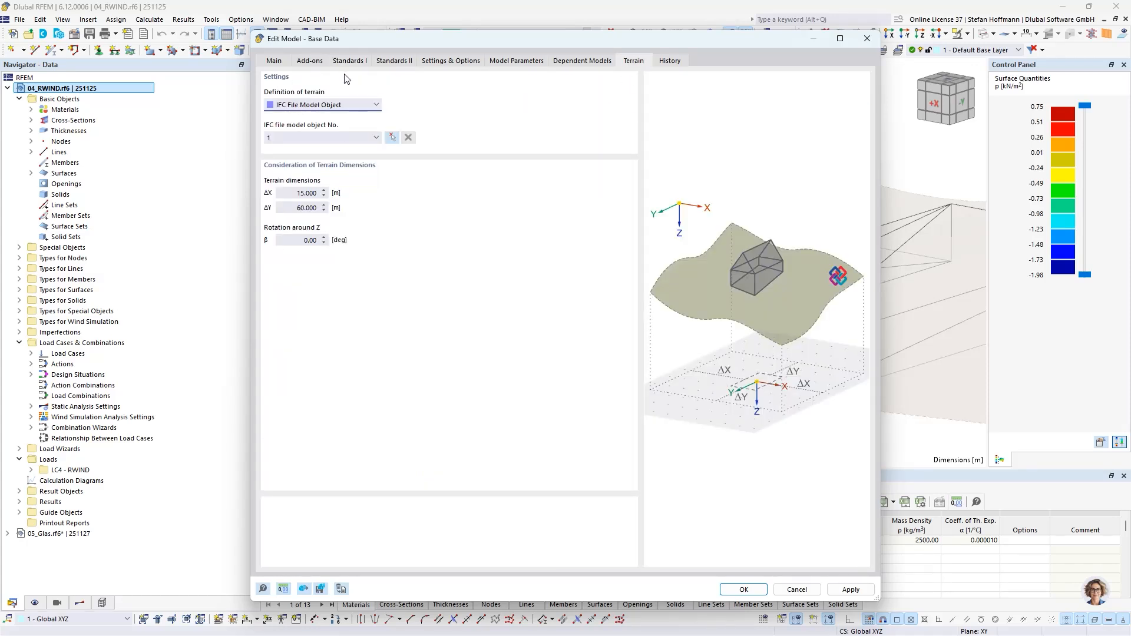
pyautogui.click(377, 106)
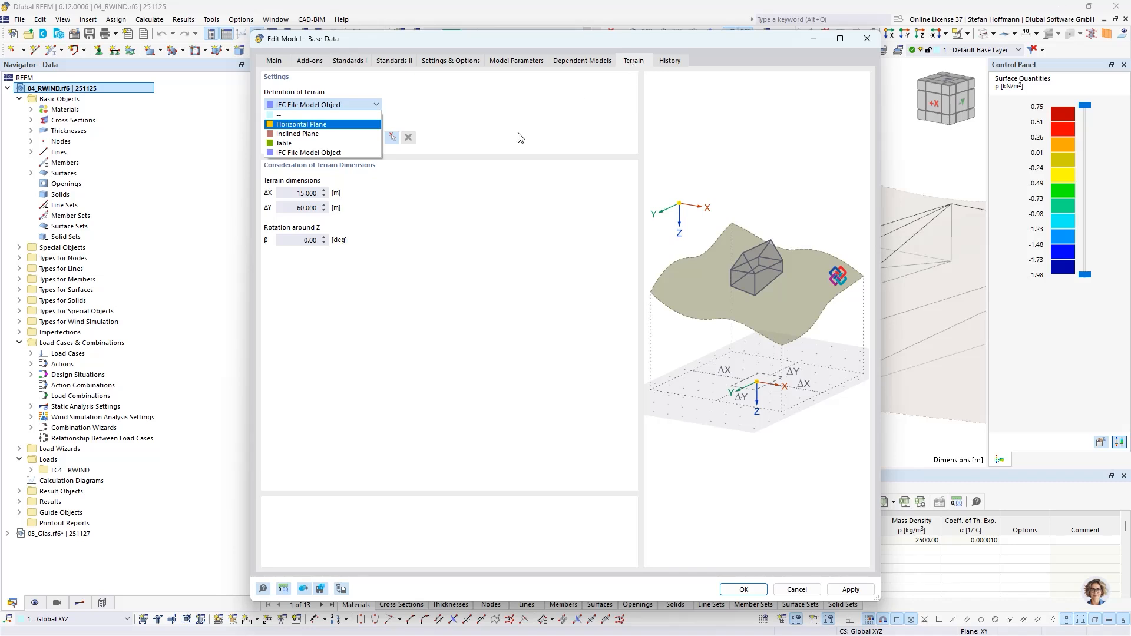
pyautogui.click(495, 156)
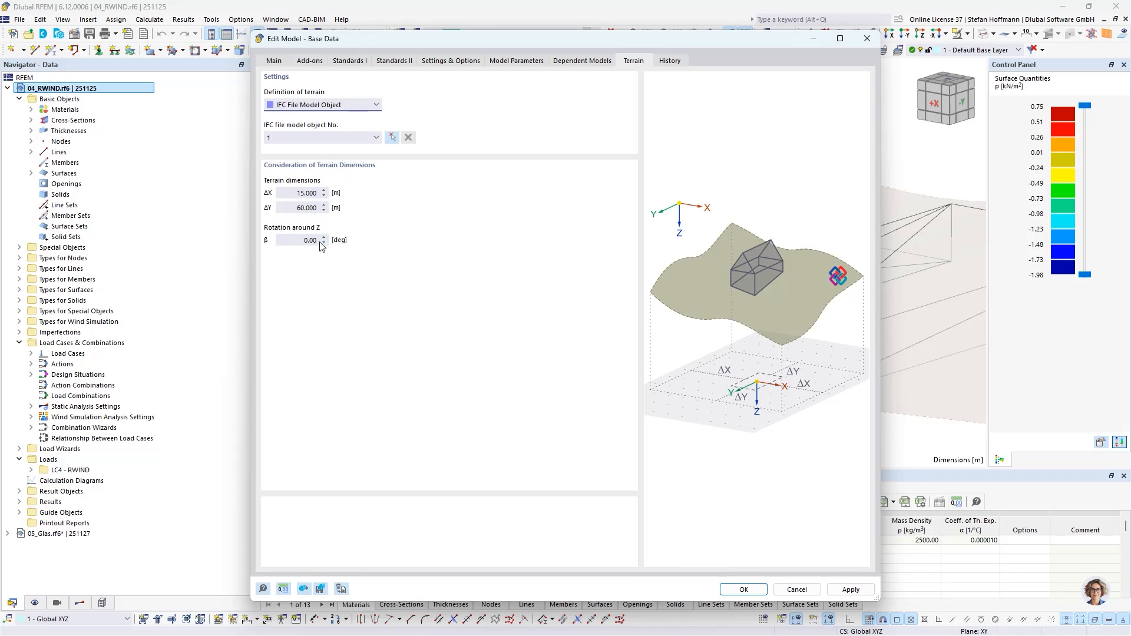
pyautogui.click(797, 589)
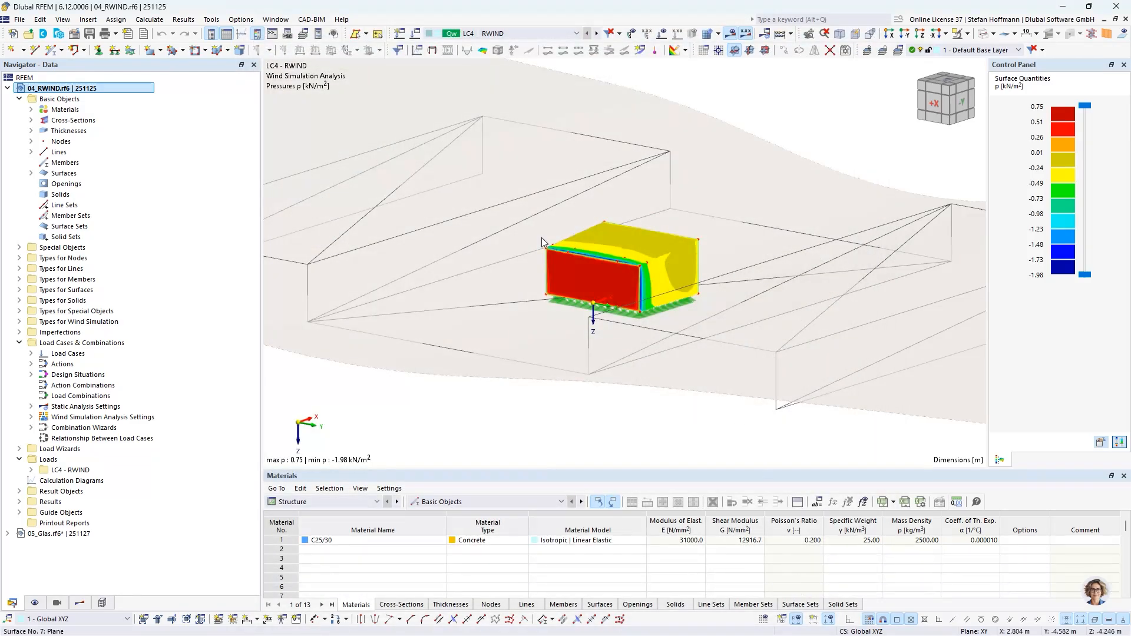
# - Examine the wind simulation mesh settings, including shrink wrapping and terrain options, without changing anything
pyautogui.click(150, 20)
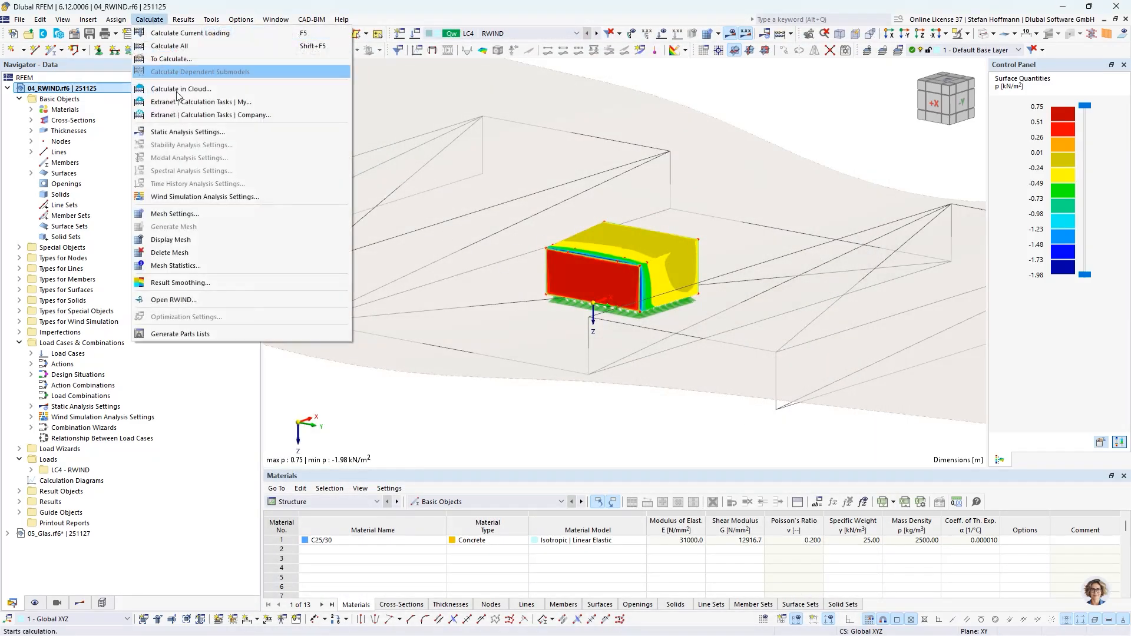
pyautogui.click(196, 218)
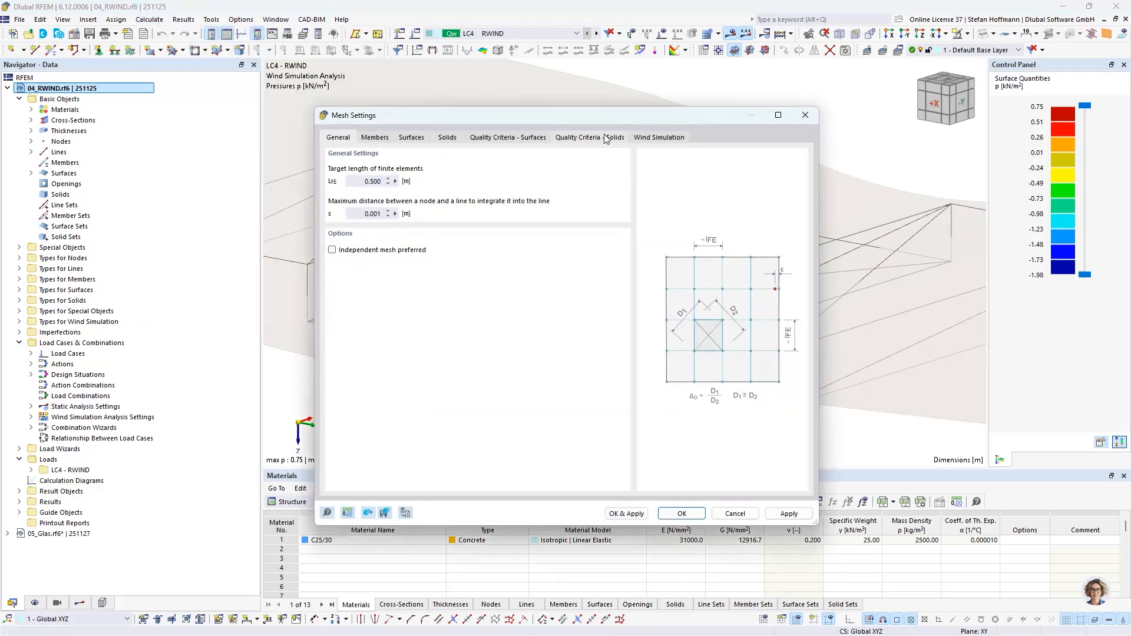
pyautogui.click(654, 138)
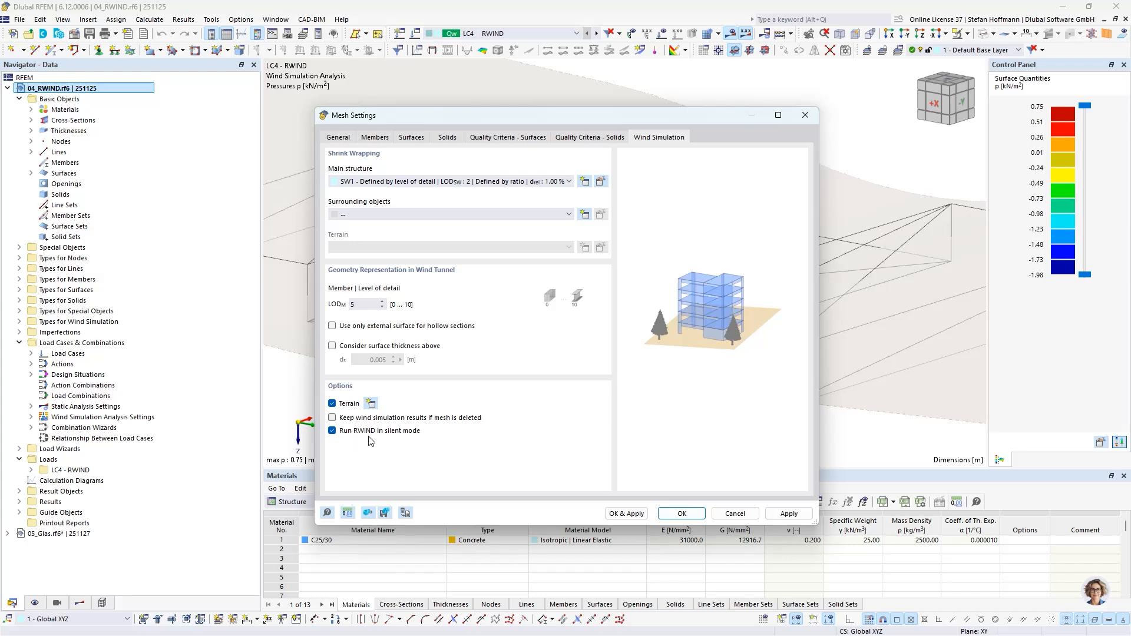
pyautogui.click(732, 514)
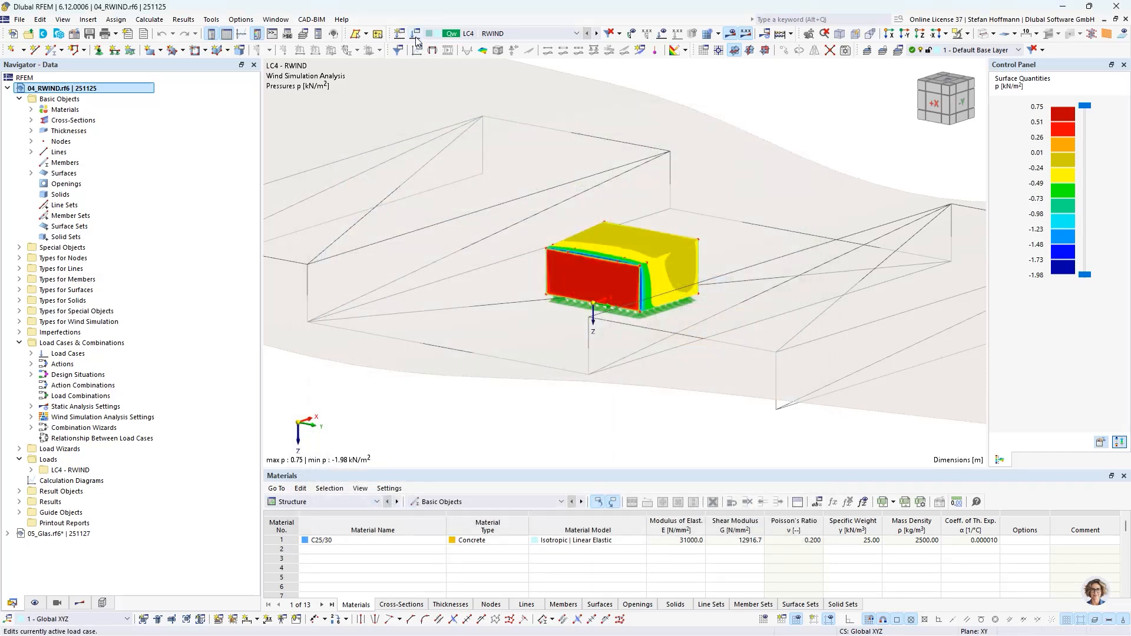
# - Examine the WA1 wind simulation analysis settings of load case RWIND, including simulation type, steady flow, residue monitoring and relaxation factors, without changing anything
pyautogui.click(416, 40)
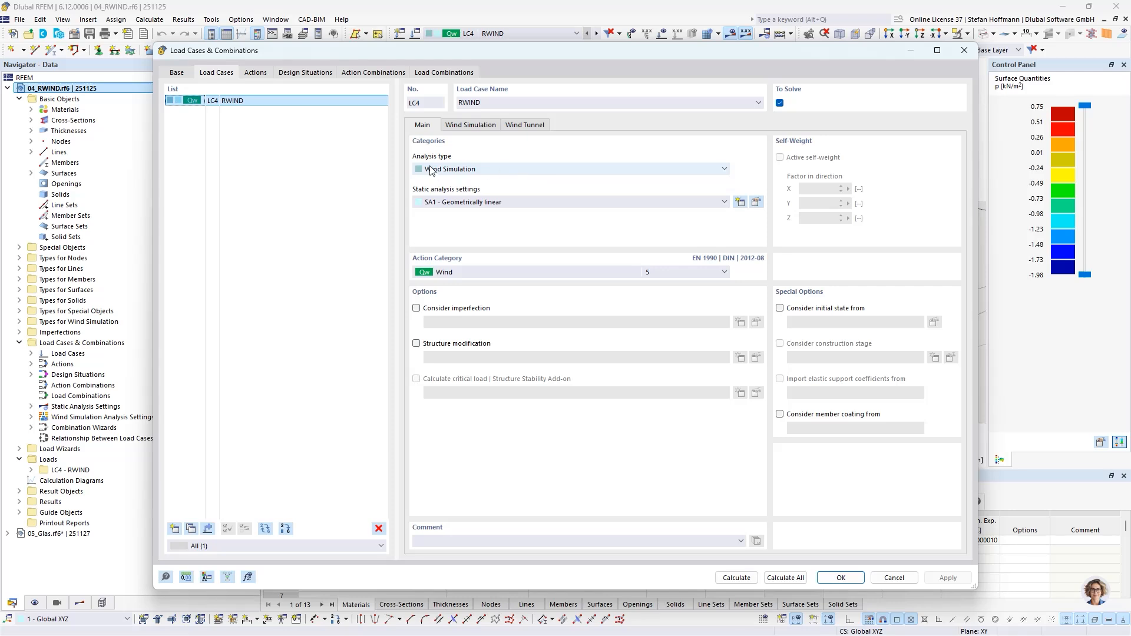
pyautogui.click(470, 126)
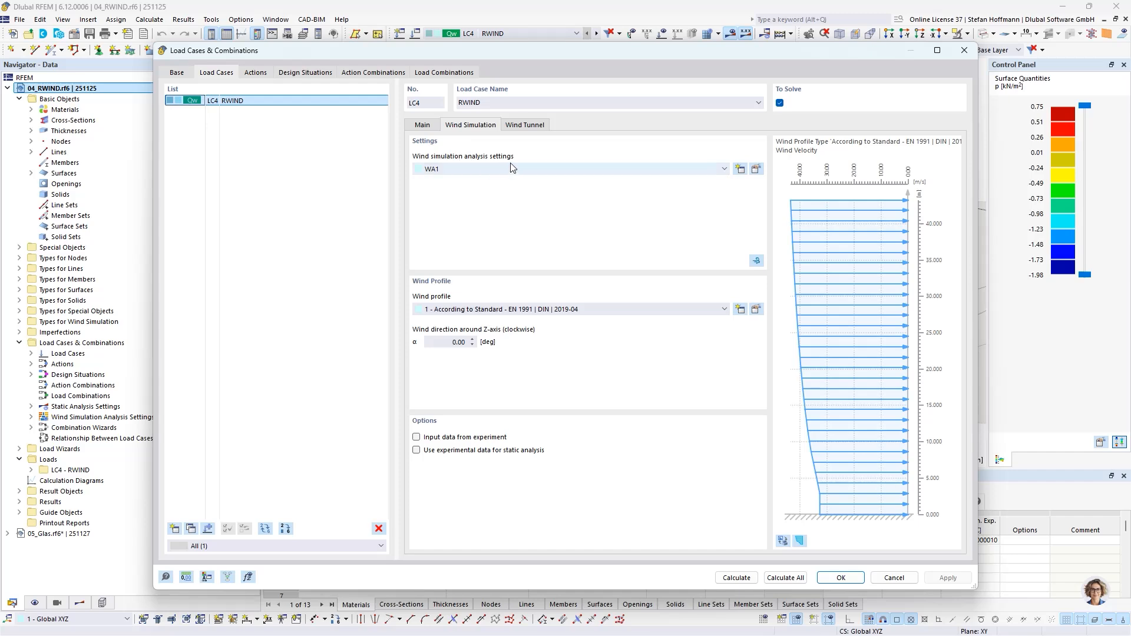
pyautogui.click(756, 169)
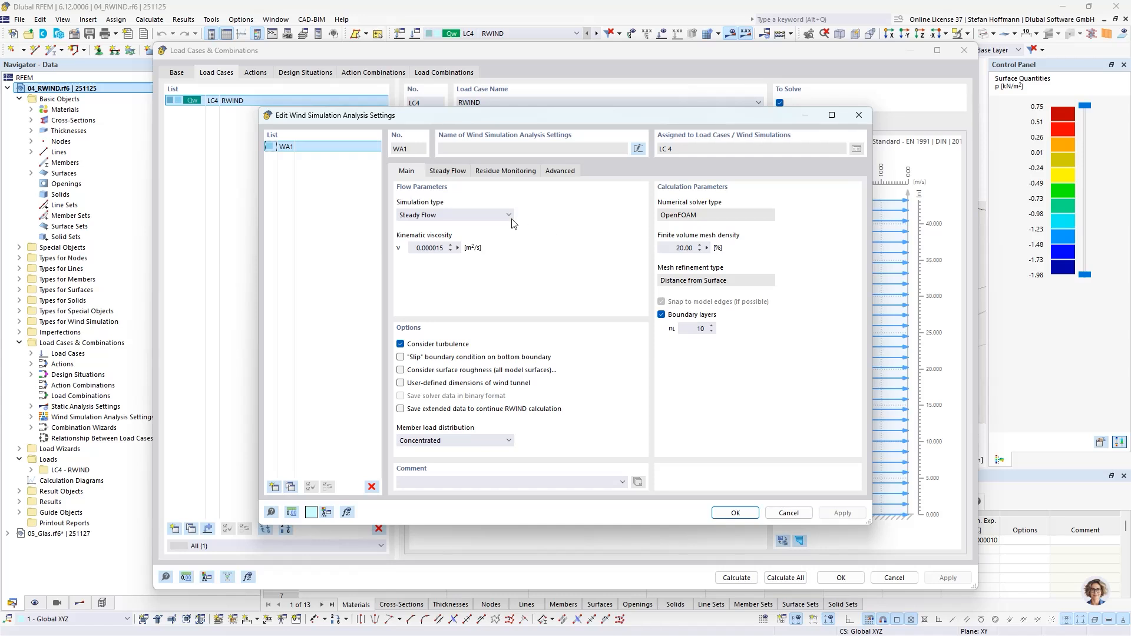
pyautogui.click(504, 217)
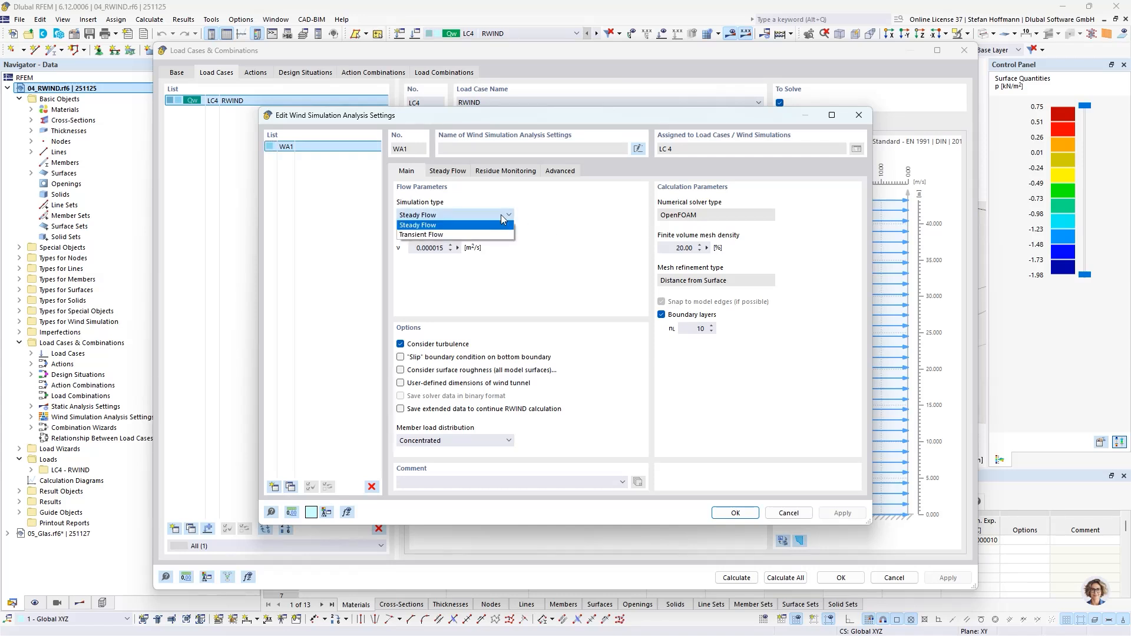
pyautogui.click(501, 216)
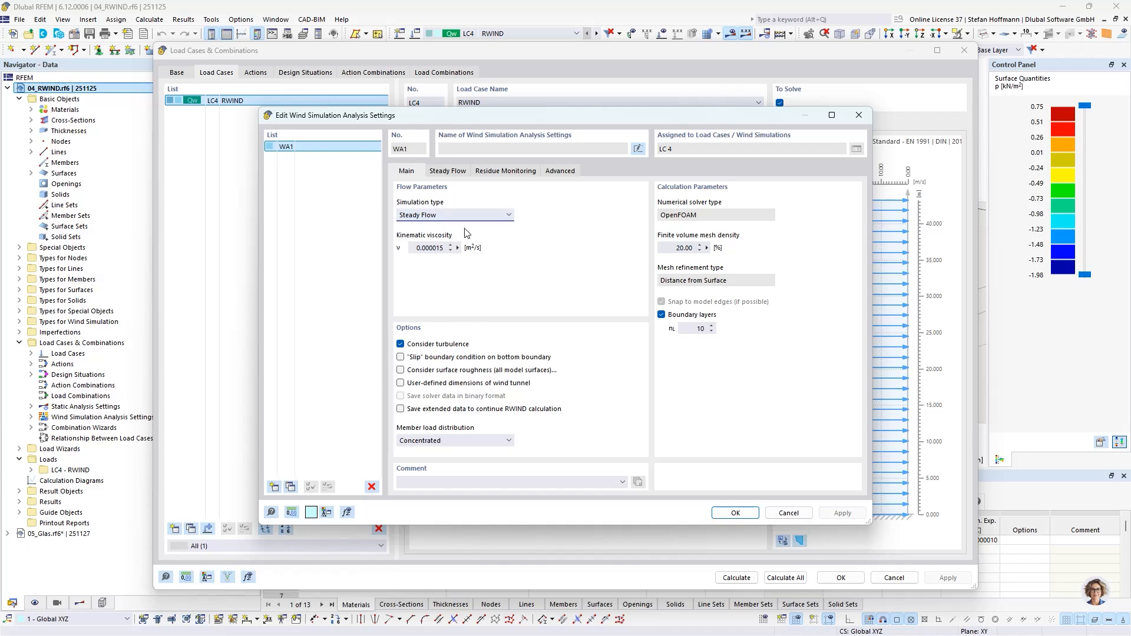
pyautogui.click(455, 172)
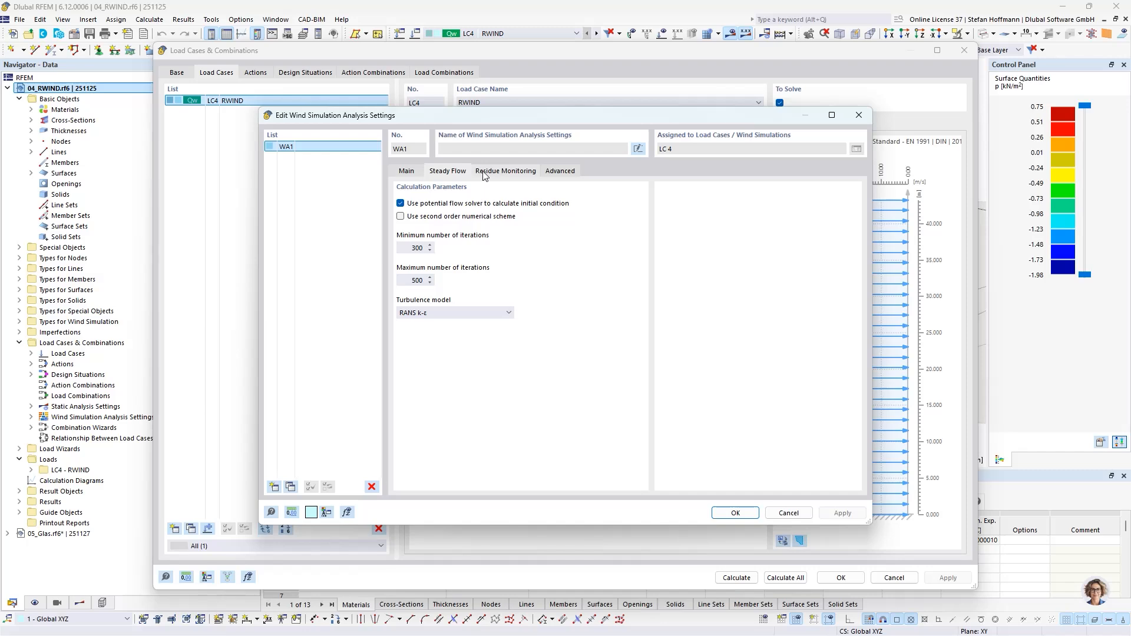
pyautogui.click(483, 172)
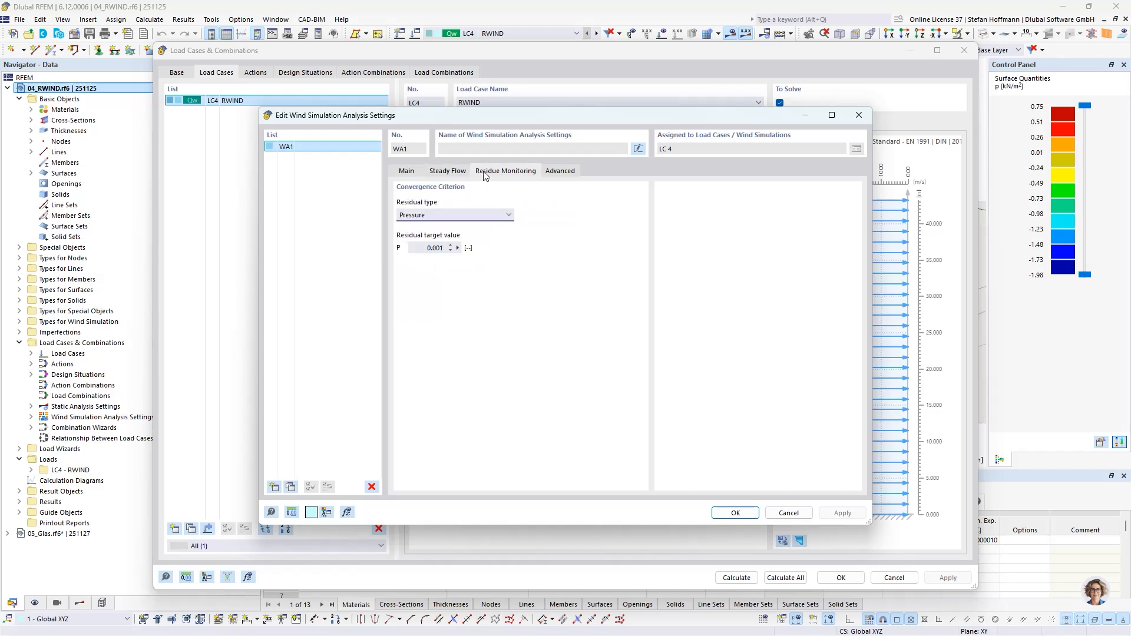
pyautogui.click(554, 171)
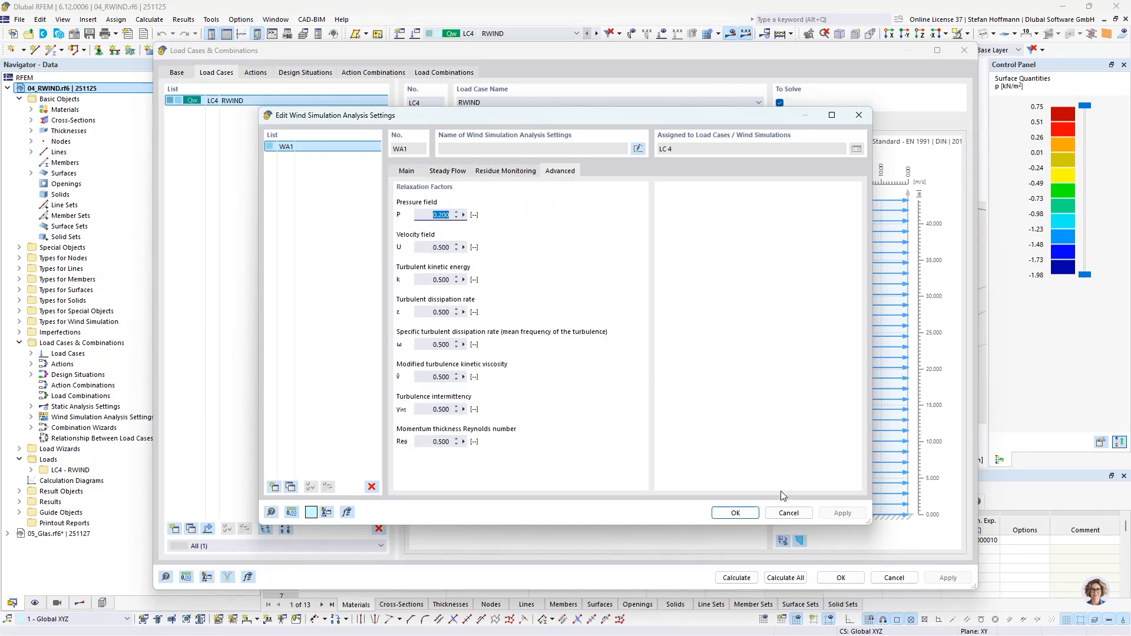
pyautogui.click(788, 513)
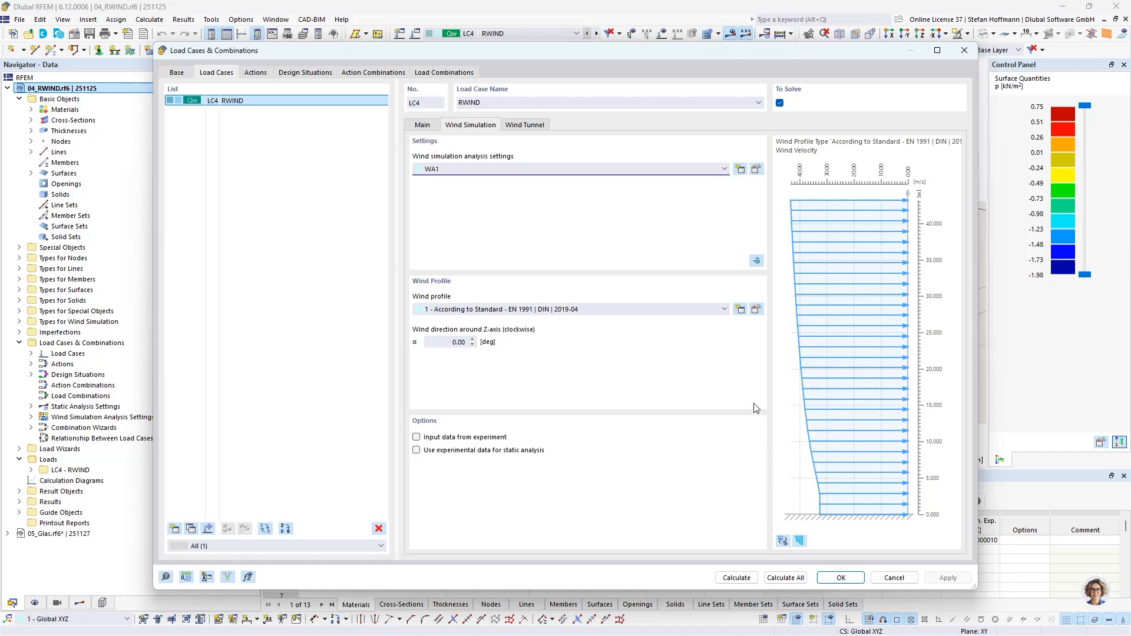
# - Examine the location, terrain and velocity parameters of the load case's EN 1991 wind profile and leave the load case settings unchanged
pyautogui.click(756, 310)
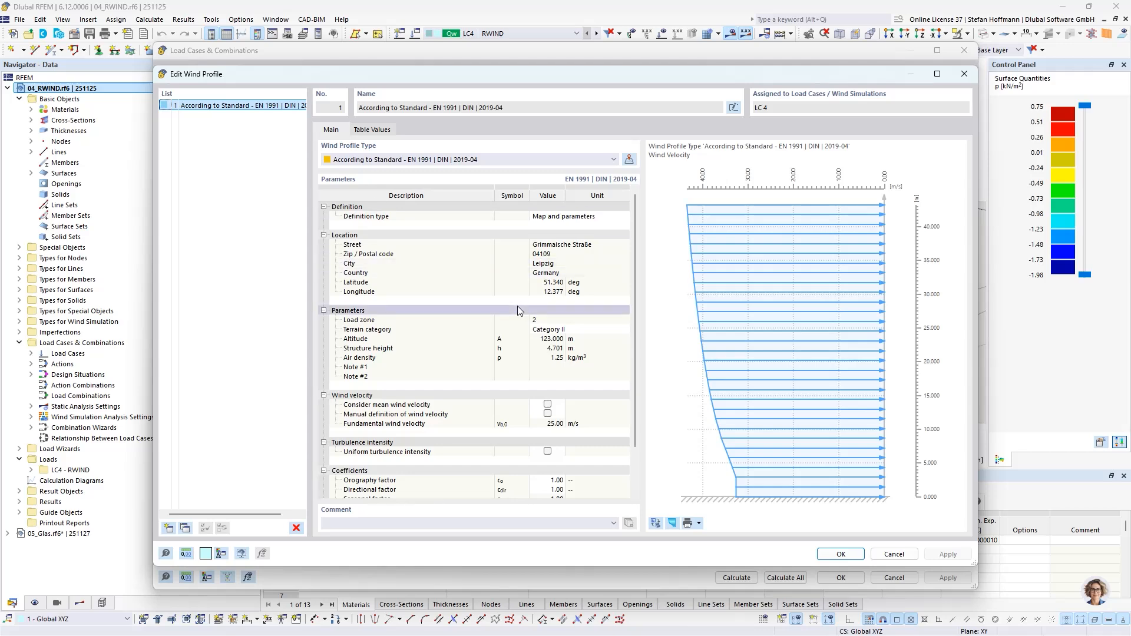
pyautogui.click(894, 555)
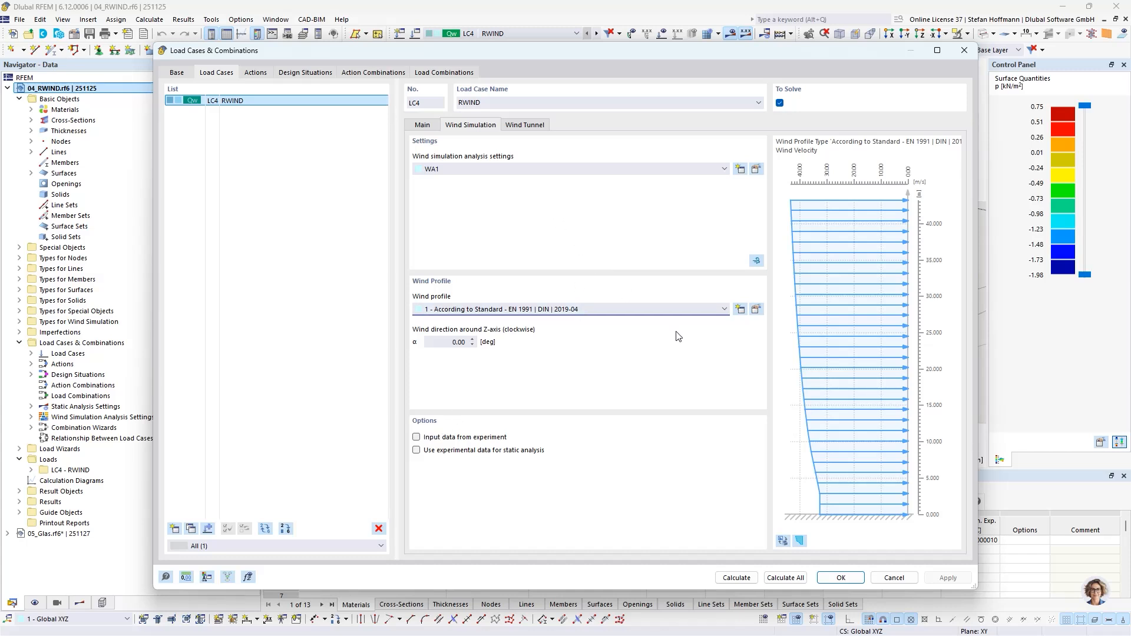
pyautogui.click(895, 576)
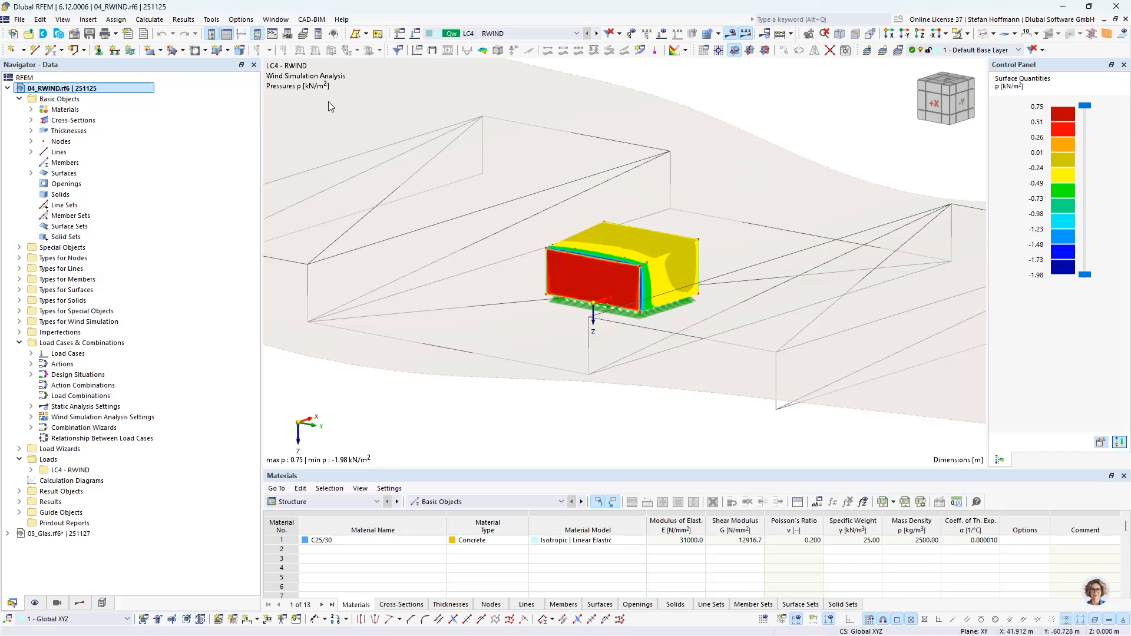
# - Examine surface 1's wind simulation settings and the parameters of a Permeable surface type in a new roughness and permeability definition, without saving
pyautogui.click(32, 173)
pyautogui.doubleClick(83, 184)
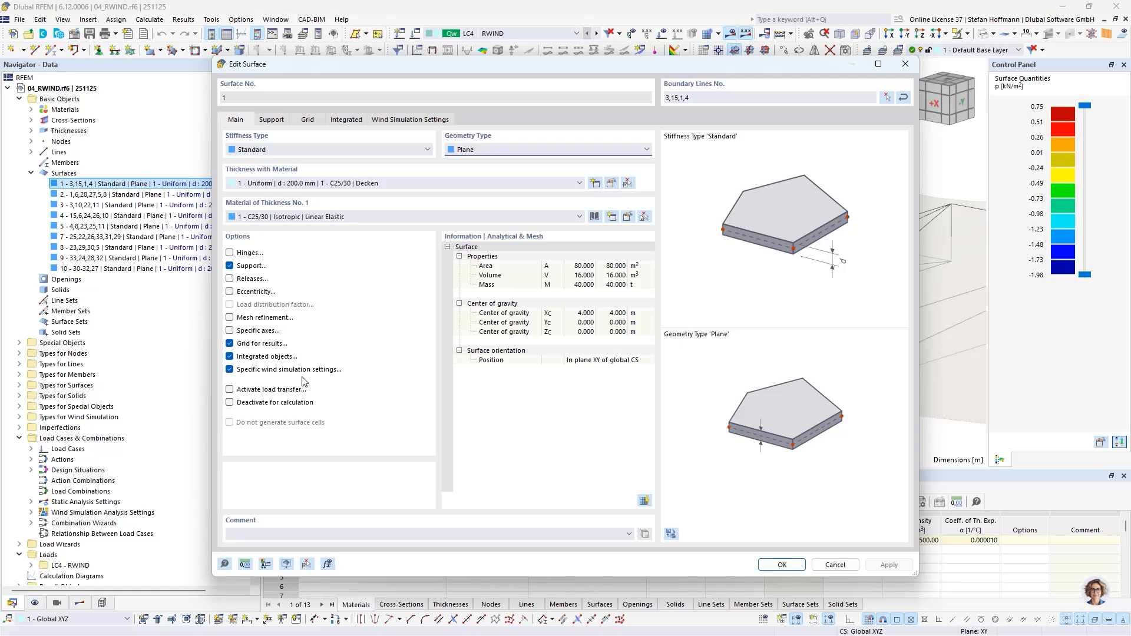
pyautogui.click(378, 121)
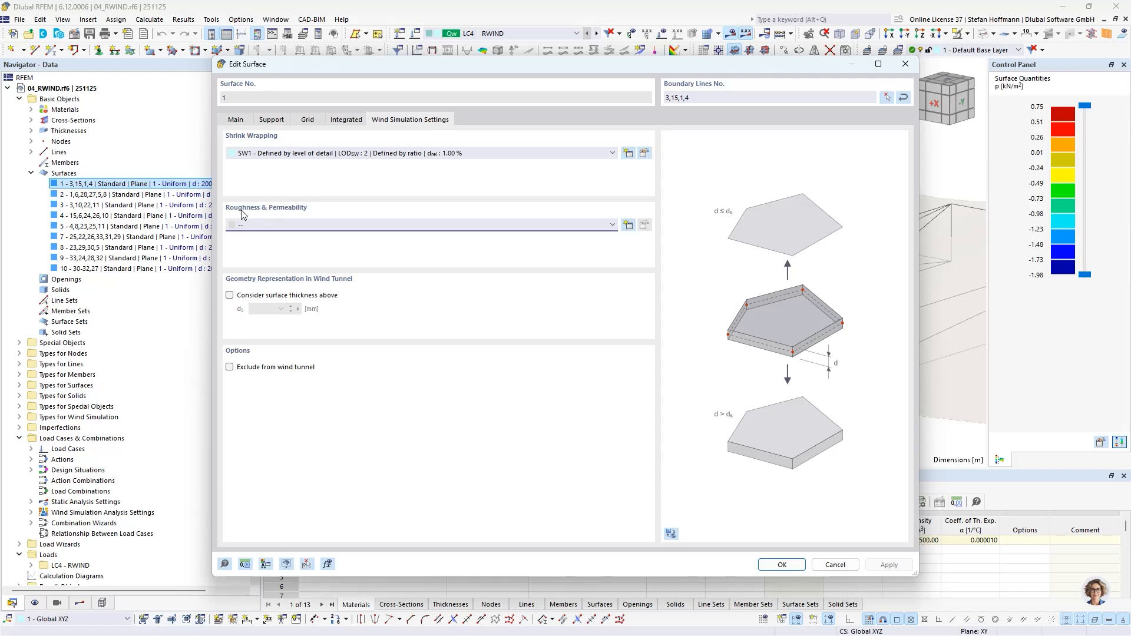
pyautogui.click(628, 225)
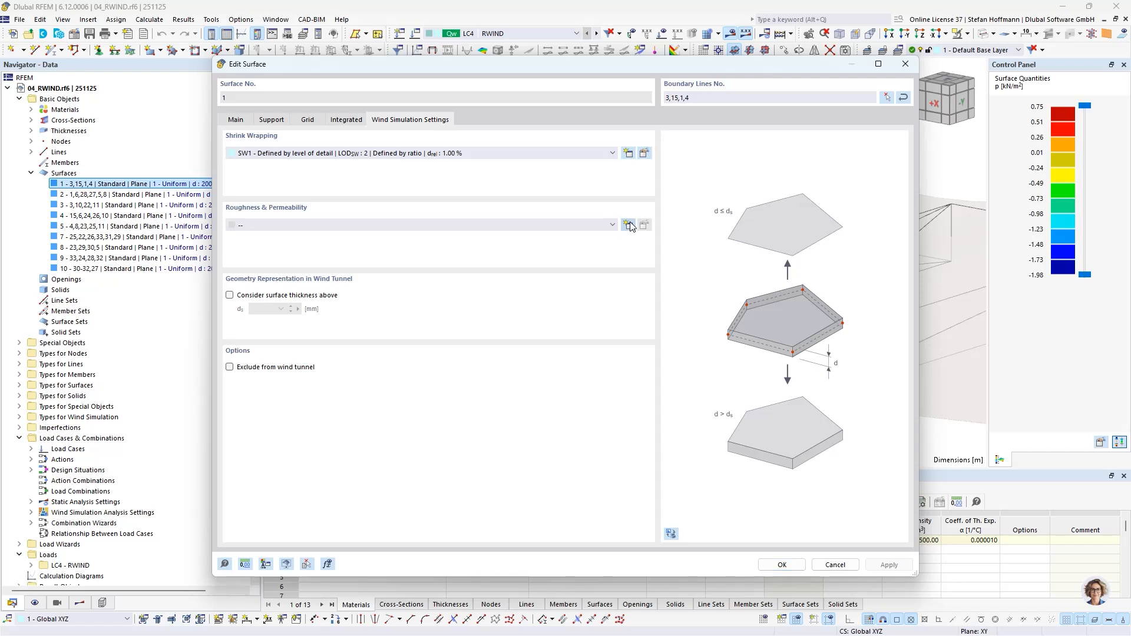
pyautogui.click(455, 181)
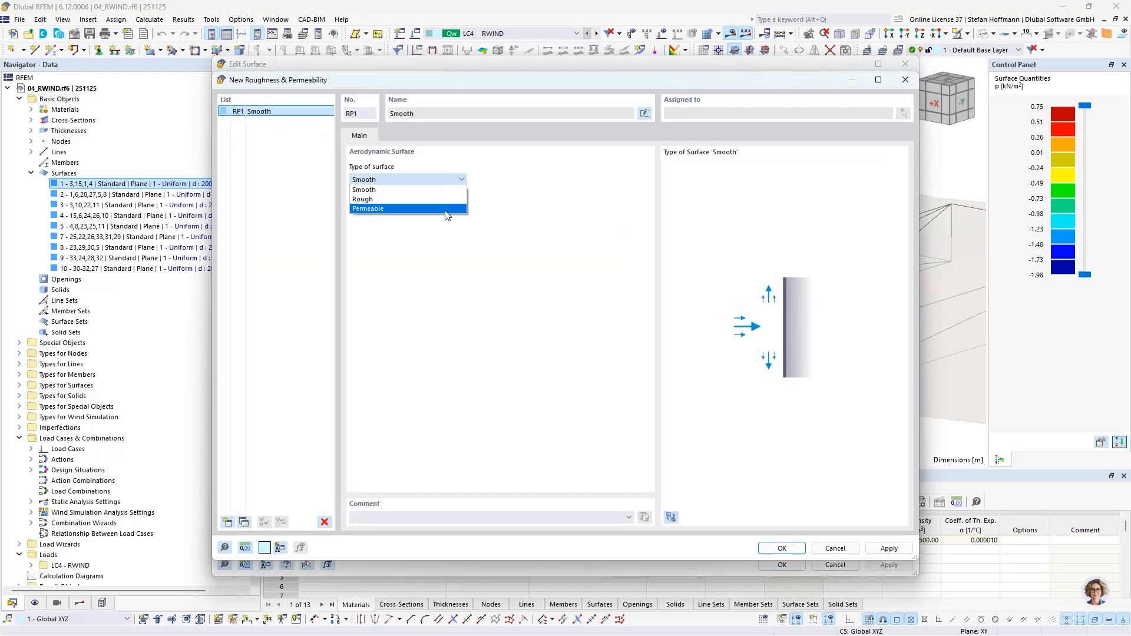
pyautogui.click(448, 209)
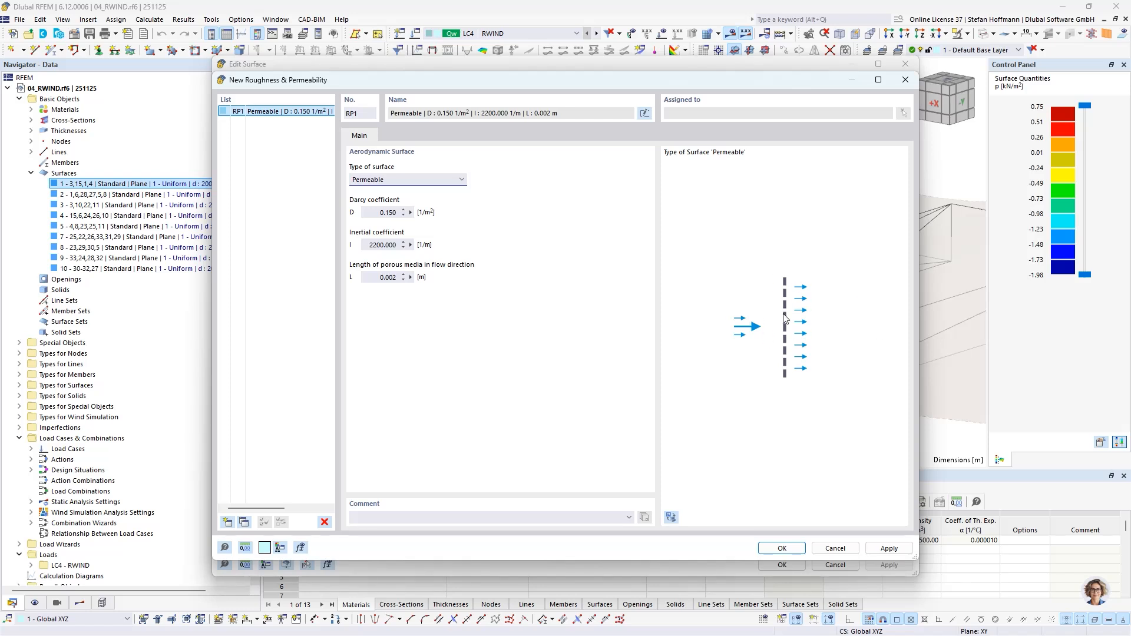
pyautogui.click(834, 549)
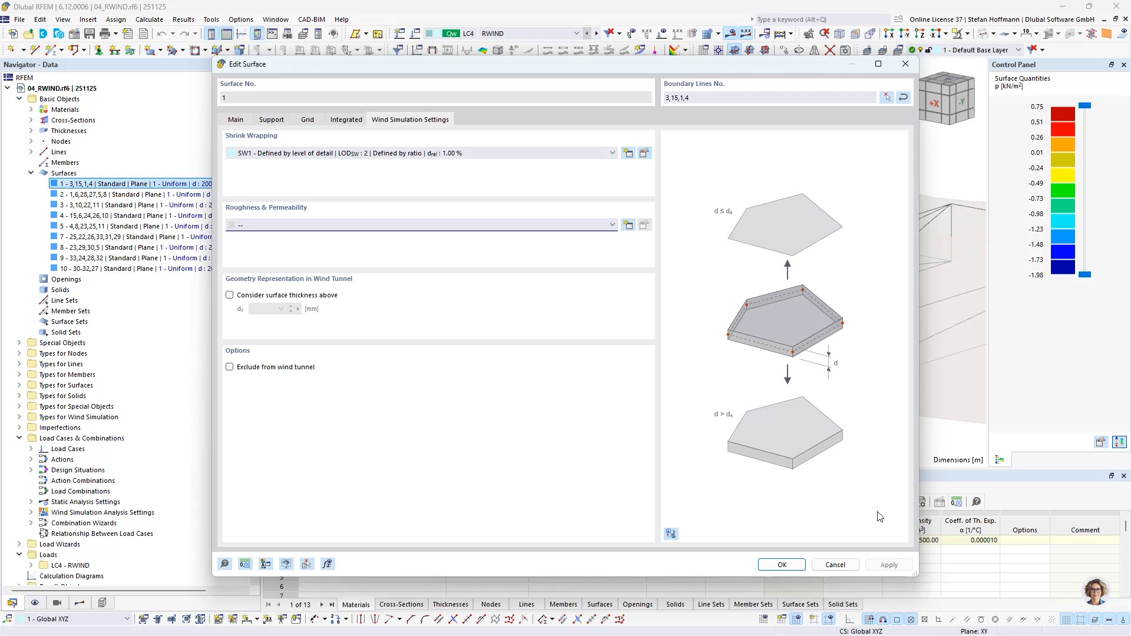
pyautogui.click(835, 564)
# - Compare the surface pressure results on the original model with those on the computational model, ending on the computational model
pyautogui.click(81, 603)
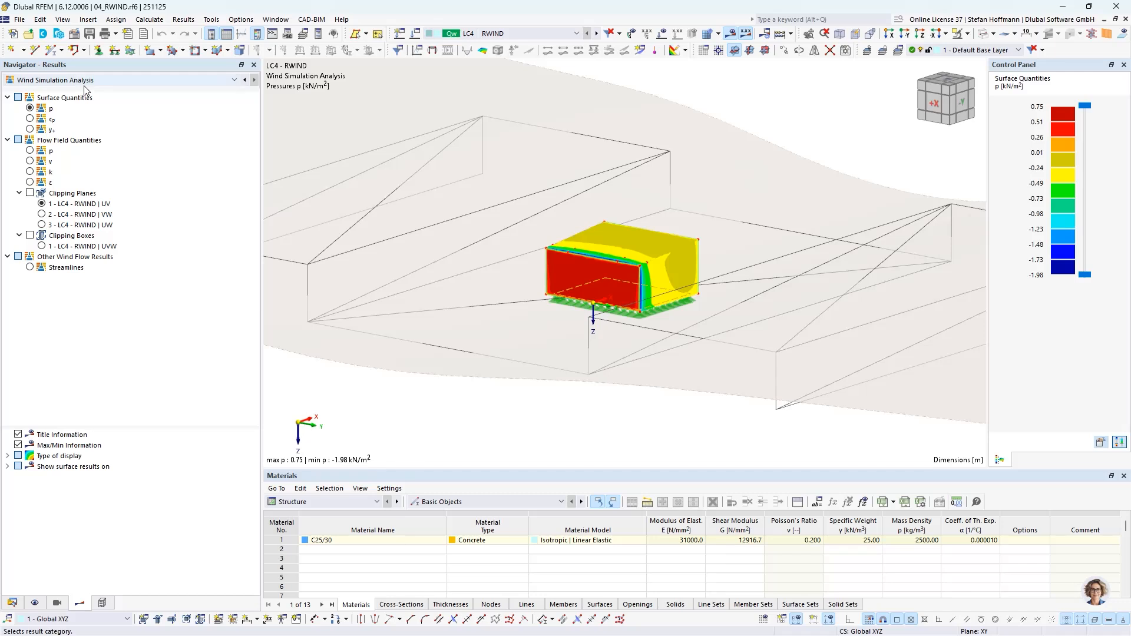
pyautogui.click(7, 466)
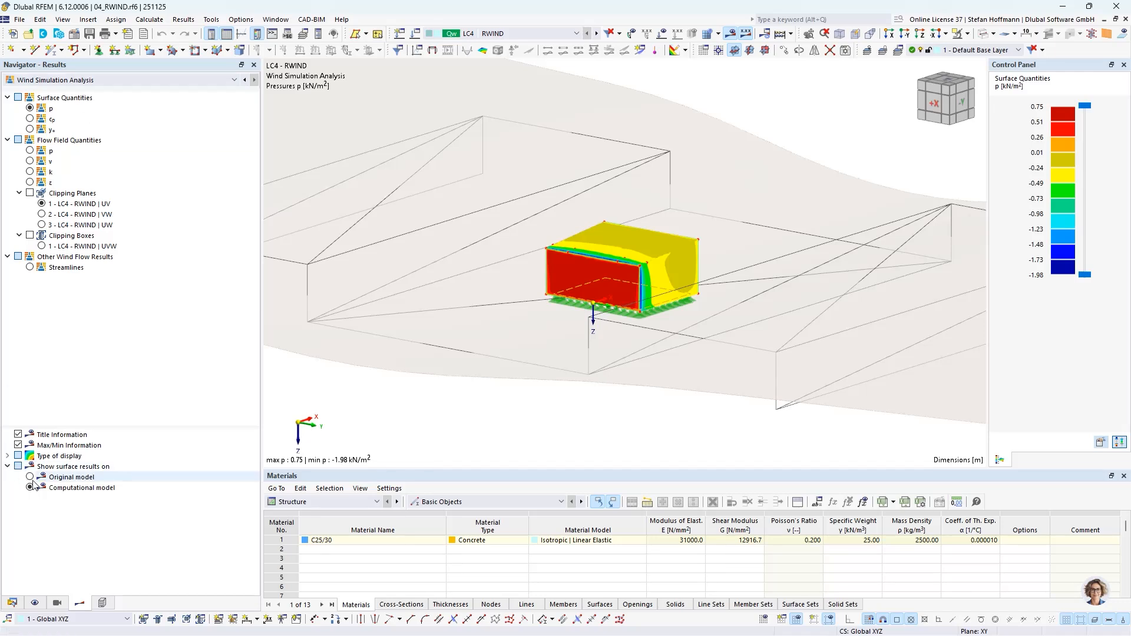
pyautogui.click(30, 477)
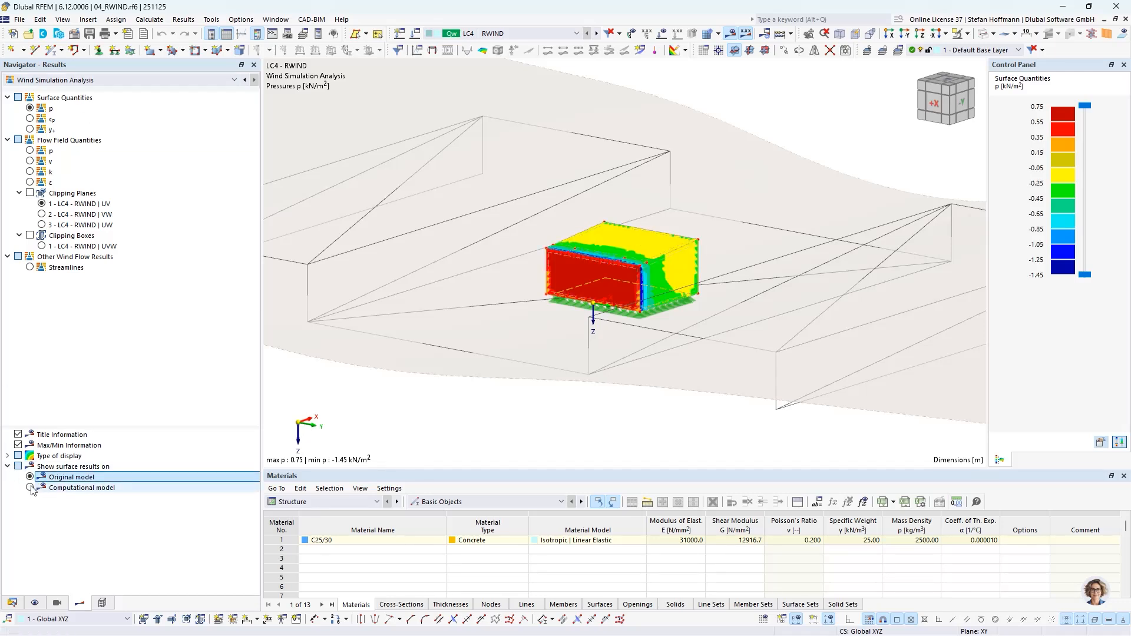
pyautogui.click(30, 488)
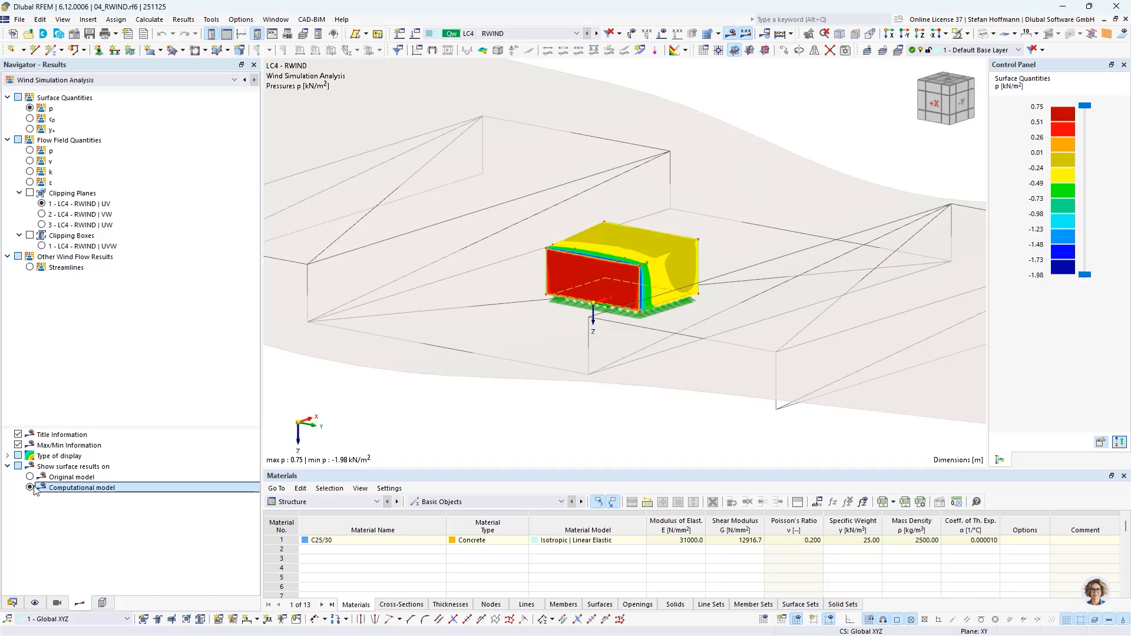
# - Collapse the 04_RWIND model's data tree and switch to the 05_Glas model
pyautogui.click(20, 600)
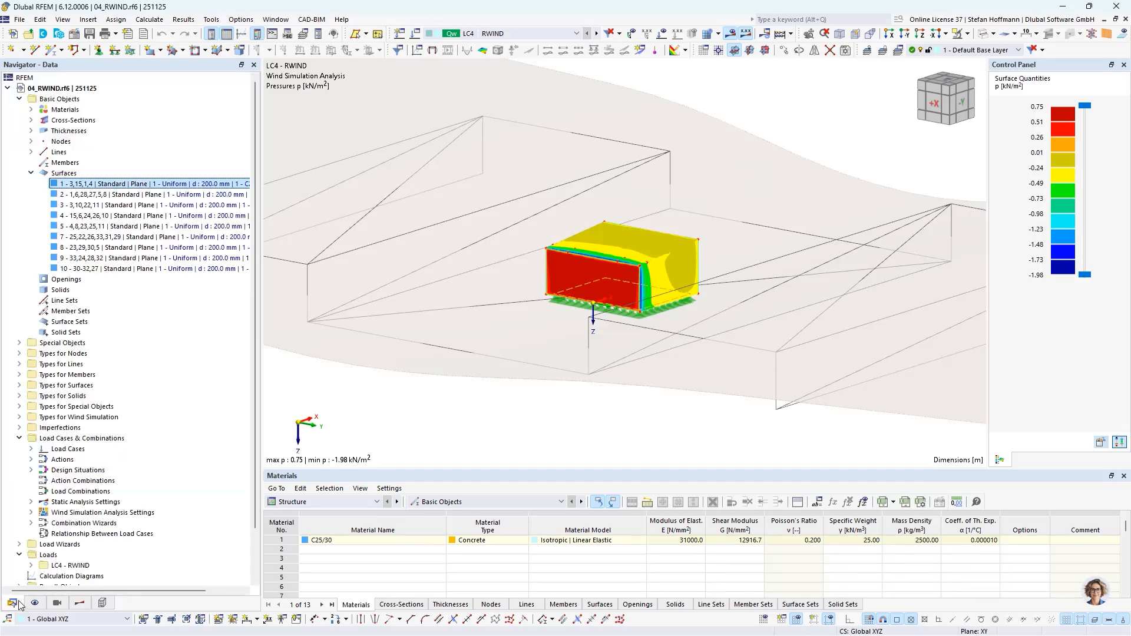
pyautogui.click(7, 87)
pyautogui.click(56, 99)
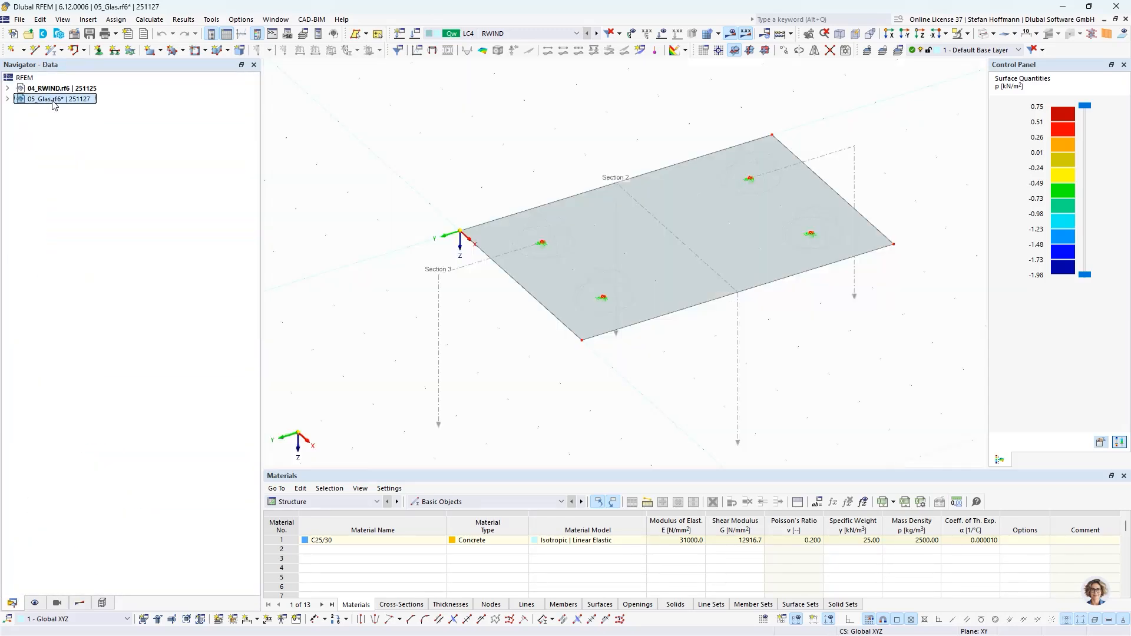
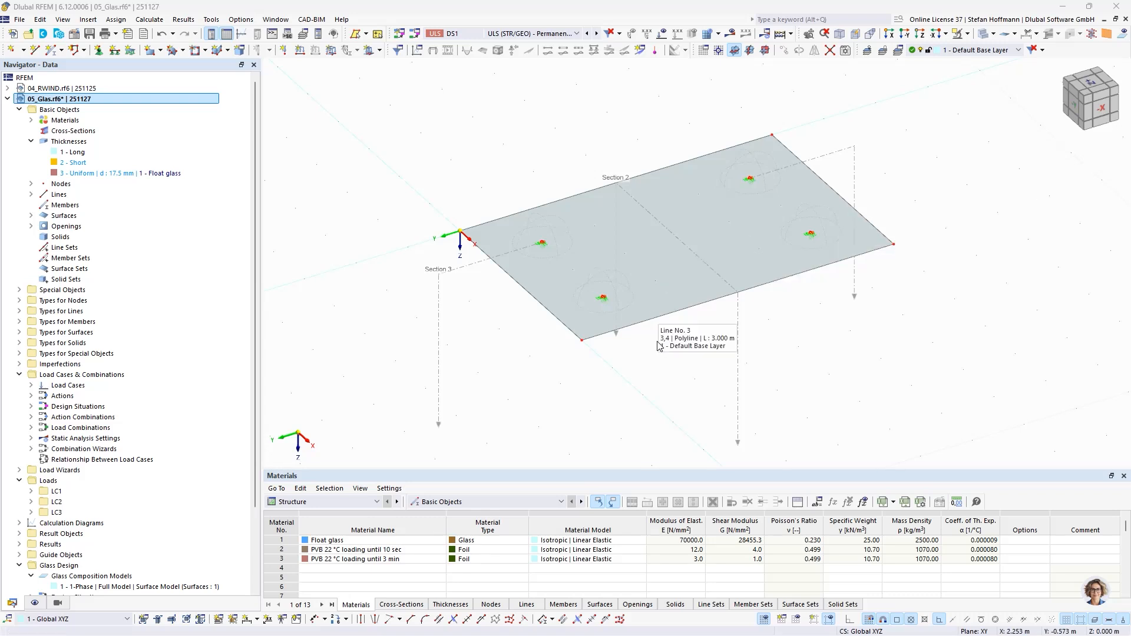
# - Examine the layers of the Long glass thickness and the elastic properties of its PVB foil material, leaving both definitions unchanged
pyautogui.moveTo(658, 358); pyautogui.dragTo(579, 386, button='middle')
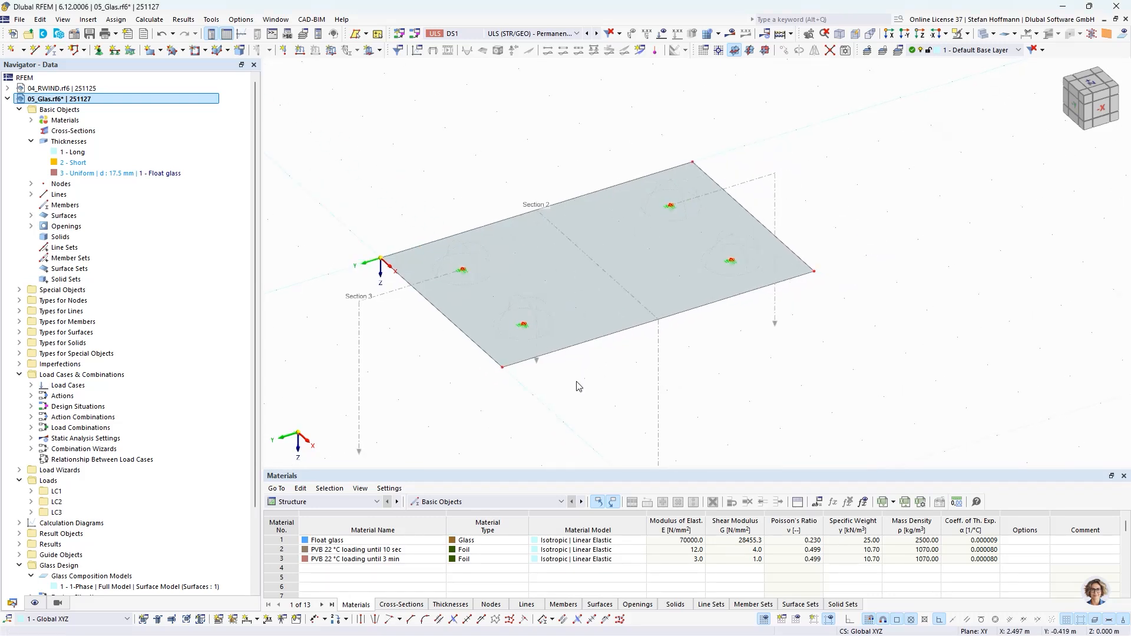
pyautogui.scroll(2, 489, 280)
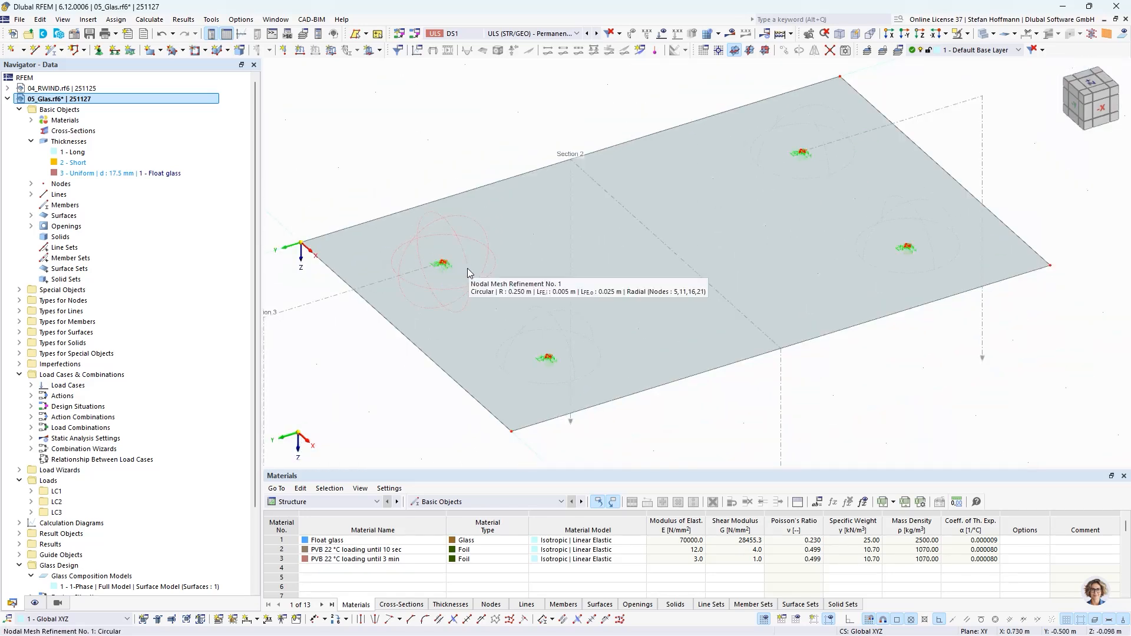
pyautogui.doubleClick(72, 151)
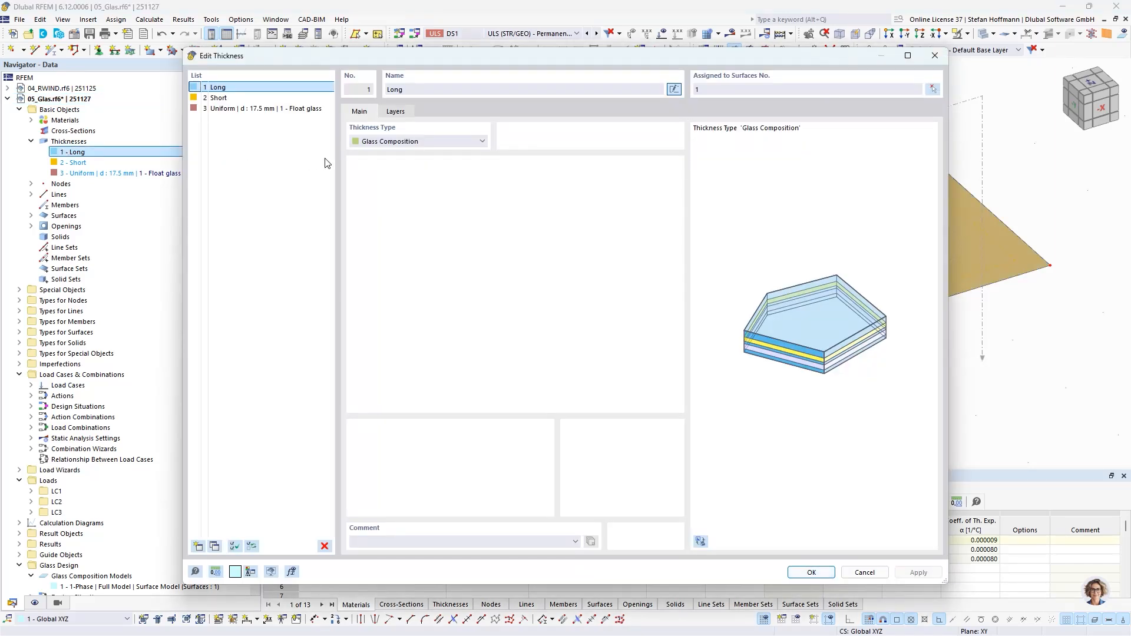
pyautogui.click(395, 112)
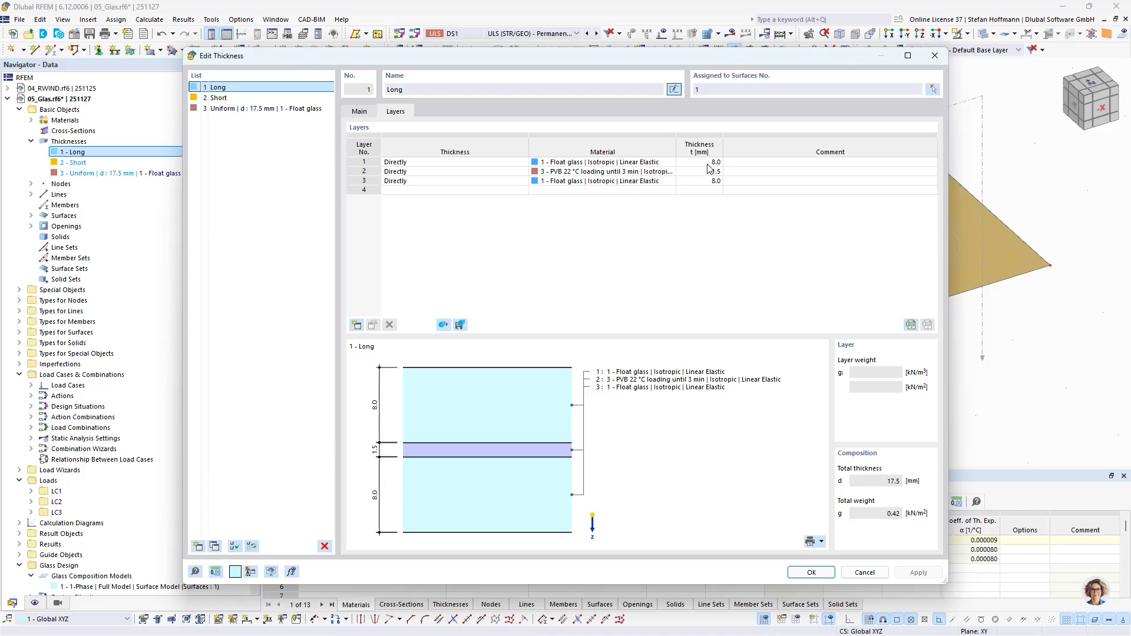
pyautogui.click(597, 176)
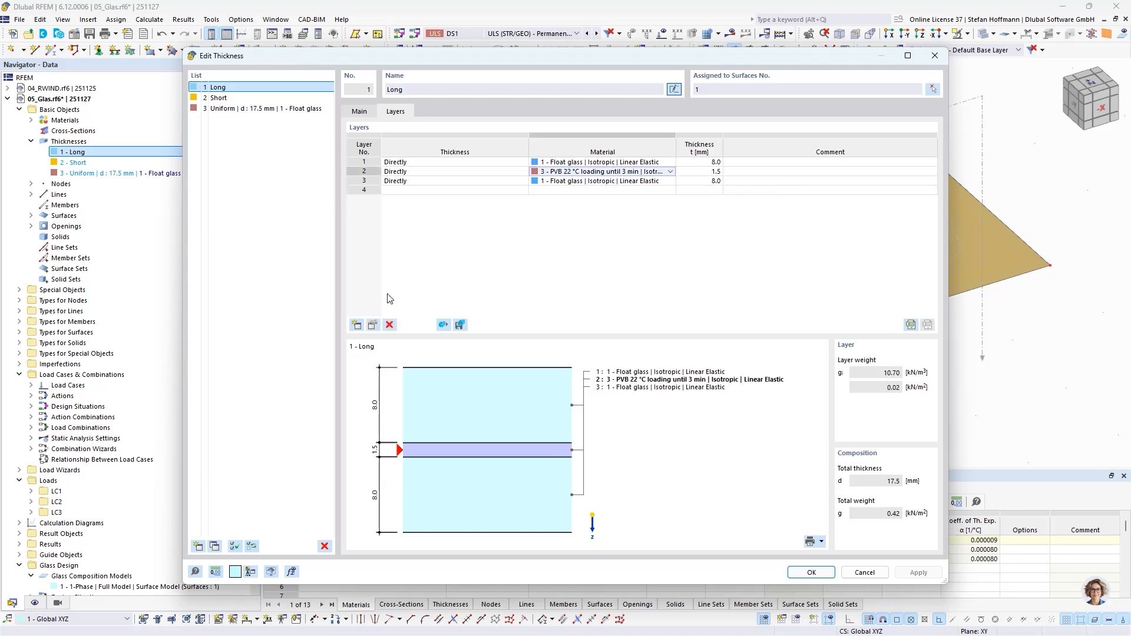
pyautogui.click(373, 324)
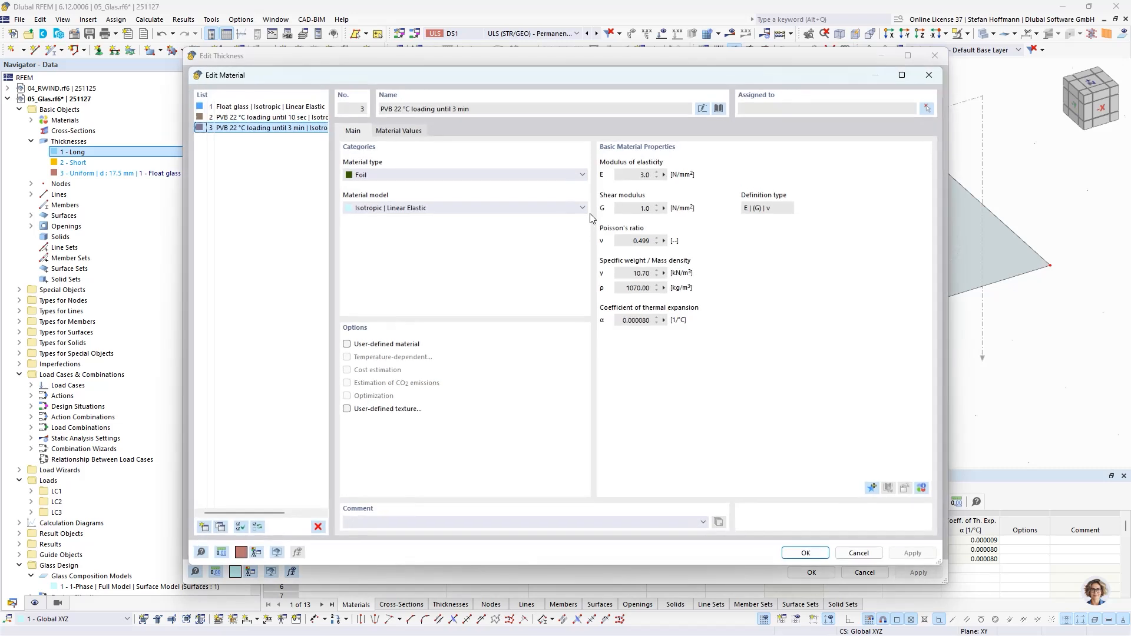
pyautogui.doubleClick(643, 175)
pyautogui.click(930, 76)
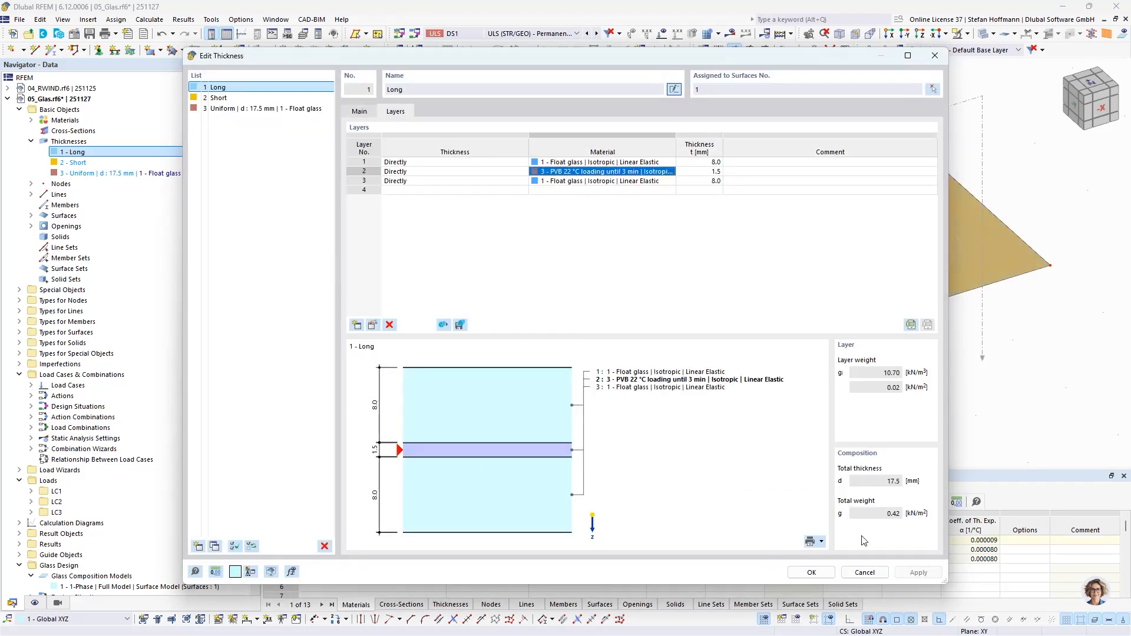
pyautogui.click(871, 572)
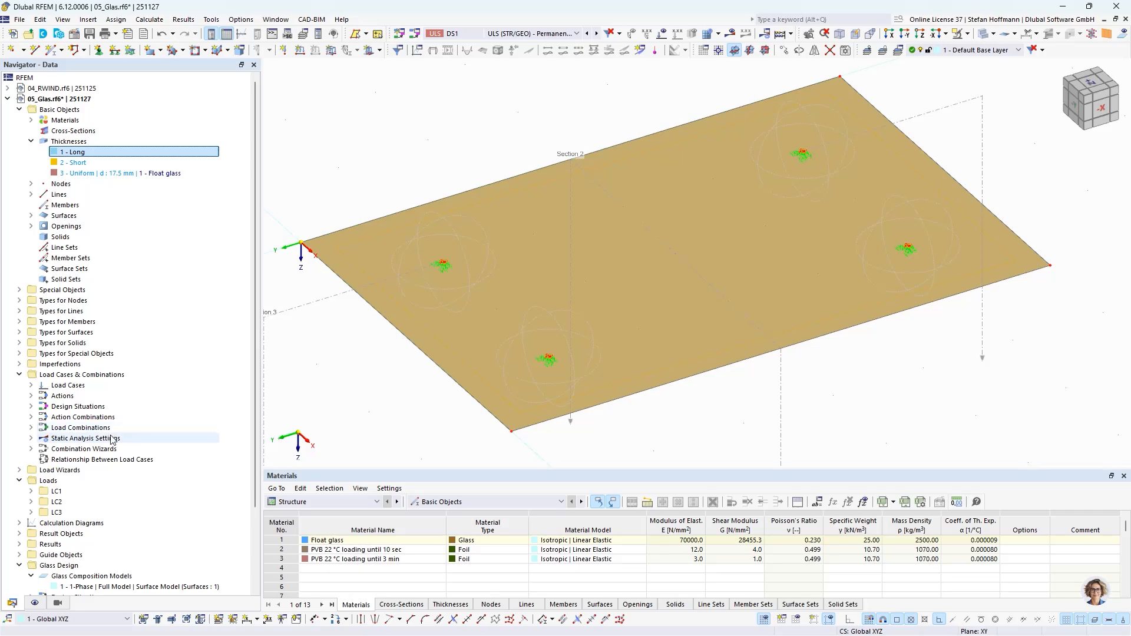
# - Examine the settings and shear coupling options of the 1-Phase glass composition model for surface 1, without saving
pyautogui.scroll(-3, 97, 465)
pyautogui.click(88, 492)
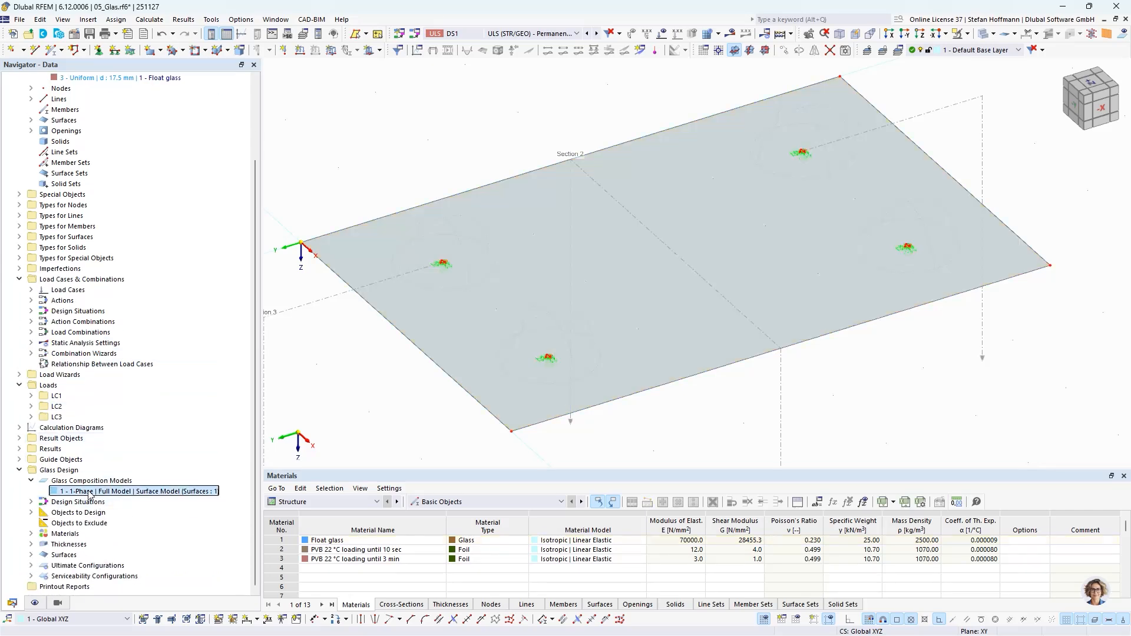
pyautogui.doubleClick(106, 493)
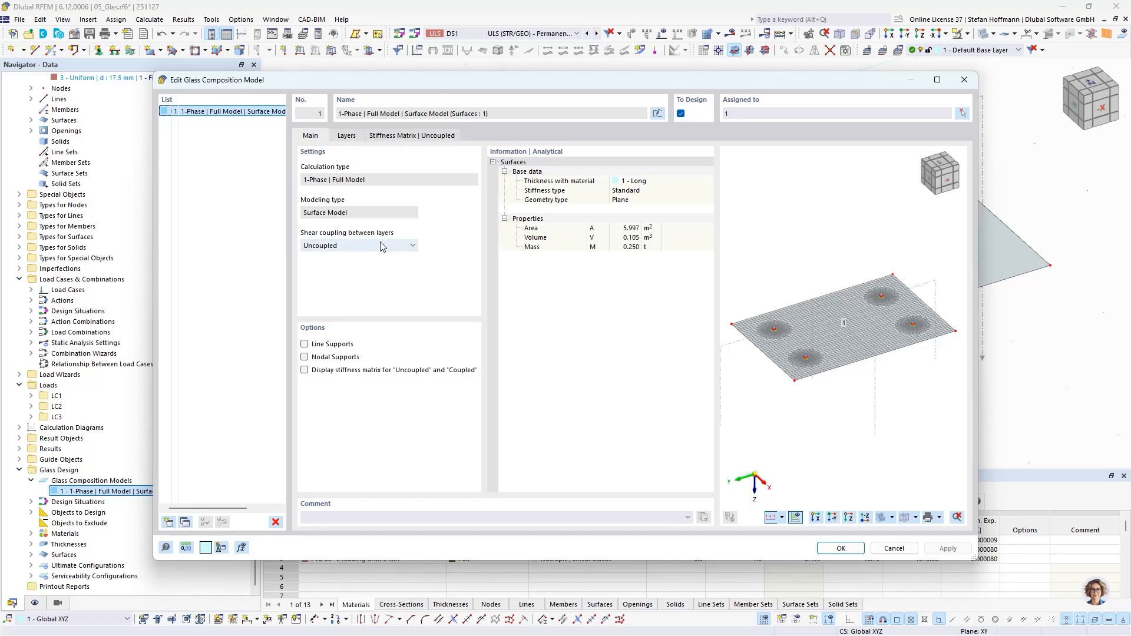
pyautogui.click(414, 245)
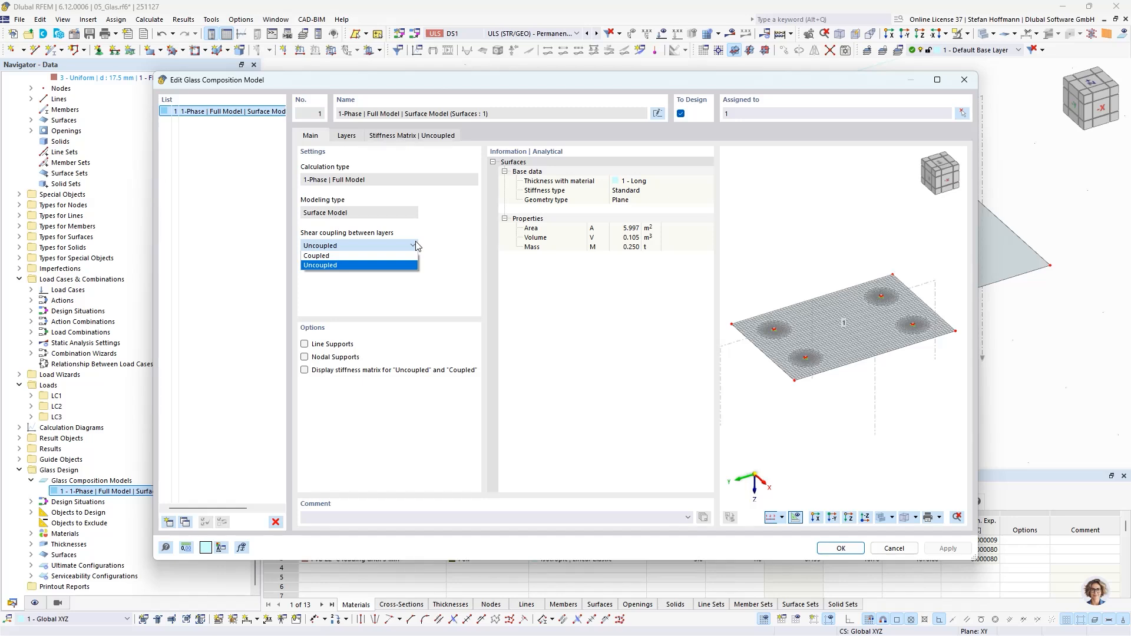
pyautogui.click(415, 245)
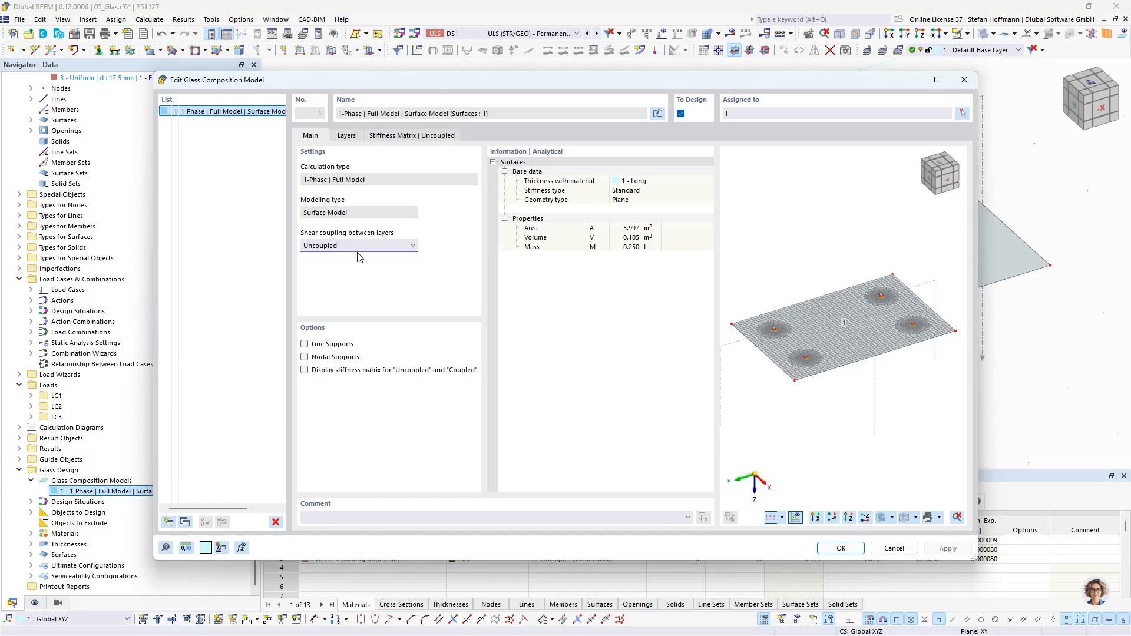
pyautogui.click(894, 548)
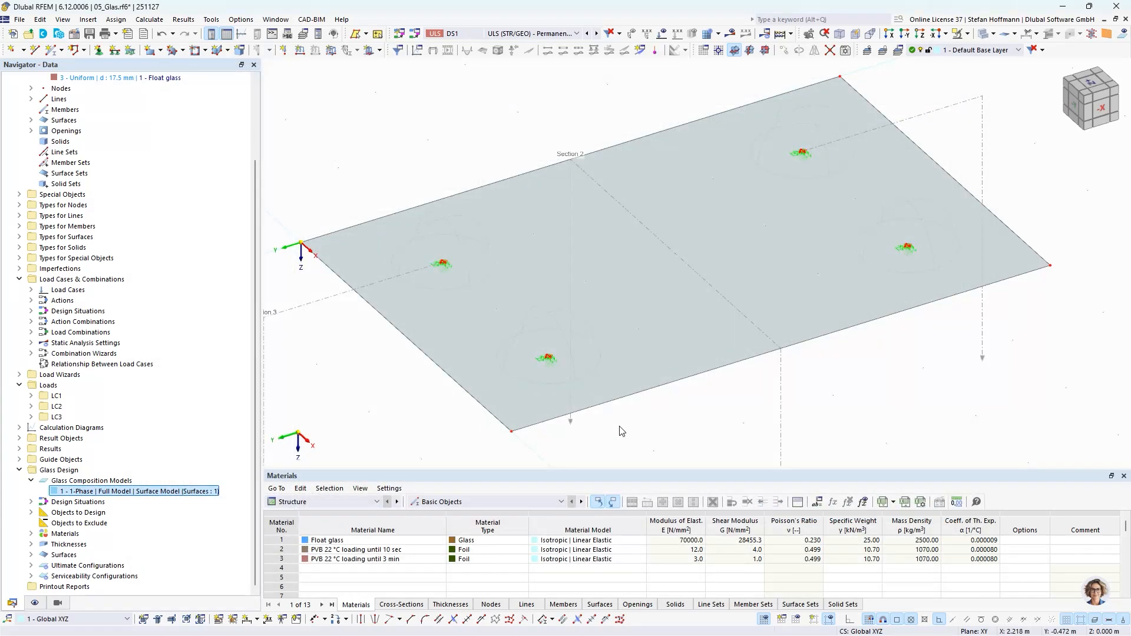
# - Compare the inverse shear coupling option and assigned load combinations of design situations DS1 and DS5, and discard any changes
pyautogui.scroll(-1, 621, 431)
pyautogui.scroll(-3, 542, 389)
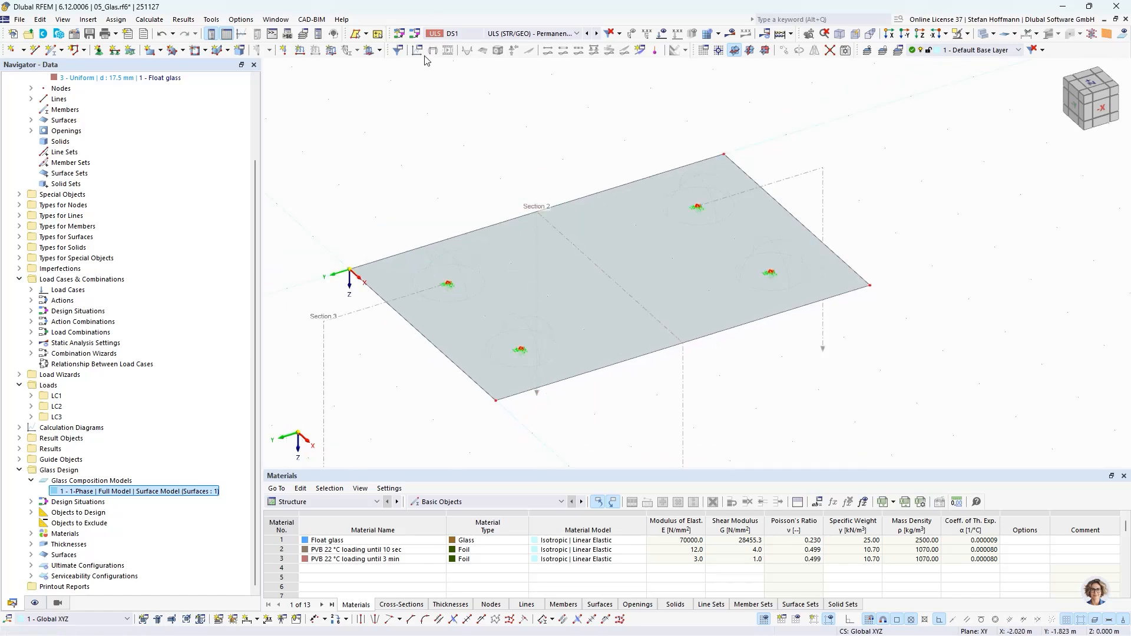
pyautogui.click(416, 38)
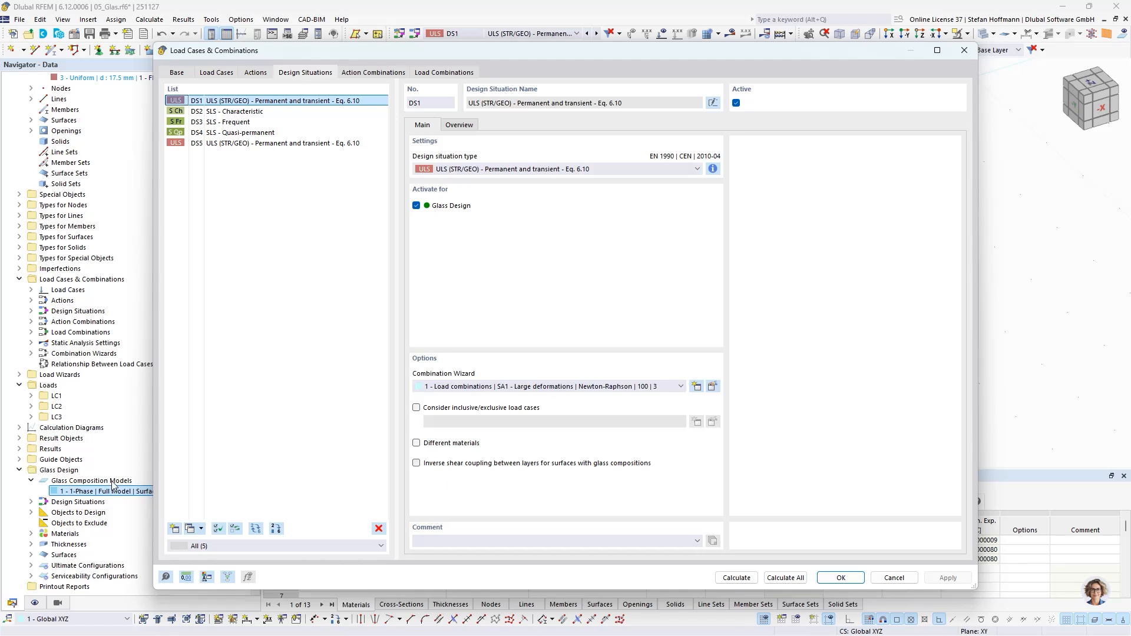
pyautogui.click(466, 128)
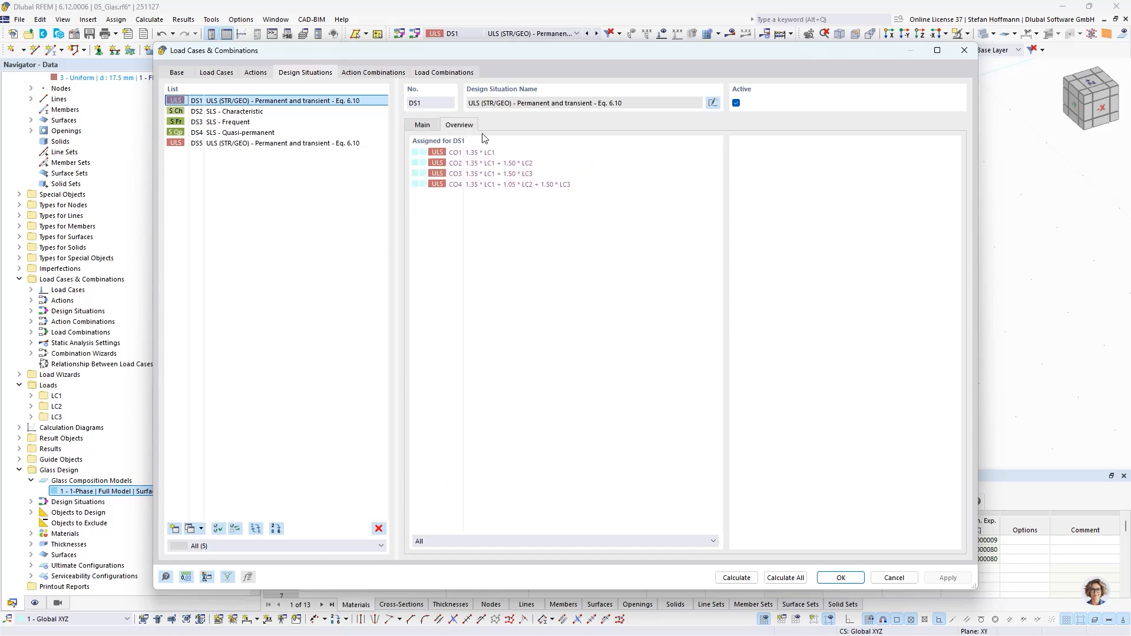
pyautogui.click(430, 126)
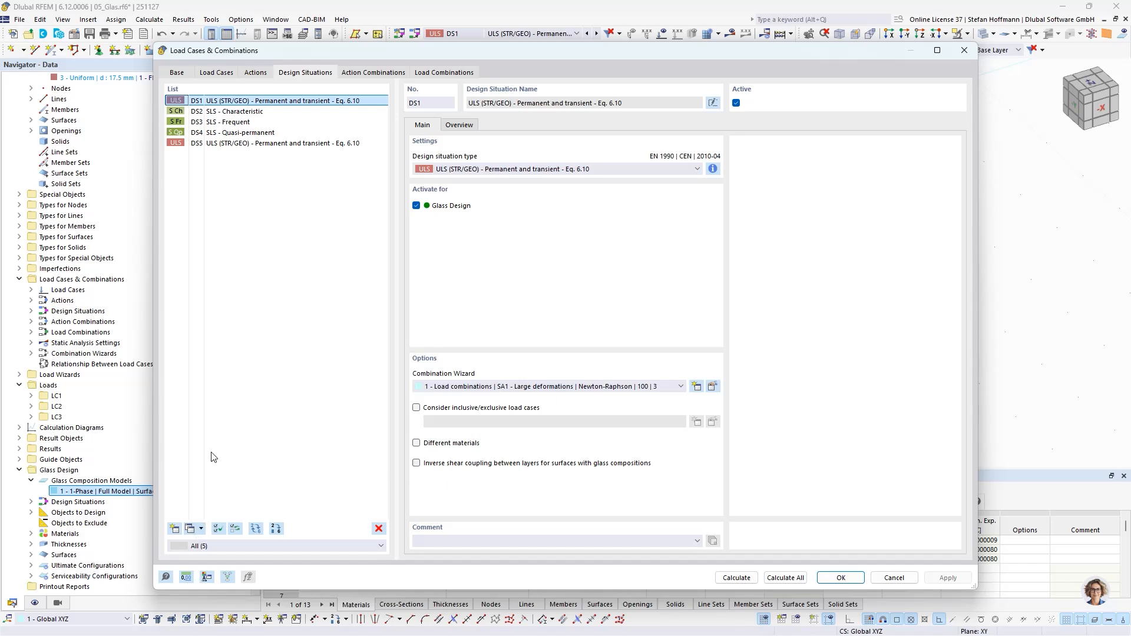
pyautogui.click(265, 144)
pyautogui.click(434, 464)
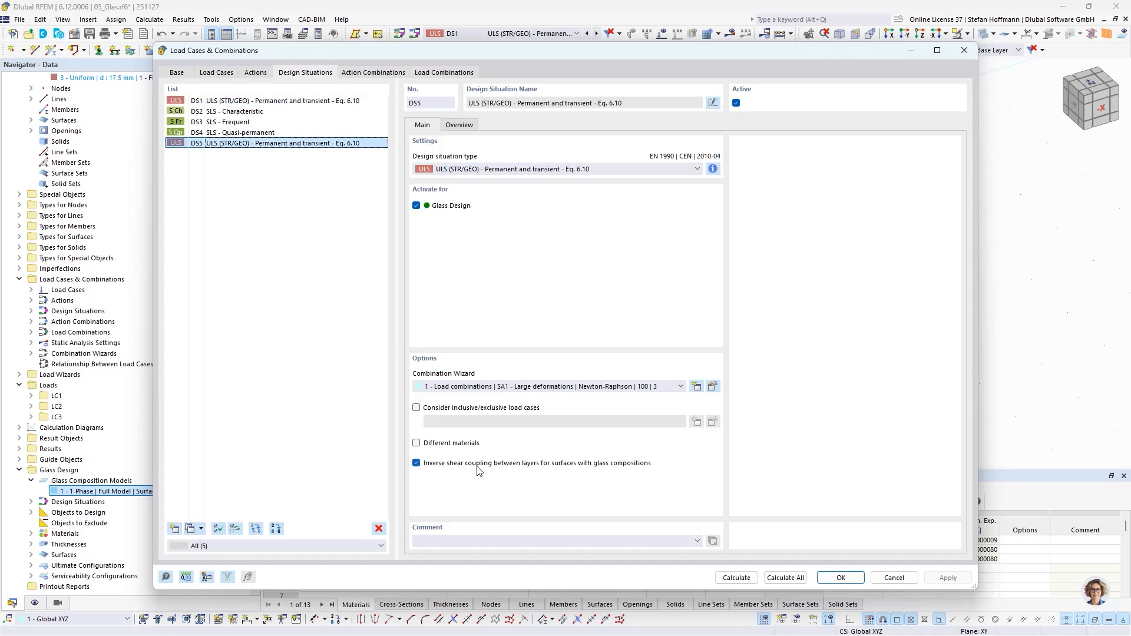
pyautogui.click(463, 126)
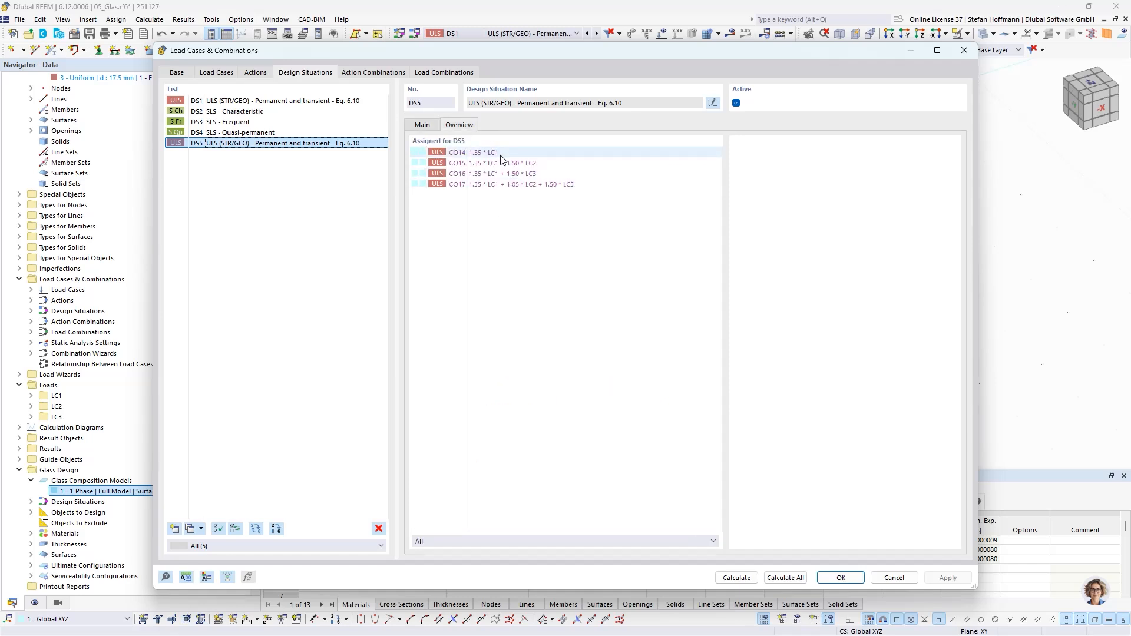
pyautogui.click(428, 127)
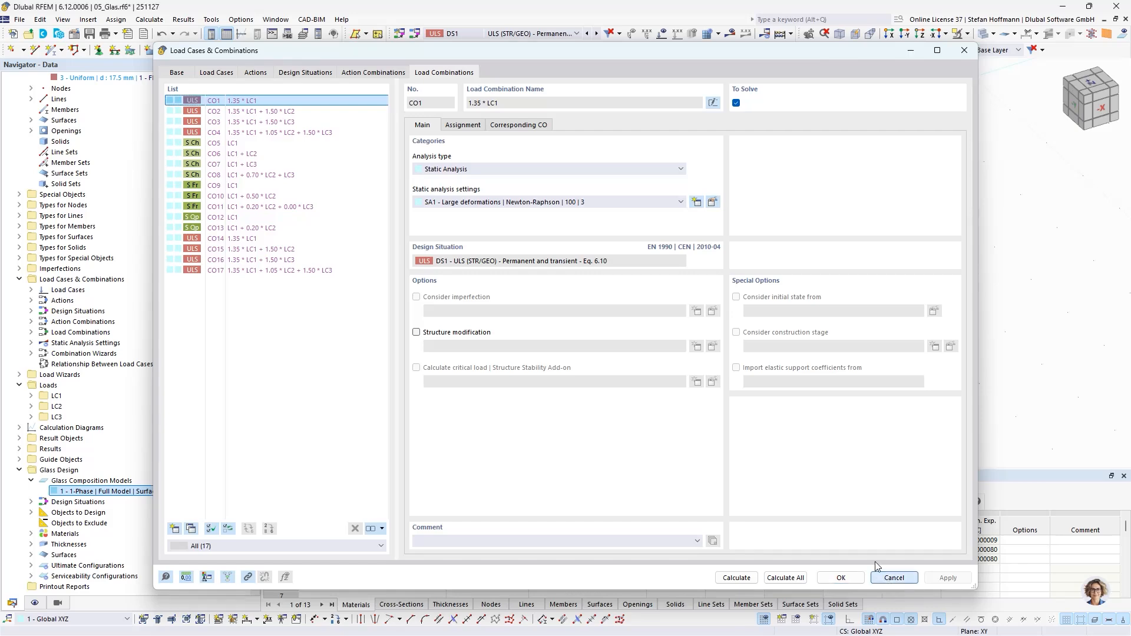
pyautogui.click(893, 577)
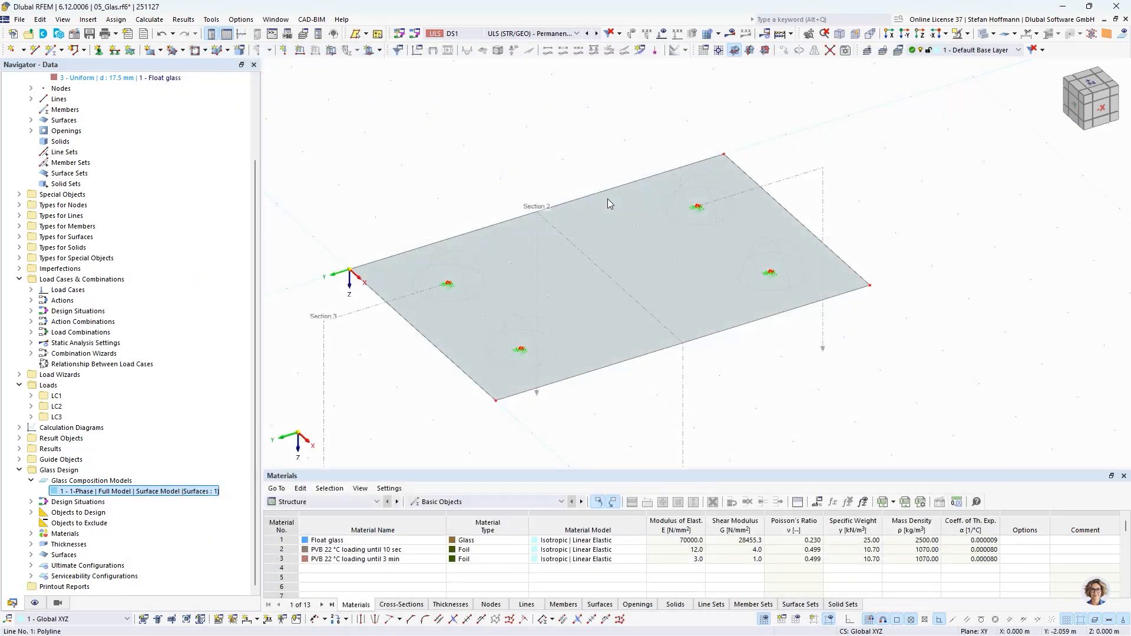
# - Display the static analysis results and compare the uZ displacements of design situations DS1 and DS5
pyautogui.click(731, 34)
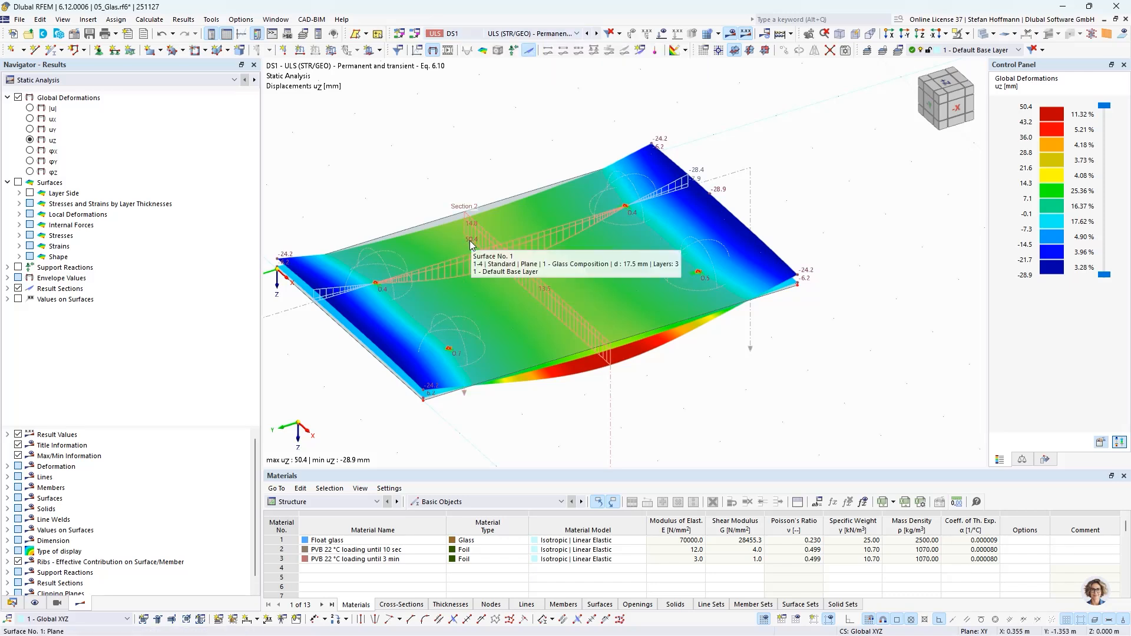
pyautogui.click(553, 36)
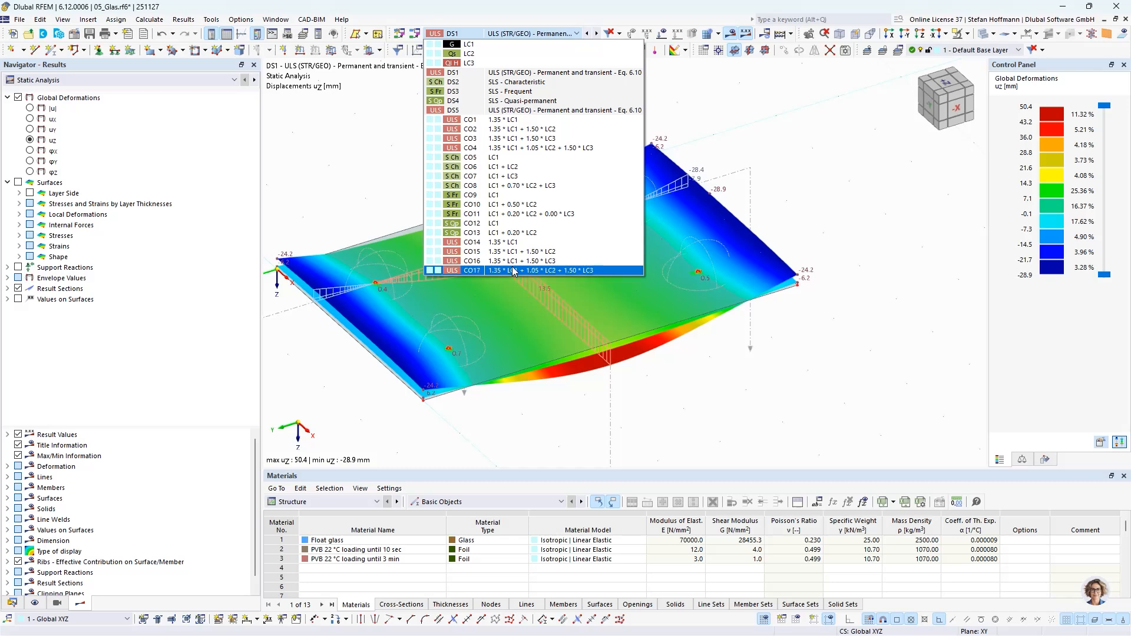
pyautogui.click(495, 108)
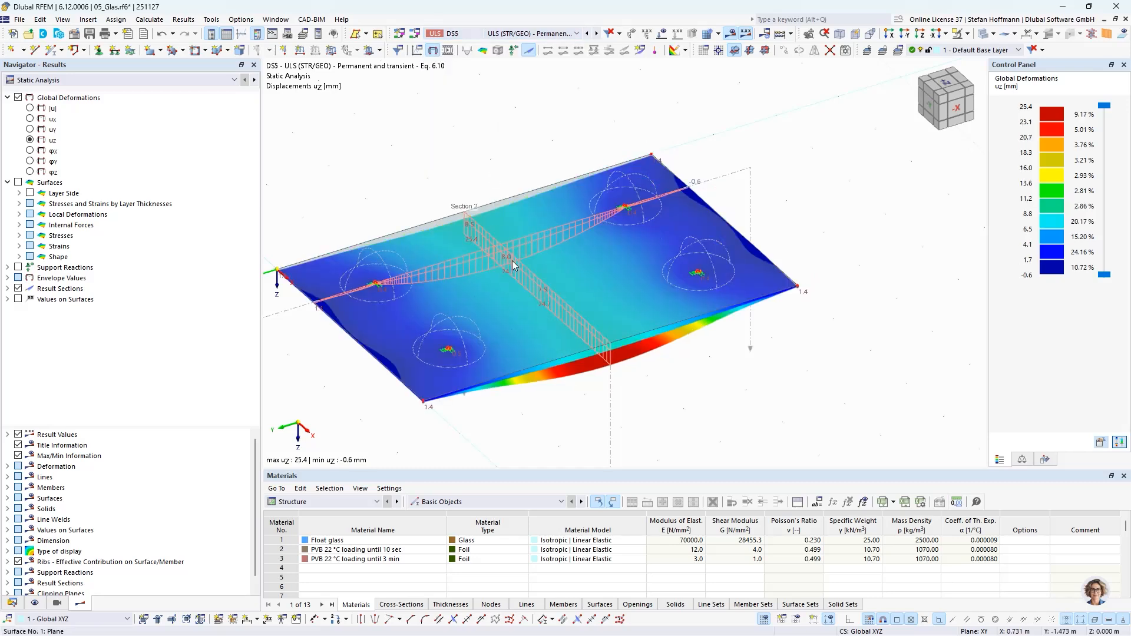
pyautogui.moveTo(512, 265)
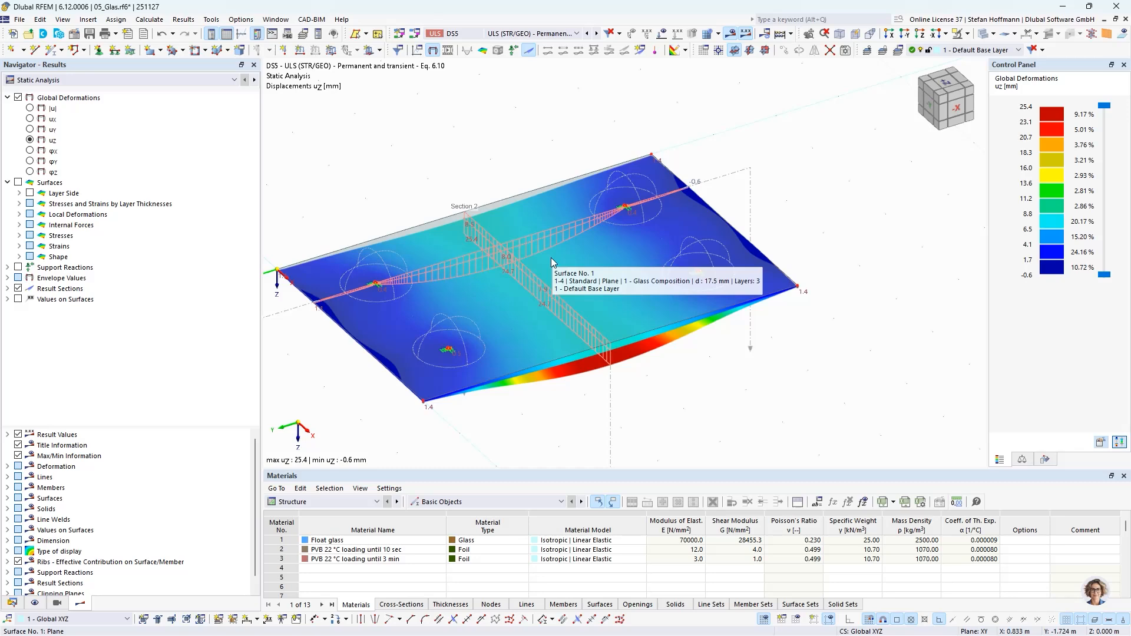
# - Examine the Glass Design check ratios on the glass surface, and hide the results
pyautogui.click(255, 81)
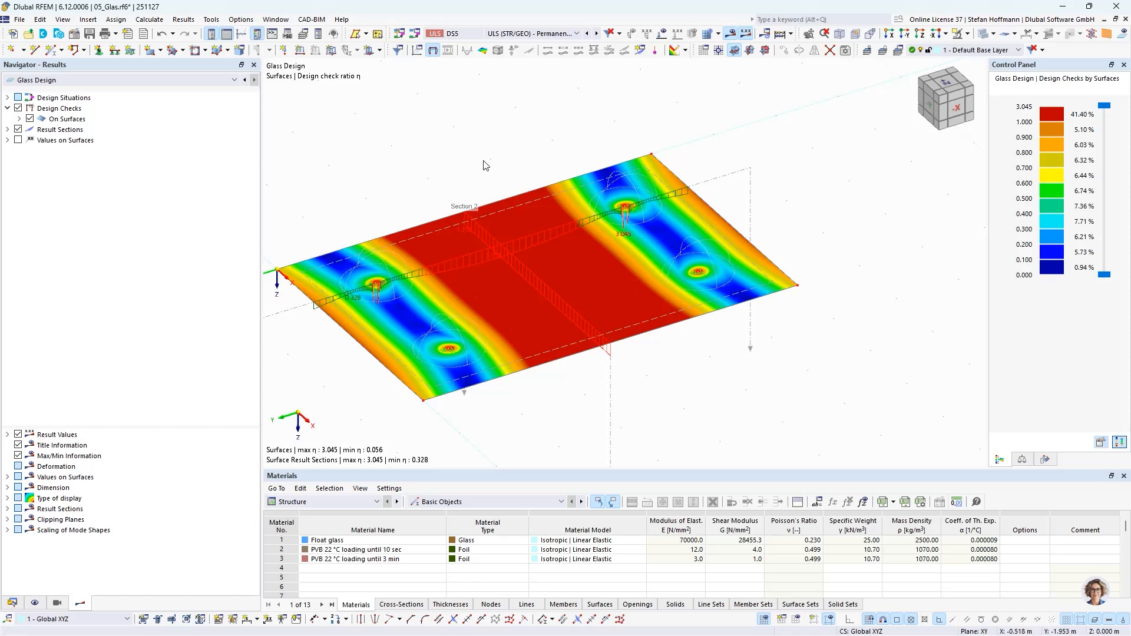
pyautogui.moveTo(484, 160); pyautogui.dragTo(514, 160, button='middle')
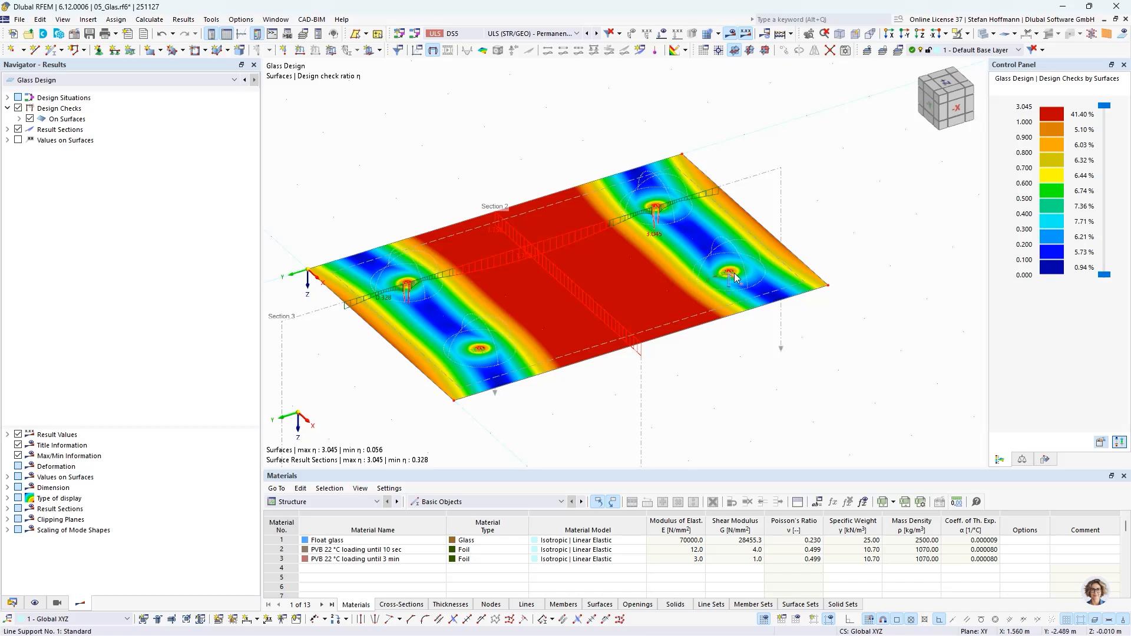
pyautogui.moveTo(735, 276)
pyautogui.click(729, 33)
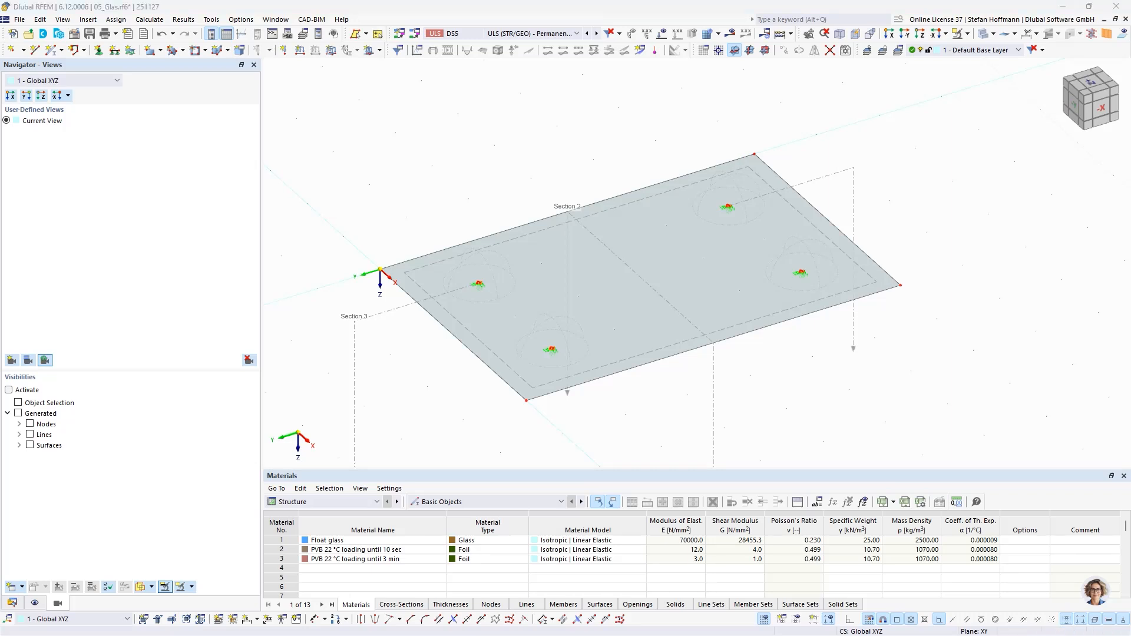
pyautogui.click(843, 400)
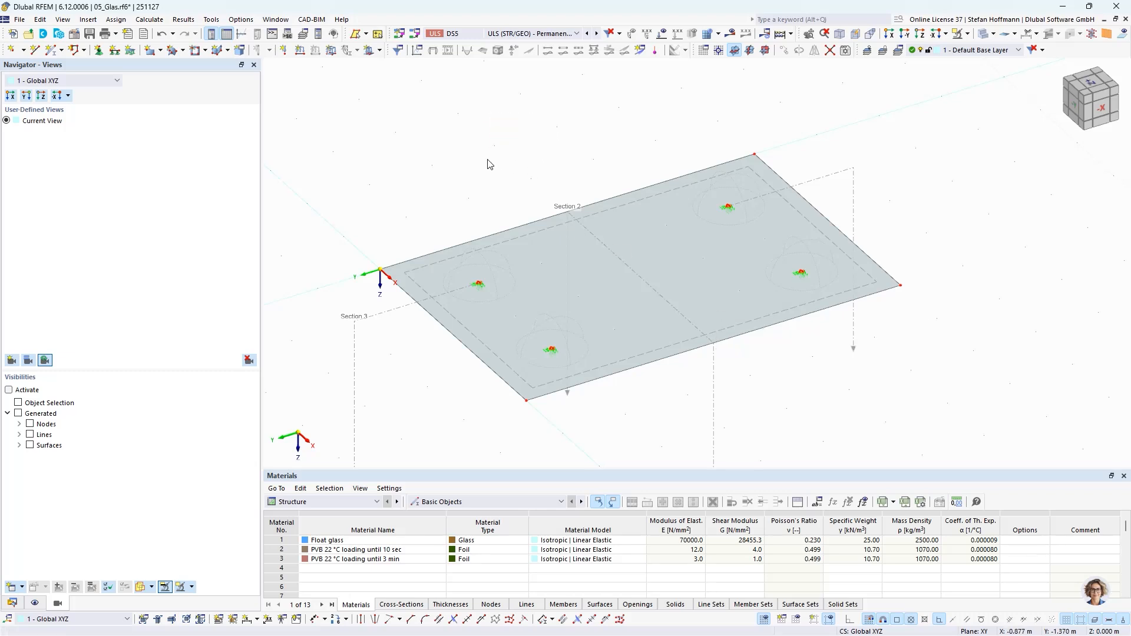
pyautogui.moveTo(487, 164); pyautogui.dragTo(527, 137, button='middle')
pyautogui.moveTo(491, 124); pyautogui.dragTo(497, 139, button='middle')
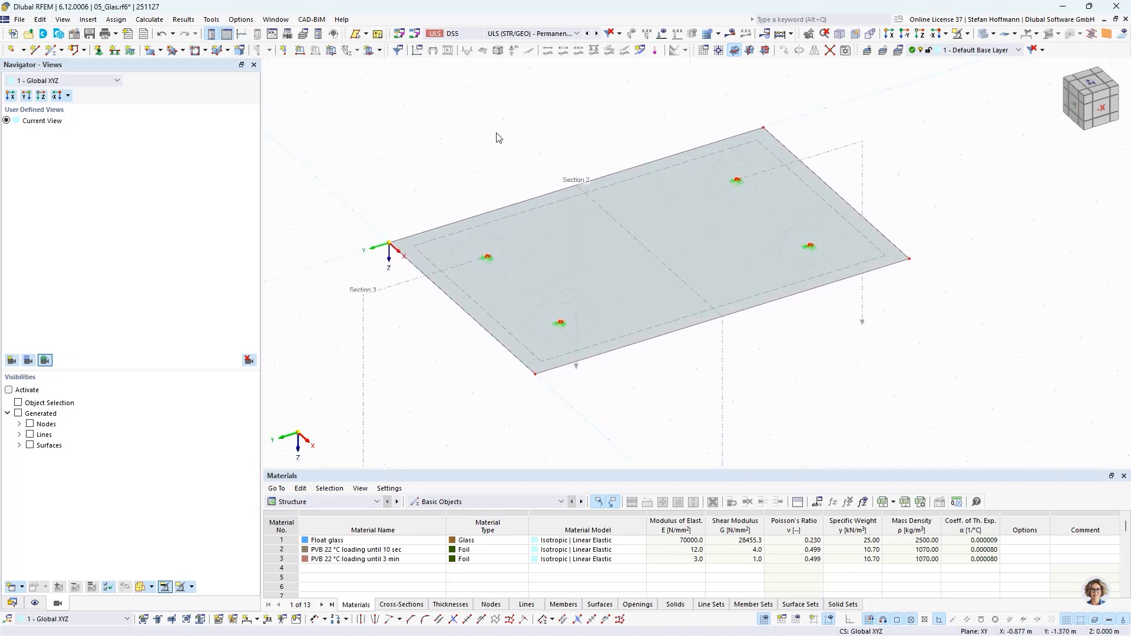
pyautogui.rightClick(554, 246)
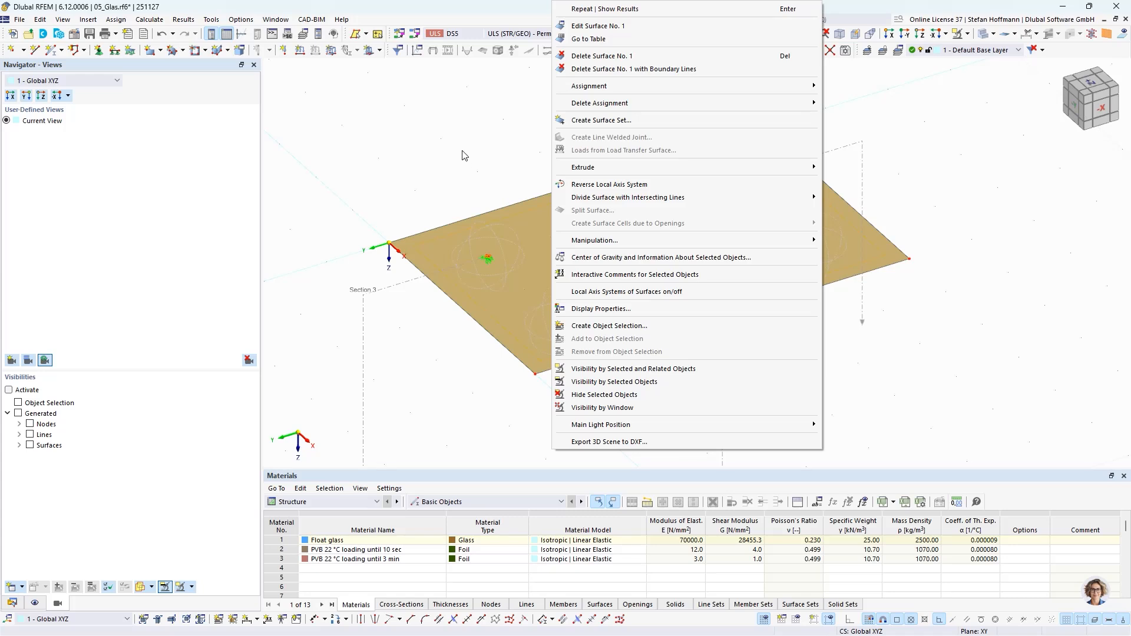
pyautogui.press('Escape')
pyautogui.press('Escape')
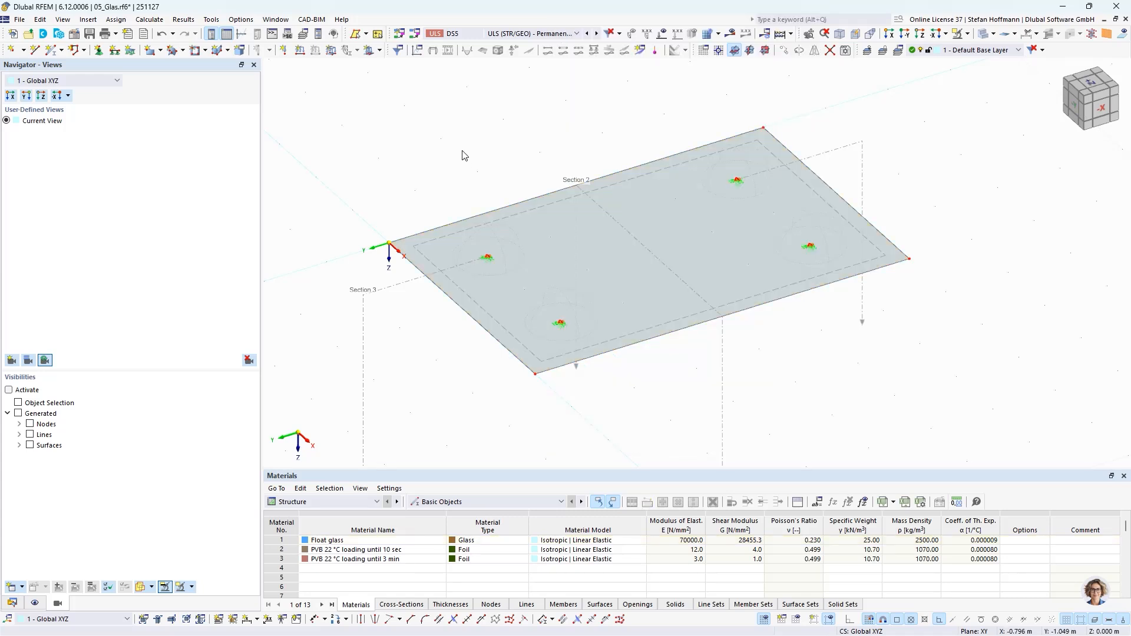
pyautogui.keyDown('ctrl'); pyautogui.moveTo(671, 235); pyautogui.dragTo(687, 253, button='middle'); pyautogui.keyUp('ctrl')
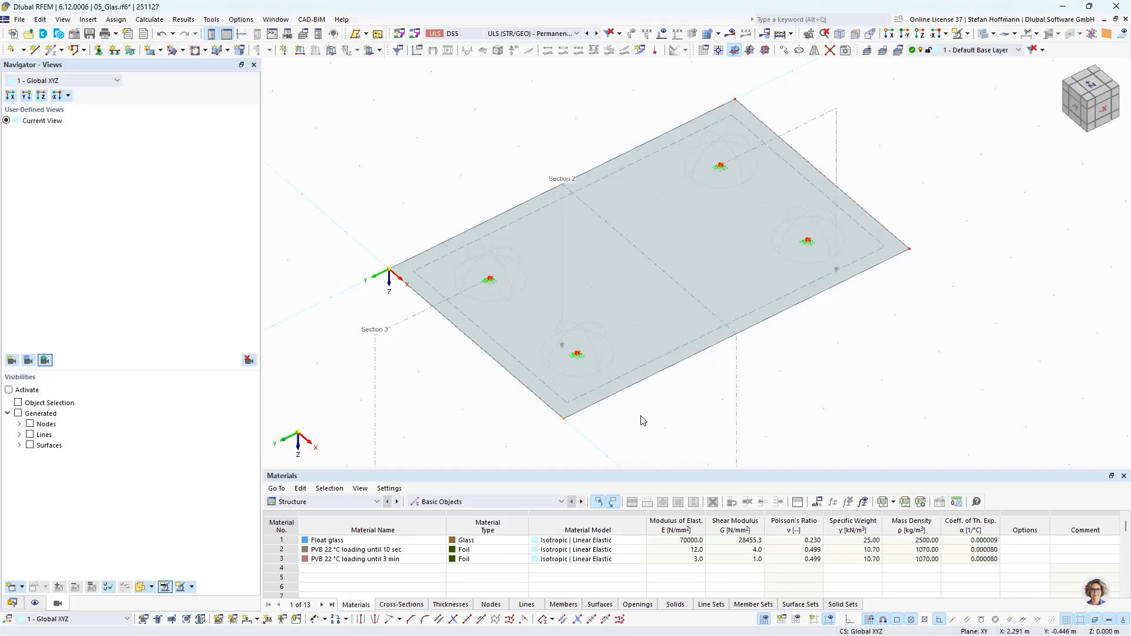
pyautogui.keyDown('ctrl'); pyautogui.moveTo(696, 394); pyautogui.dragTo(680, 318, button='middle'); pyautogui.keyUp('ctrl')
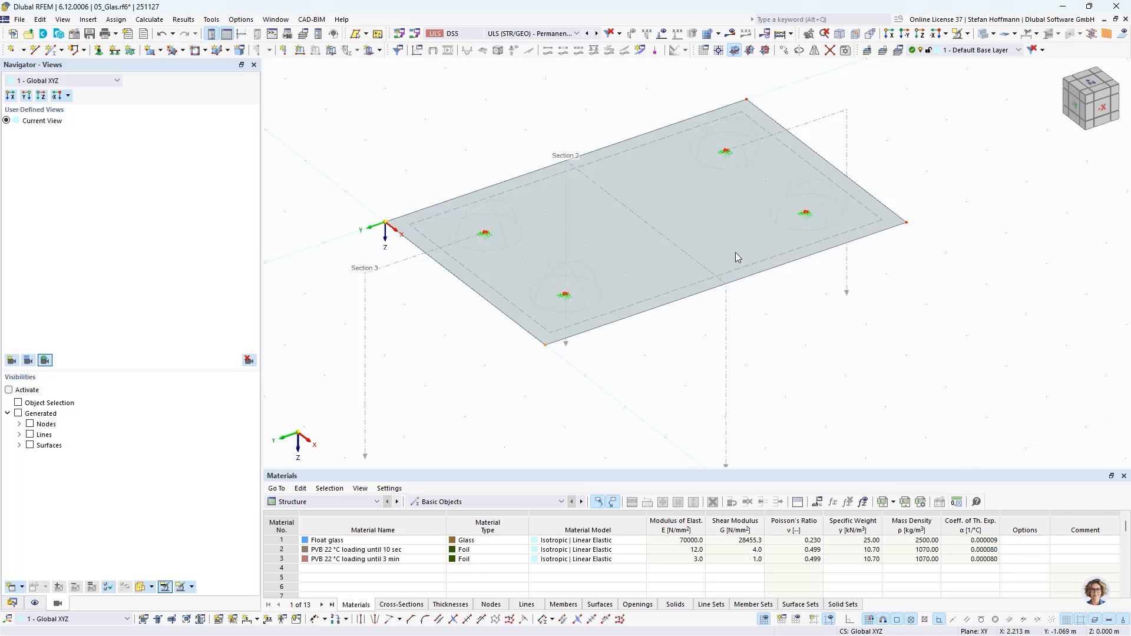
# - Activate the combined move, zoom and rotate view mode and try it on the glass plate model
pyautogui.click(810, 33)
pyautogui.moveTo(803, 318); pyautogui.dragTo(771, 199)
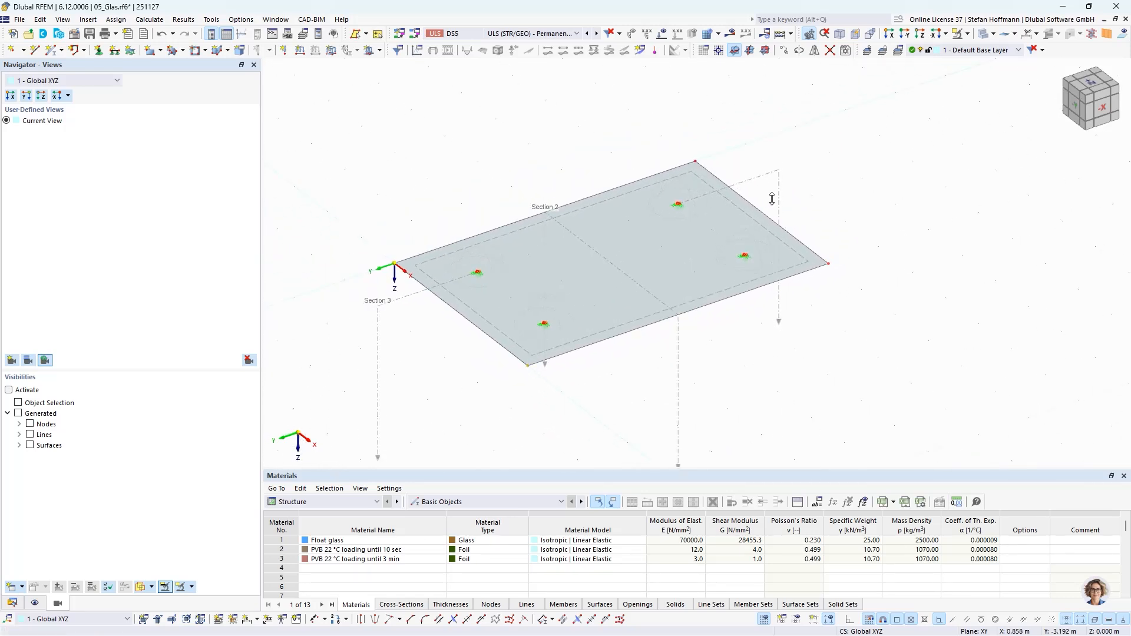
pyautogui.keyDown('ctrl'); pyautogui.moveTo(763, 338); pyautogui.dragTo(725, 333, button='middle'); pyautogui.keyUp('ctrl')
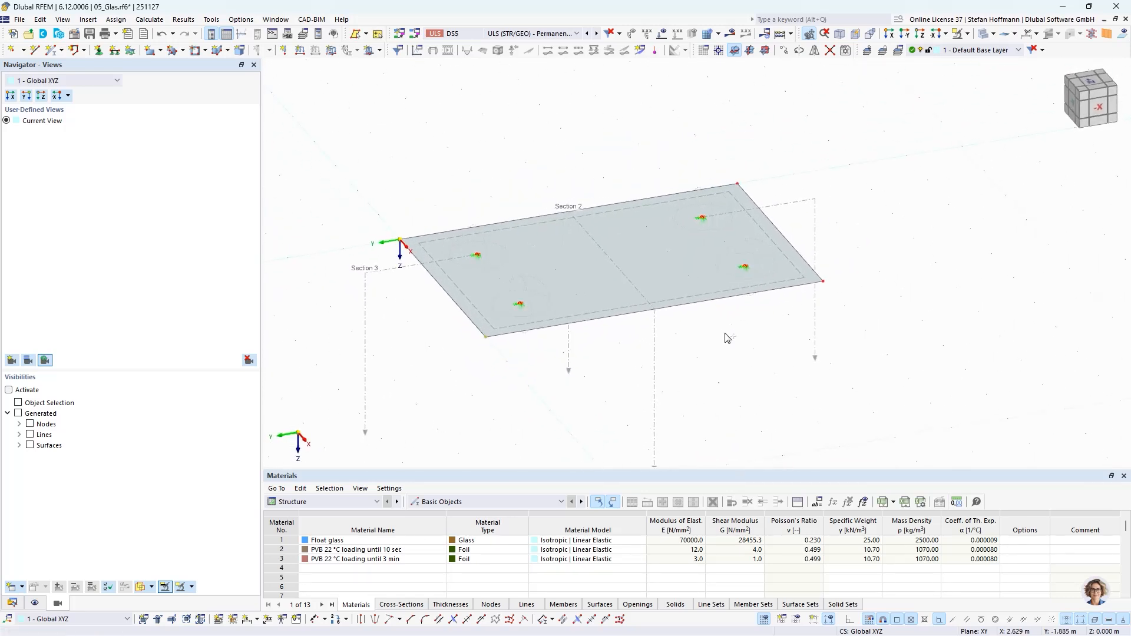
pyautogui.moveTo(493, 358)
pyautogui.keyDown('ctrl'); pyautogui.mouseDown(button='middle')
pyautogui.moveTo(529, 356)
pyautogui.moveTo(497, 356)
pyautogui.moveTo(513, 359)
pyautogui.mouseUp(button='middle'); pyautogui.keyUp('ctrl')
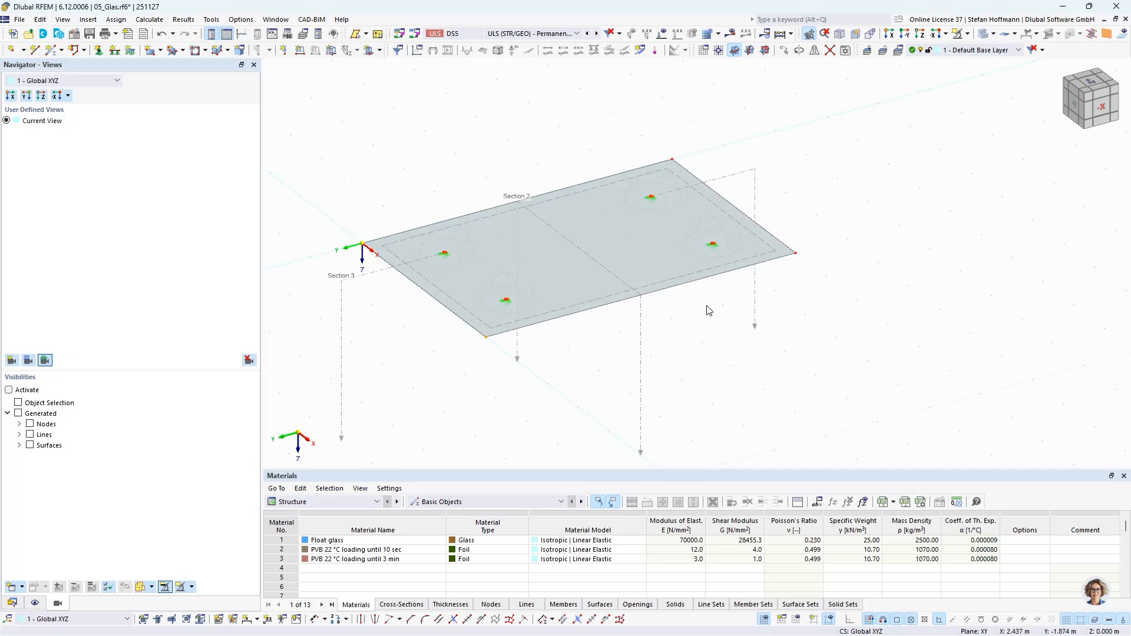
pyautogui.moveTo(705, 328); pyautogui.dragTo(706, 323, button='middle')
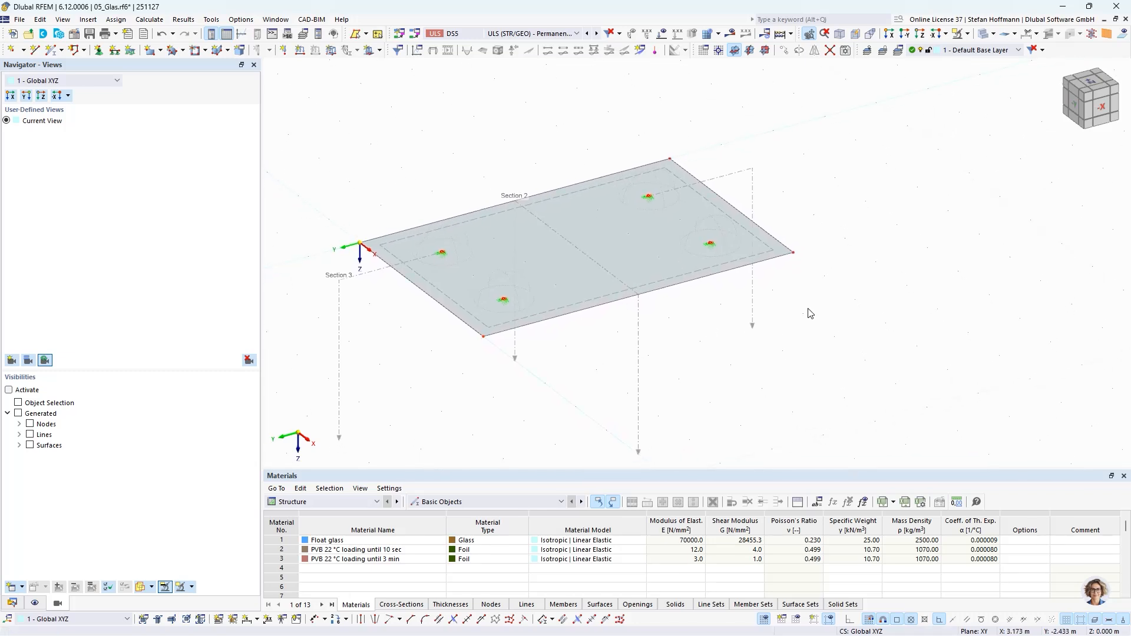
pyautogui.moveTo(850, 263)
pyautogui.mouseDown(button='middle')
pyautogui.moveTo(832, 250)
pyautogui.moveTo(827, 260)
pyautogui.moveTo(847, 264)
pyautogui.mouseUp(button='middle')
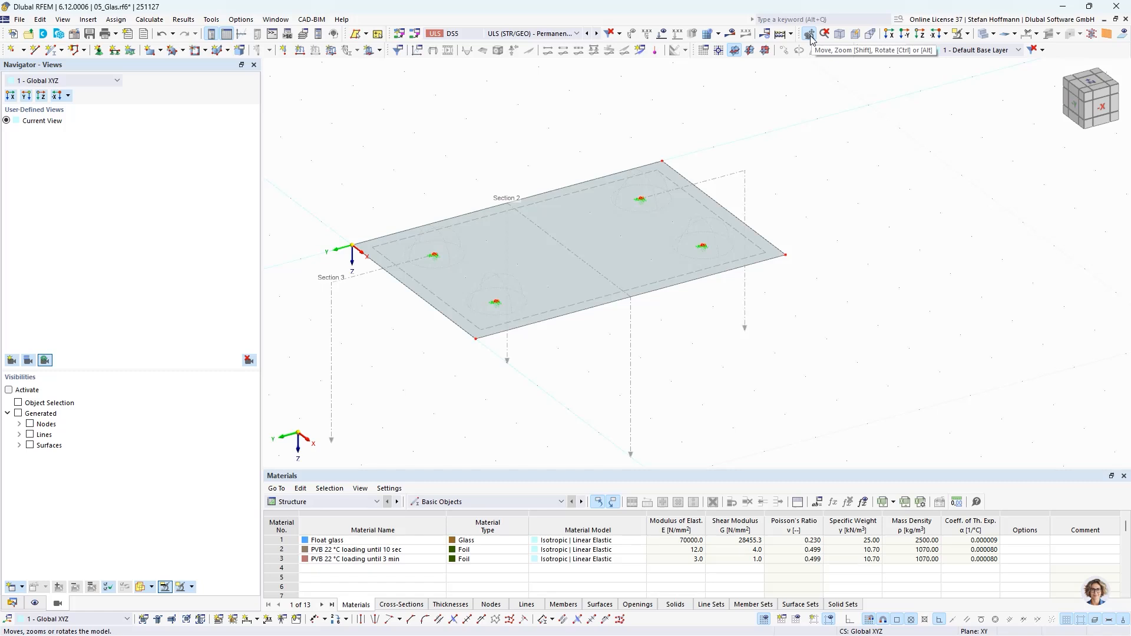
# - Rotate the glass plate with the navigation cube, and orbit it to an isometric view showing its upper face
pyautogui.click(1084, 92)
pyautogui.moveTo(1091, 92)
pyautogui.mouseDown(button='middle')
pyautogui.moveTo(1079, 94)
pyautogui.moveTo(1097, 106)
pyautogui.moveTo(1091, 115)
pyautogui.moveTo(1087, 99)
pyautogui.mouseUp(button='middle')
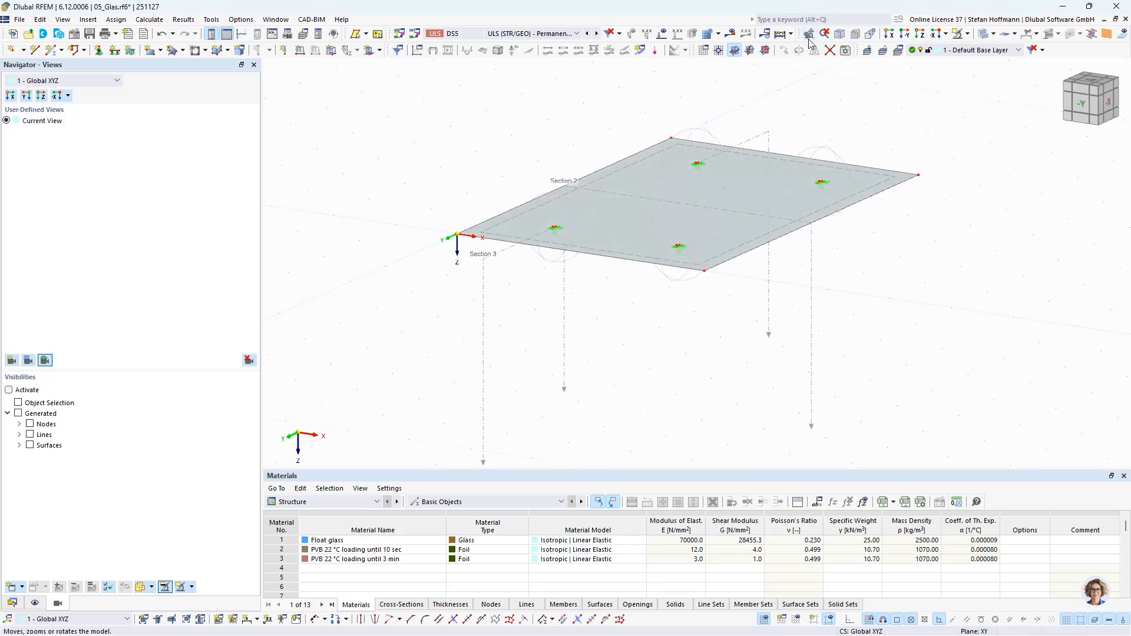
pyautogui.moveTo(828, 119); pyautogui.dragTo(770, 187)
pyautogui.click(877, 261)
pyautogui.moveTo(873, 223); pyautogui.dragTo(803, 305, button='middle')
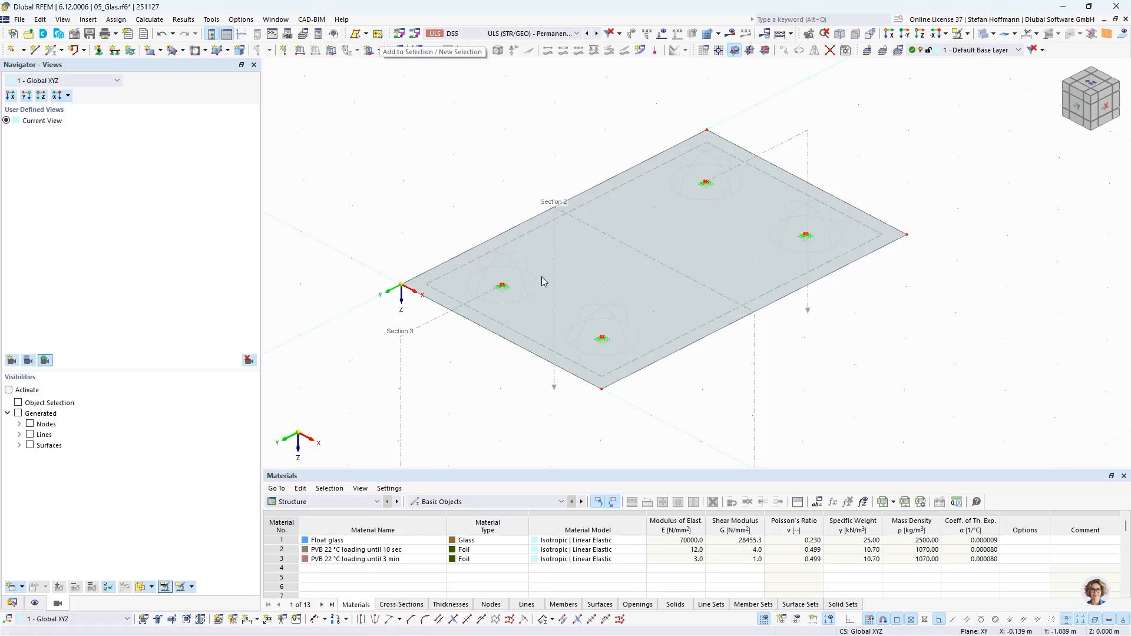
# - Try selecting and deselecting the glass surface in normal mode and in additive selection mode, and leave additive selection
pyautogui.click(664, 352)
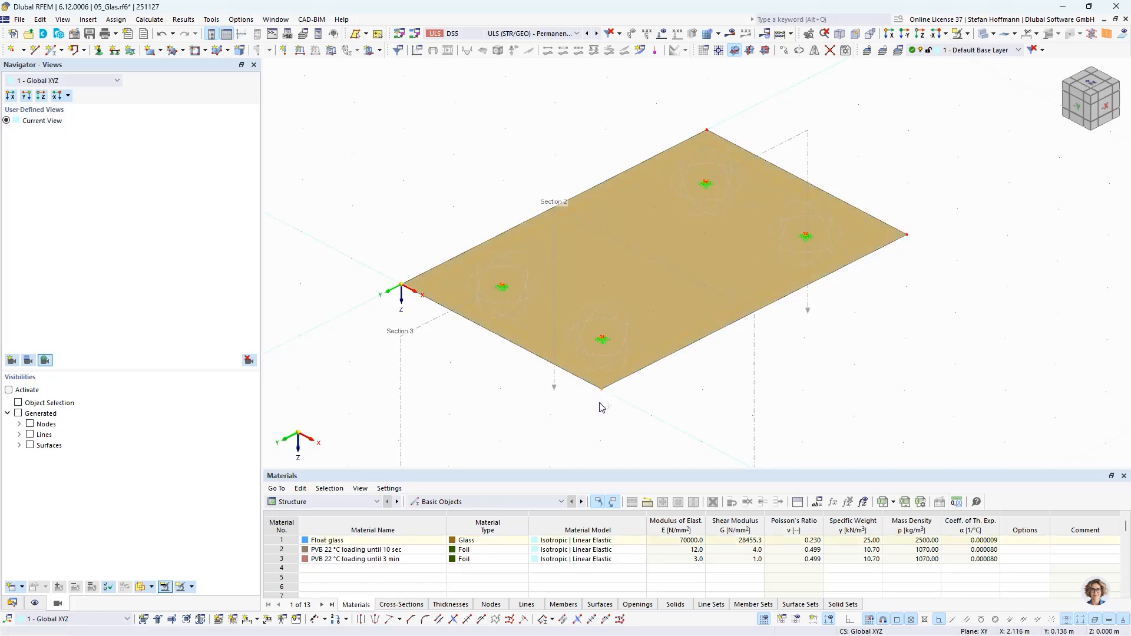
pyautogui.click(920, 215)
pyautogui.click(376, 35)
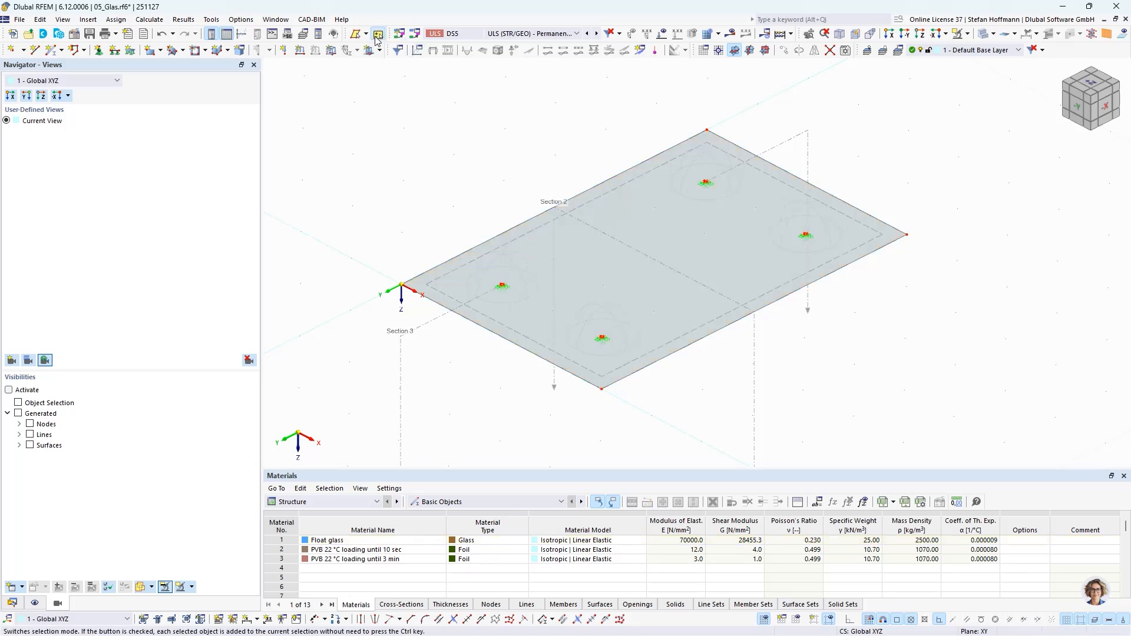
pyautogui.click(533, 232)
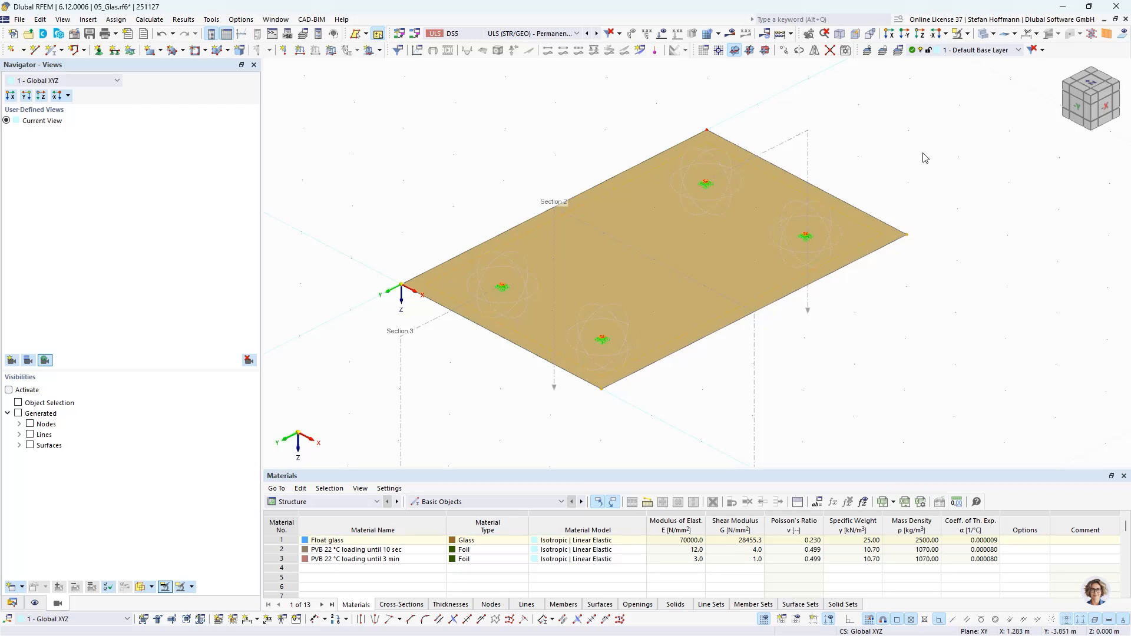
pyautogui.click(889, 332)
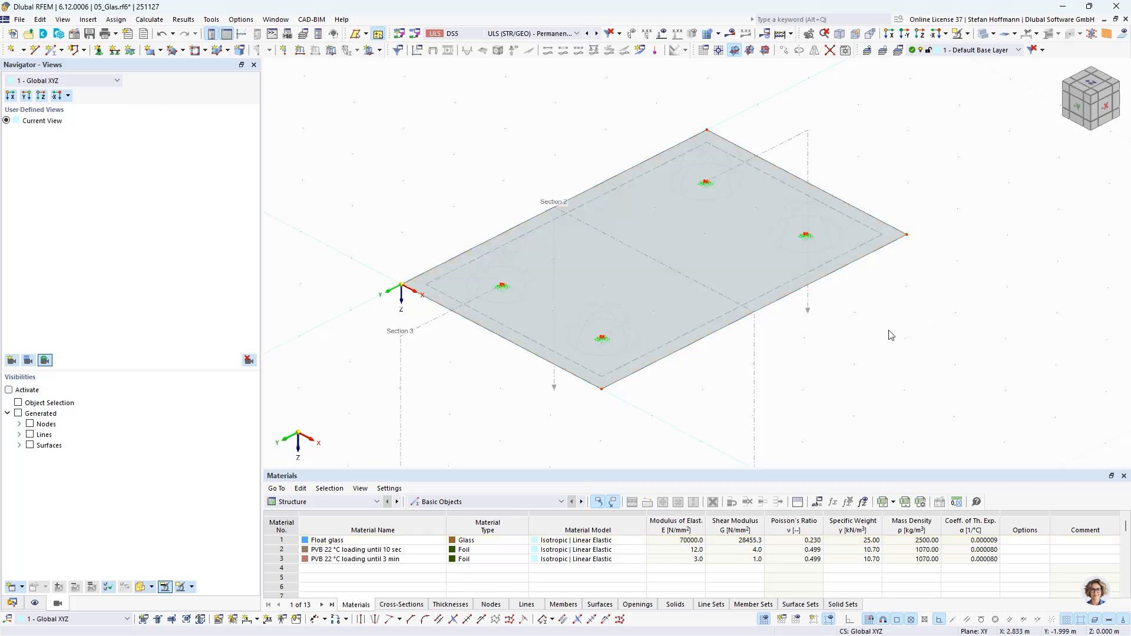
pyautogui.click(378, 35)
# - Show the Glass Design overview table with graphical results and select the DS5 design check type UL1110.00
pyautogui.click(330, 501)
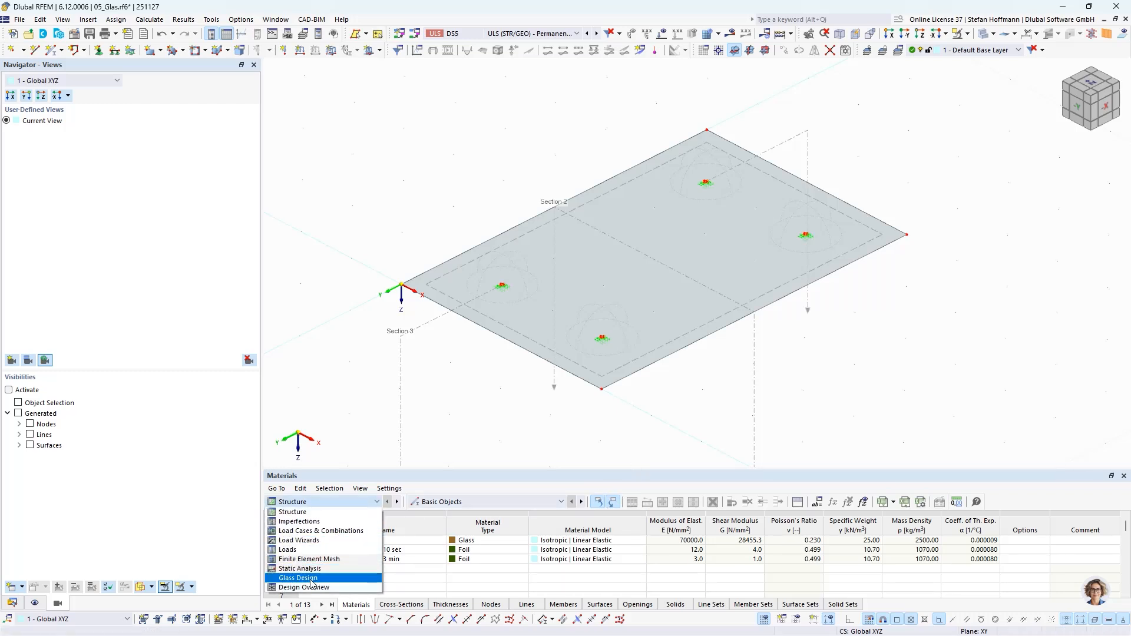
pyautogui.click(310, 579)
pyautogui.click(732, 34)
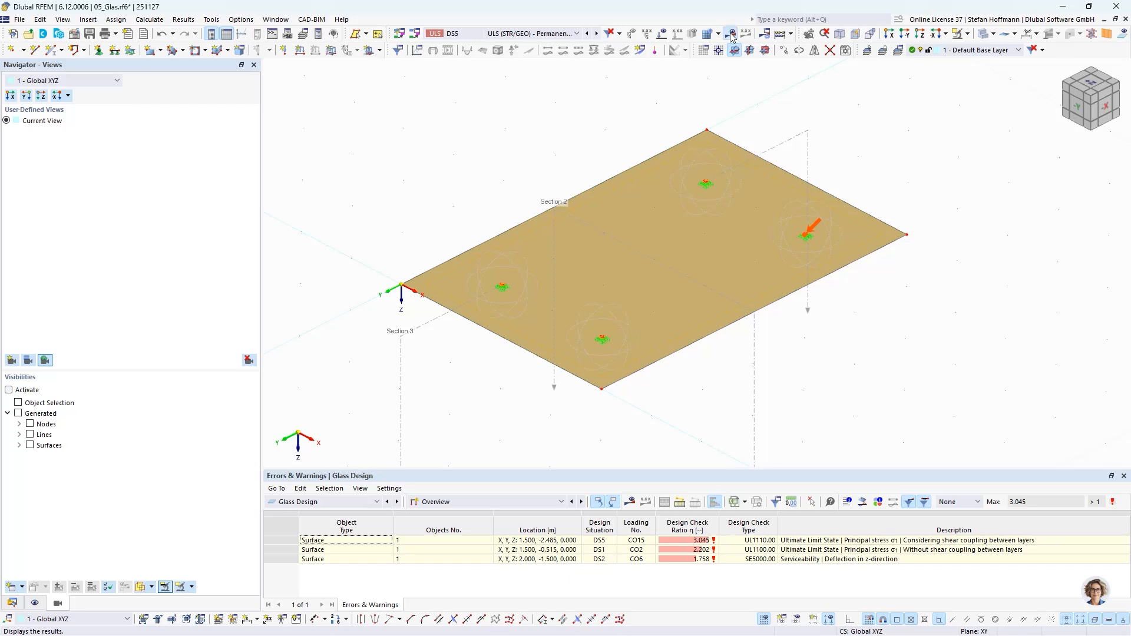
pyautogui.click(736, 542)
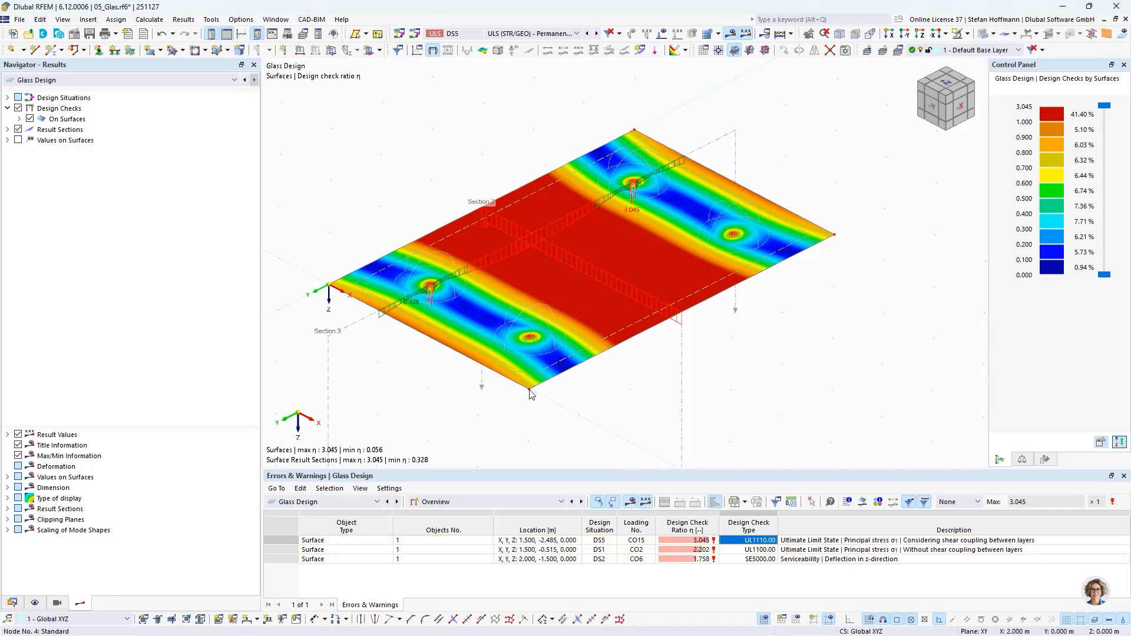
# - Show the structure's Nodes table and toggle the automatic display of selected objects in tables
pyautogui.click(441, 508)
pyautogui.click(348, 502)
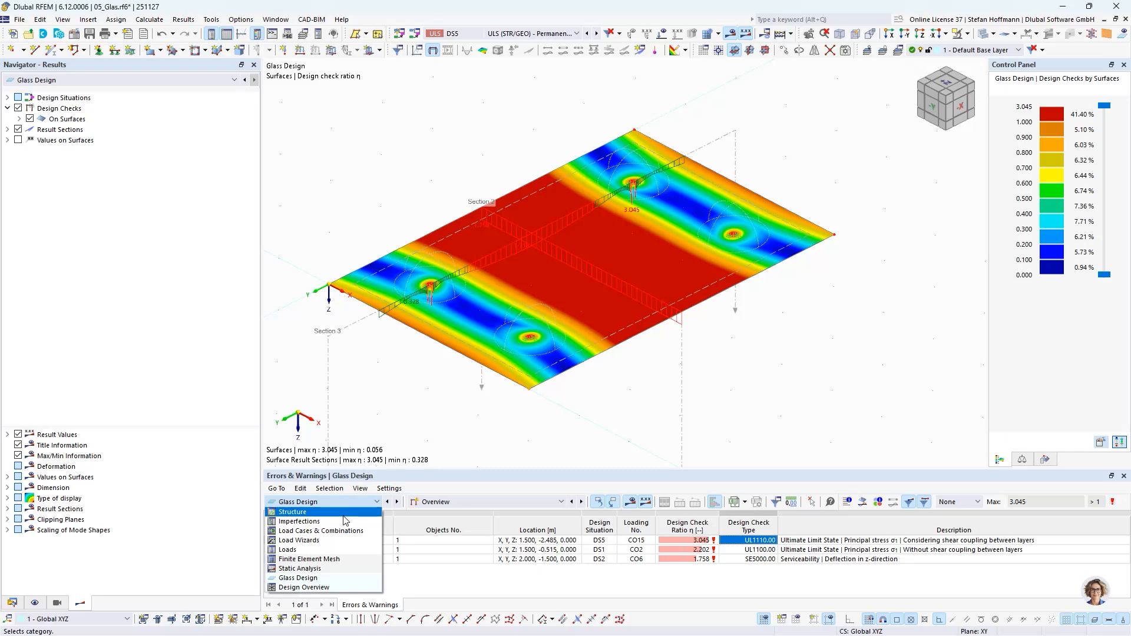
pyautogui.click(345, 512)
pyautogui.click(491, 605)
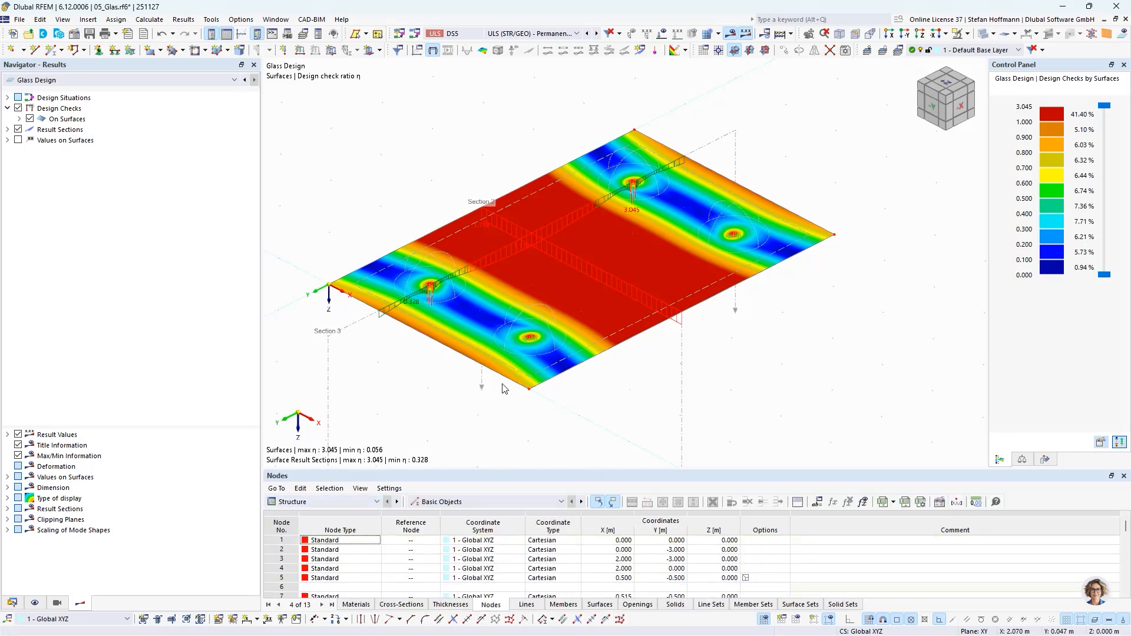
pyautogui.click(610, 502)
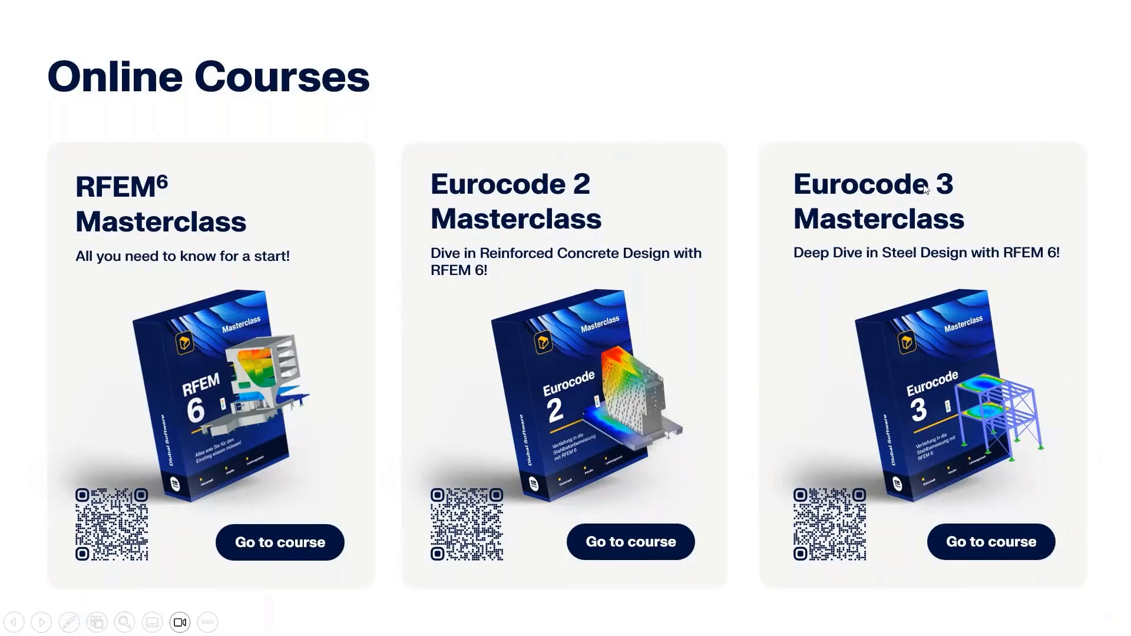
pyautogui.click(886, 252)
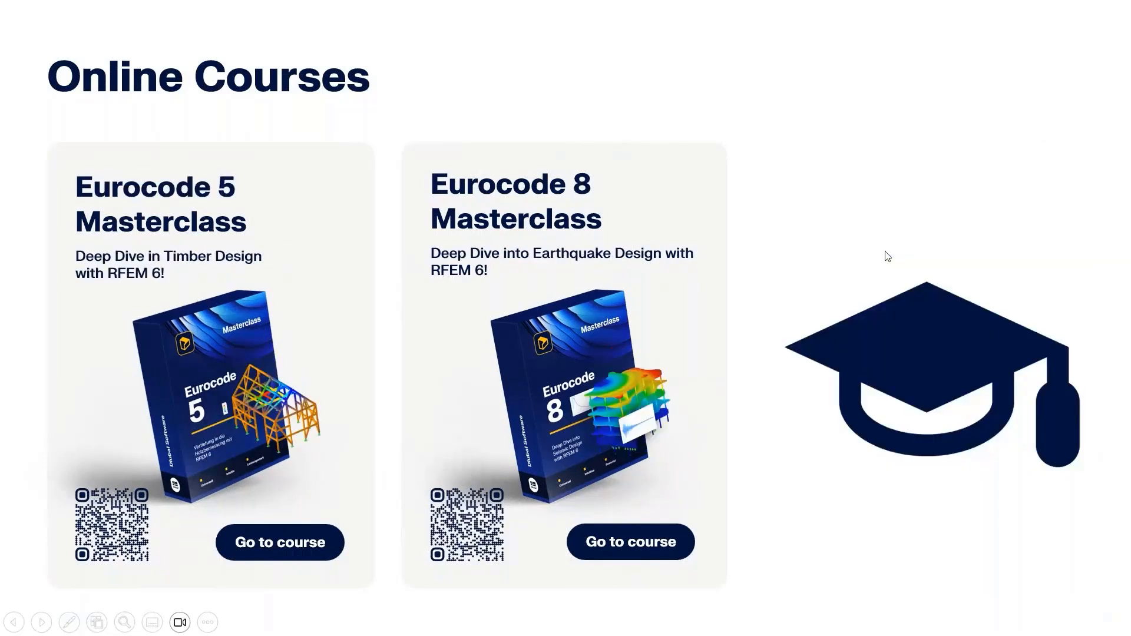